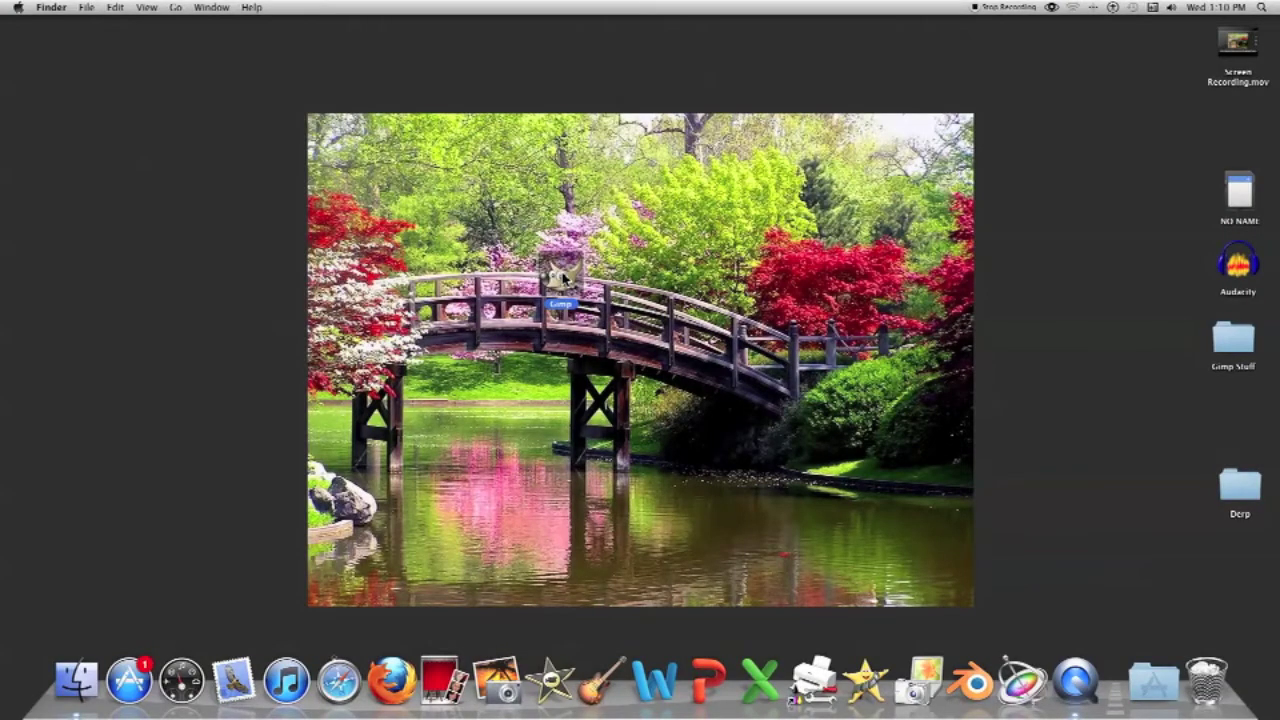
Drag the Gimp app onto the desktop and double-click it to start GIMP 2.6
drag(563, 279, 1237, 413)
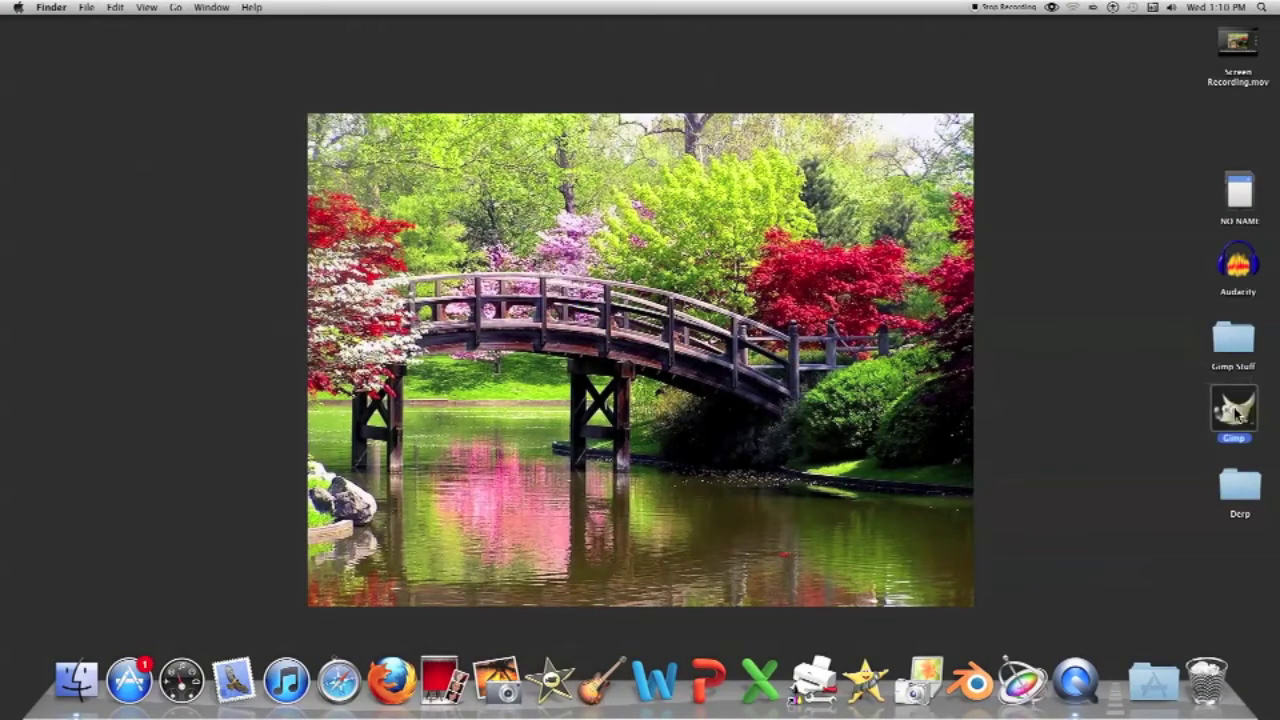
click(1078, 358)
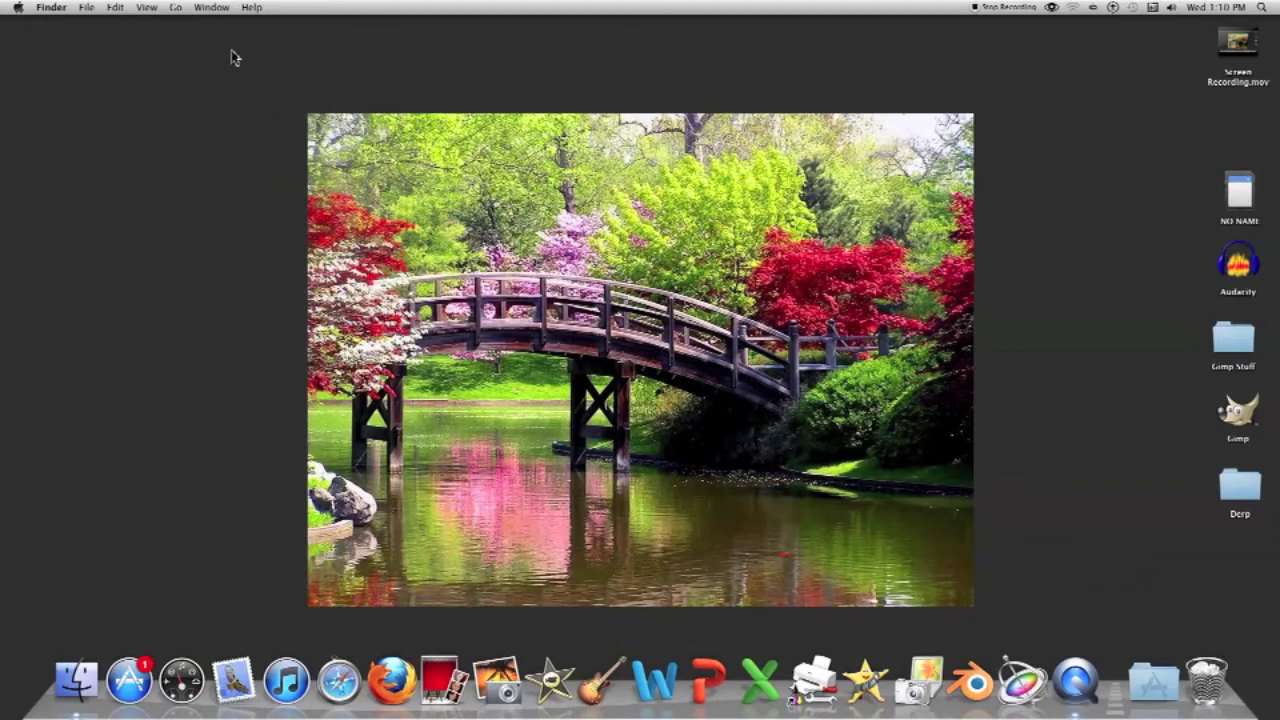
drag(230, 44, 1053, 397)
double_click(1235, 420)
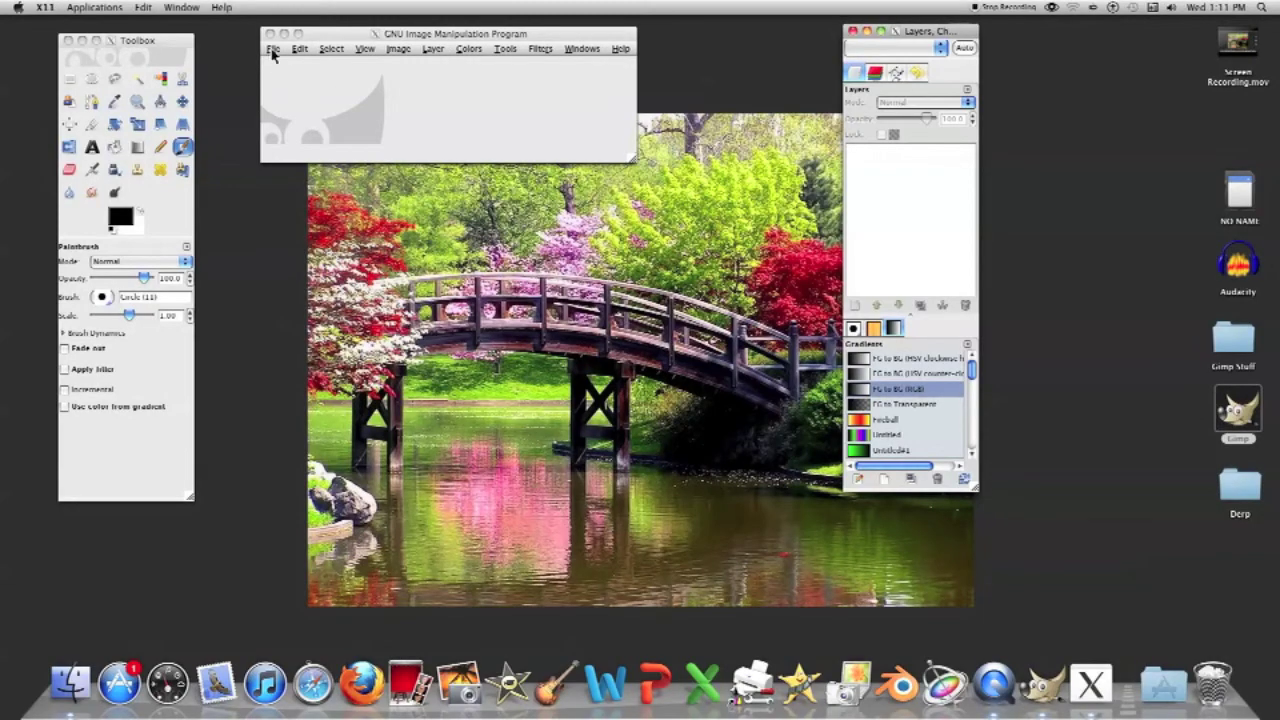
Start a new image from the 1600x1200 template with height 1600 and transparent fill
click(273, 55)
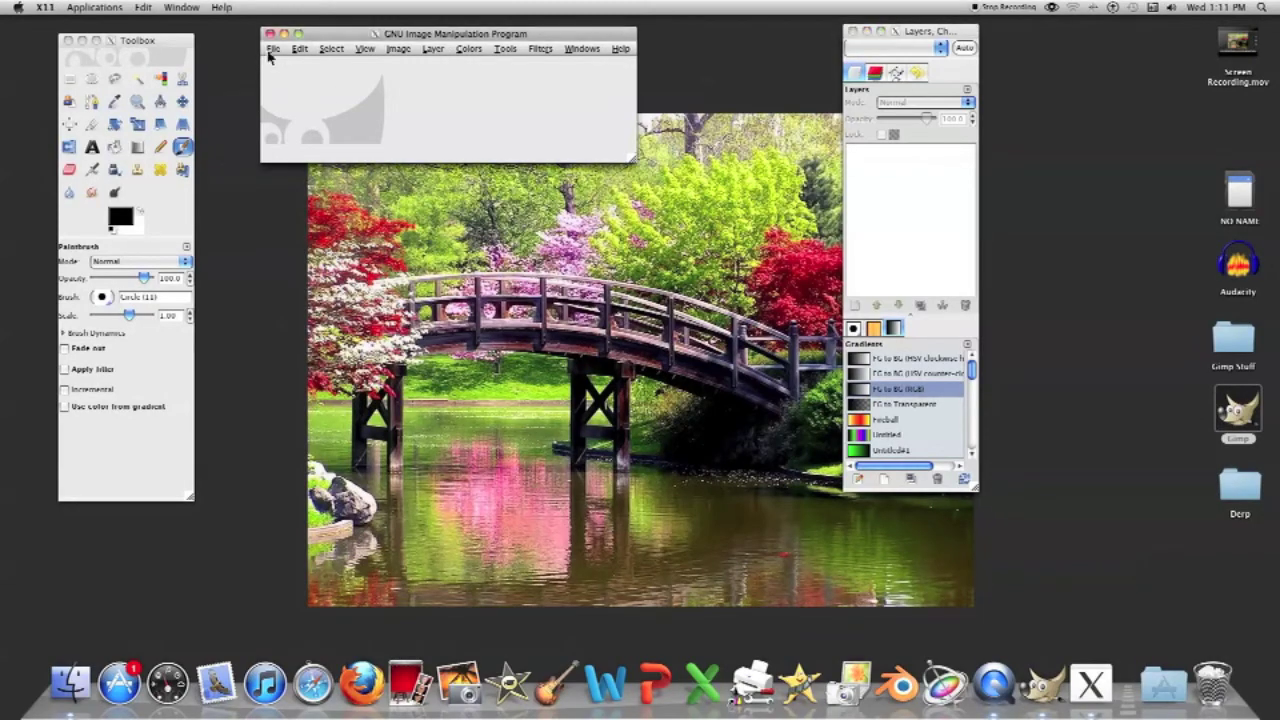
click(276, 50)
click(298, 50)
click(274, 50)
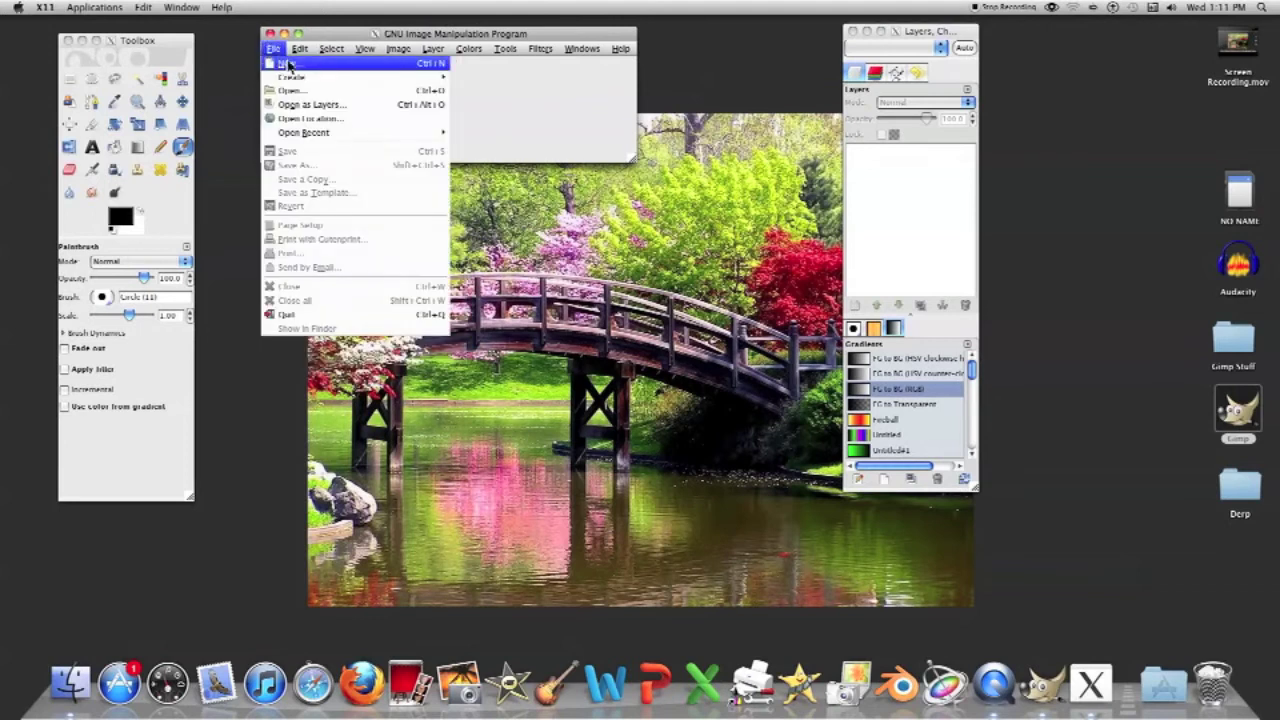
click(299, 66)
drag(343, 70, 414, 70)
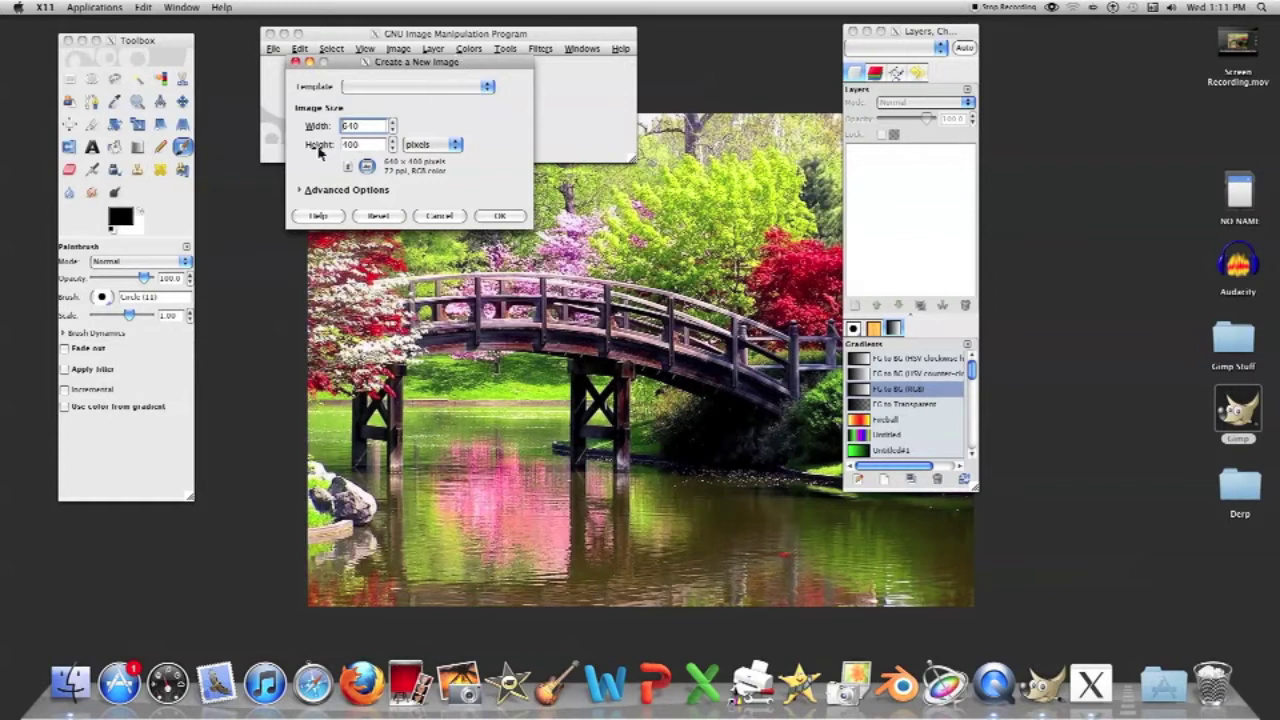
click(486, 87)
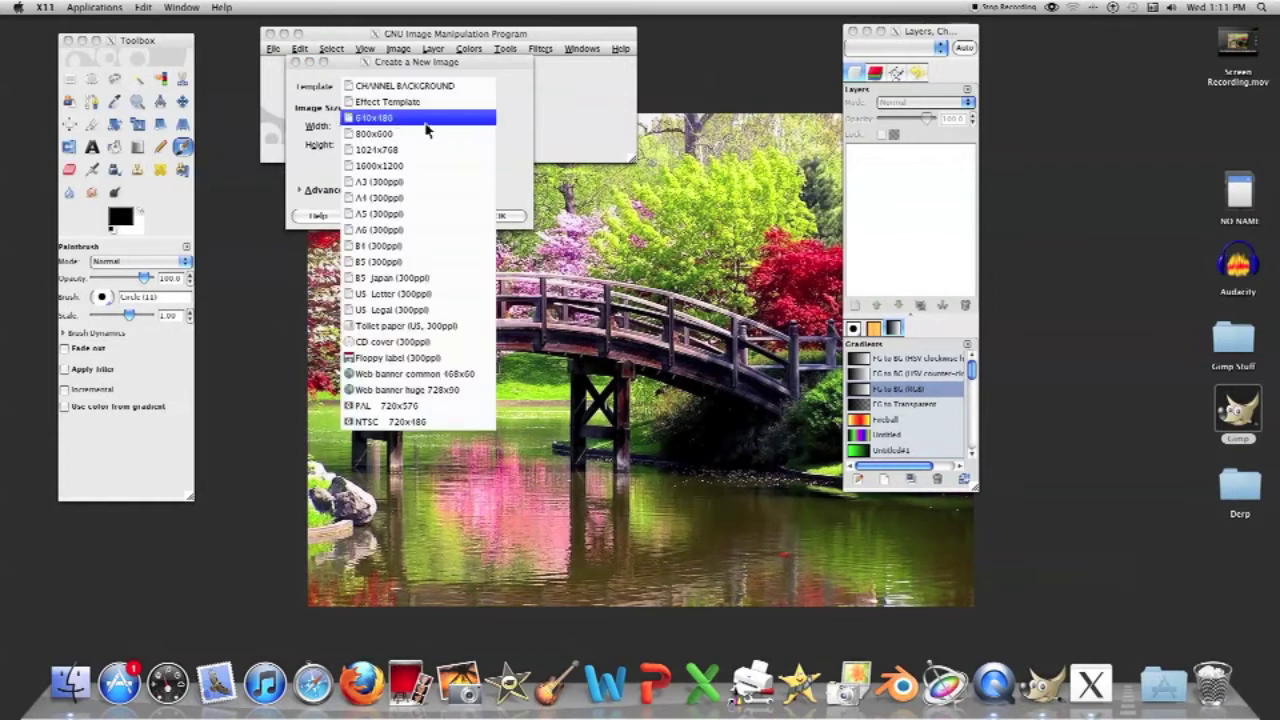
click(428, 165)
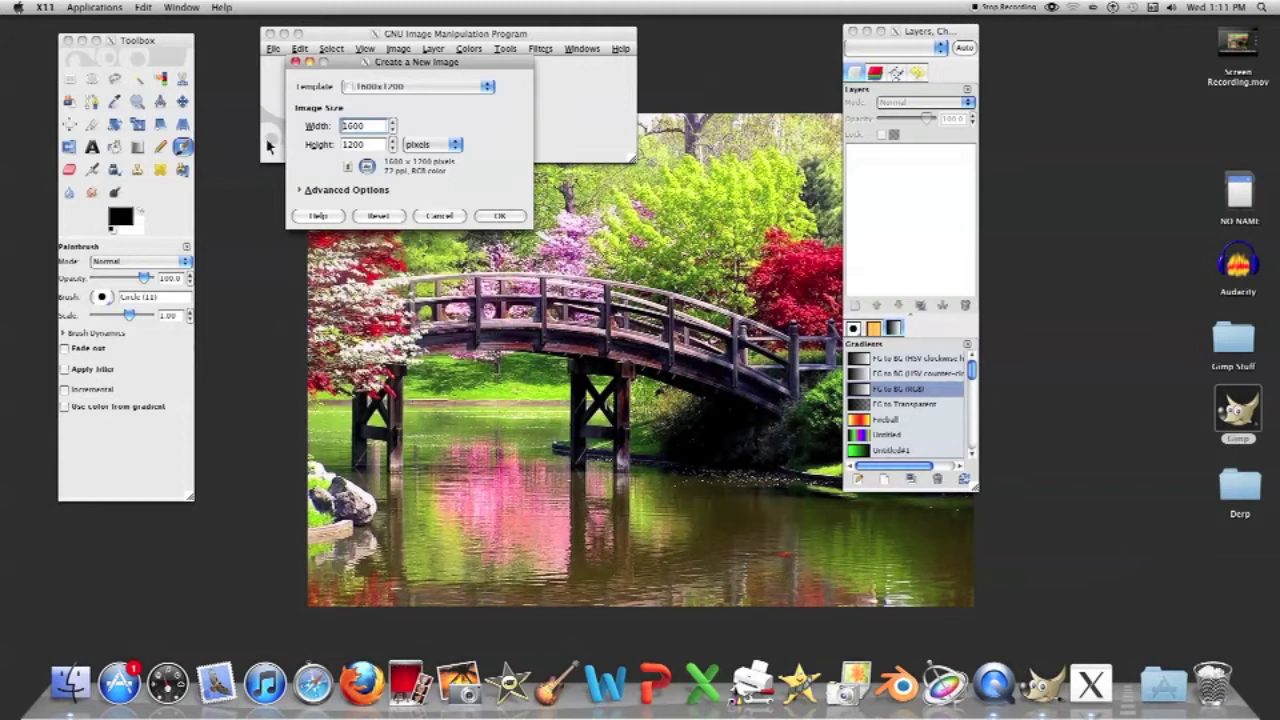
double_click(350, 144)
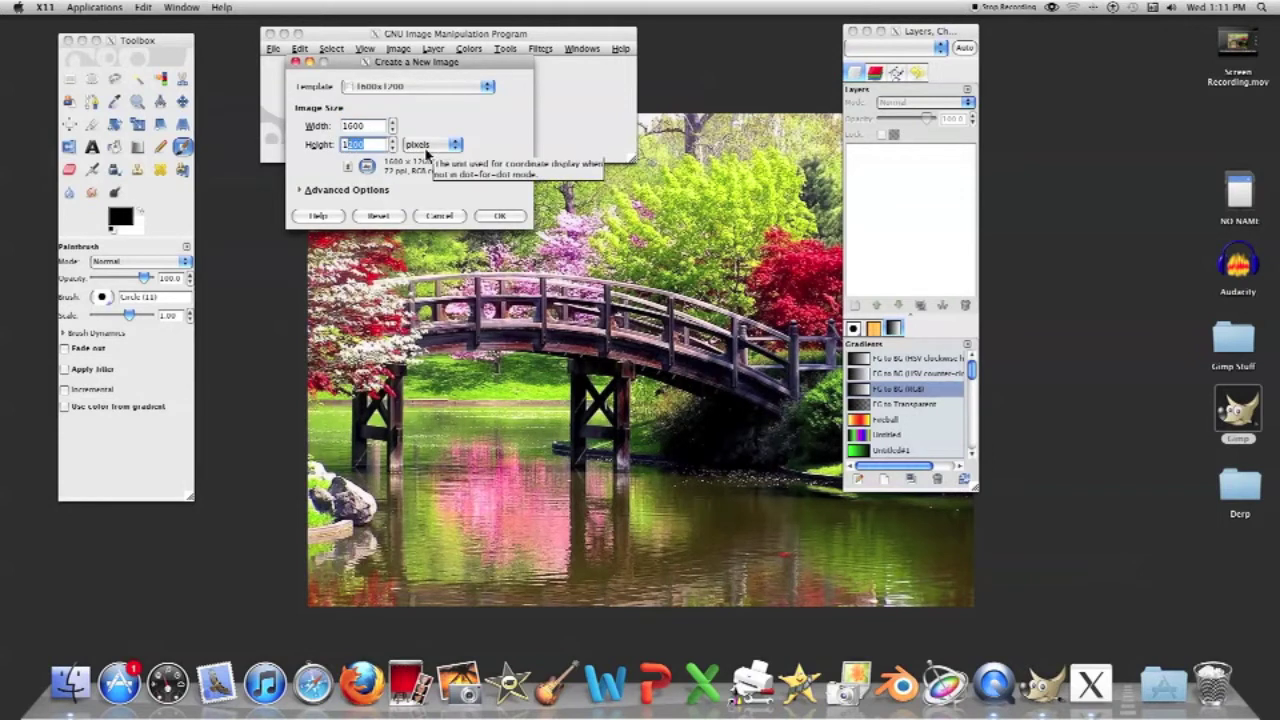
click(300, 189)
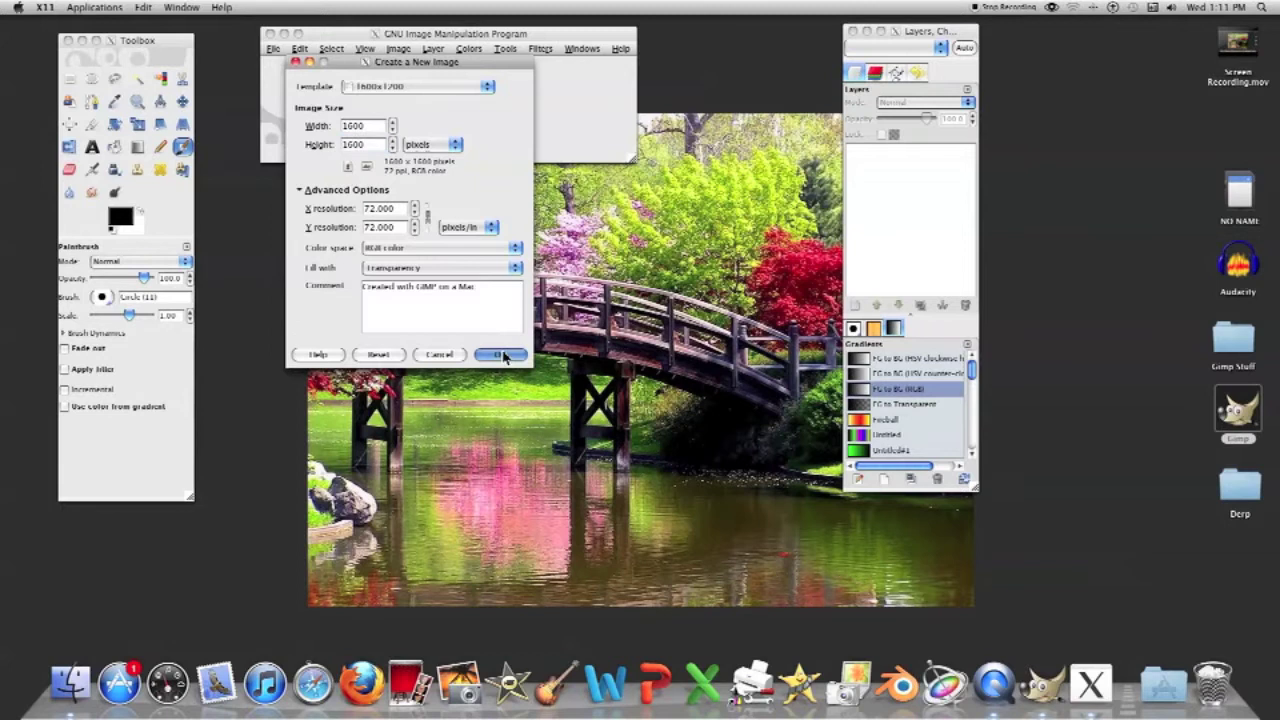
click(497, 354)
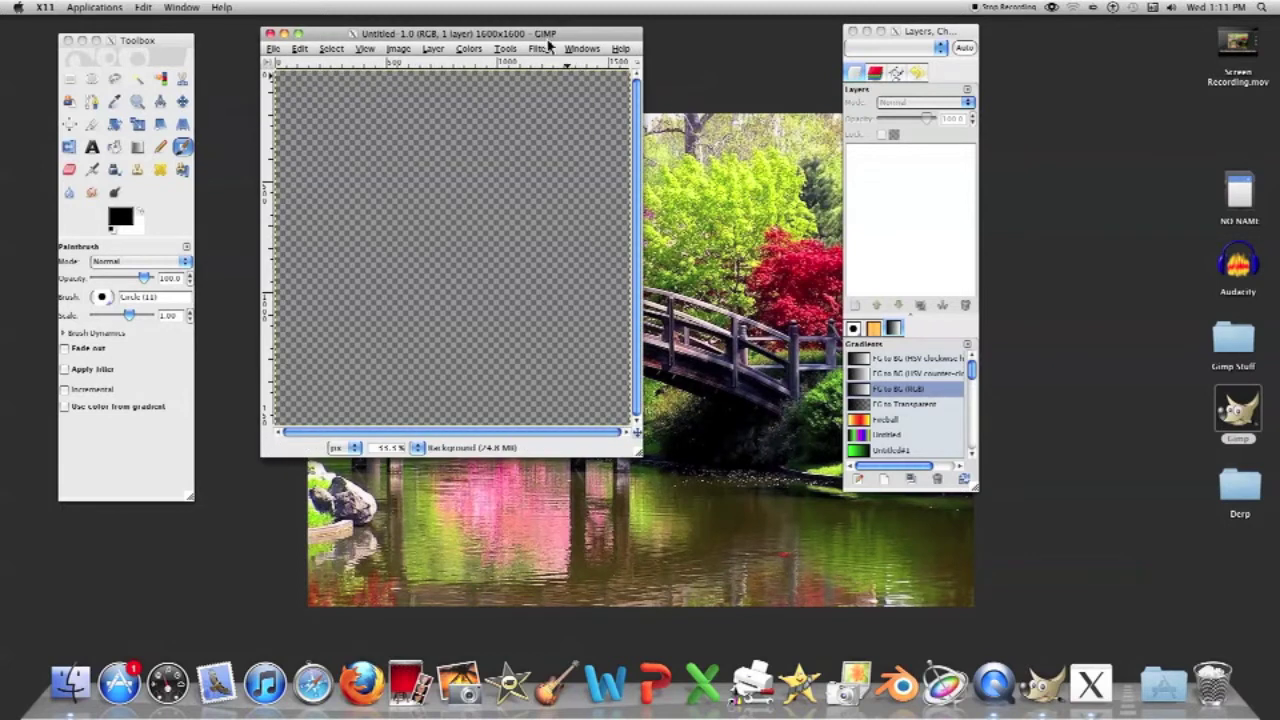
drag(548, 43, 617, 42)
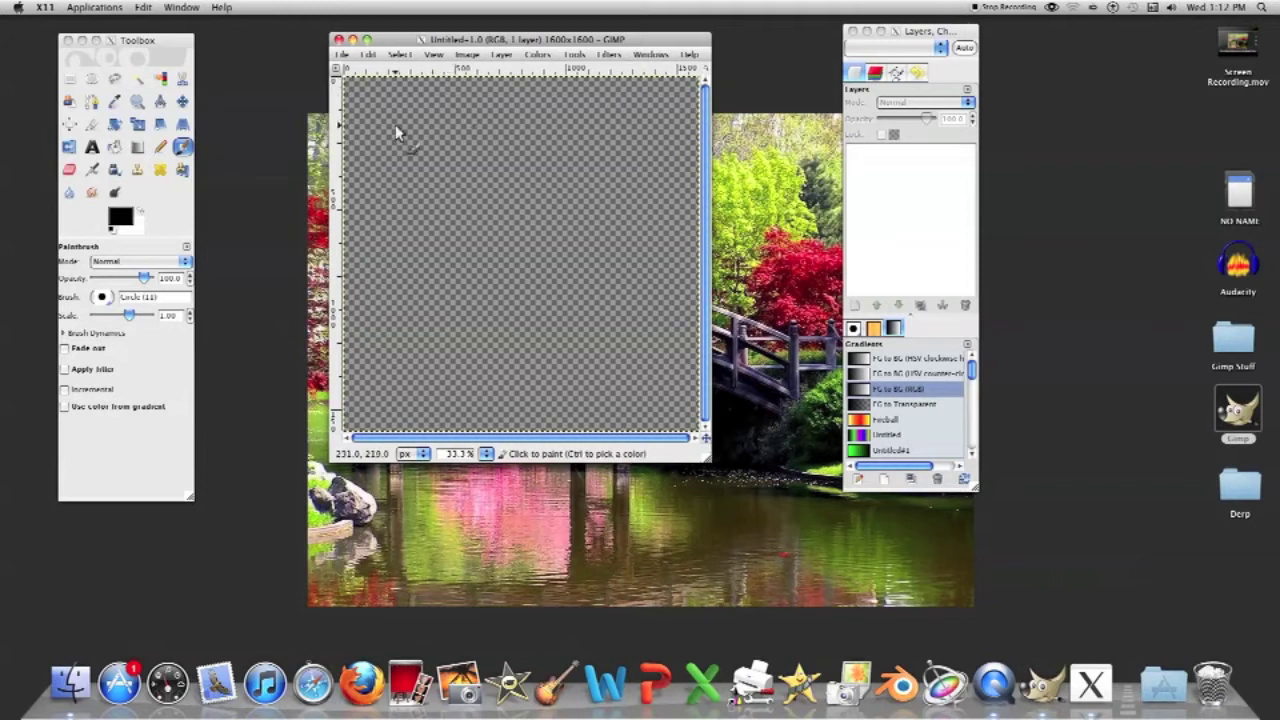
click(341, 57)
mouse_move(405, 139)
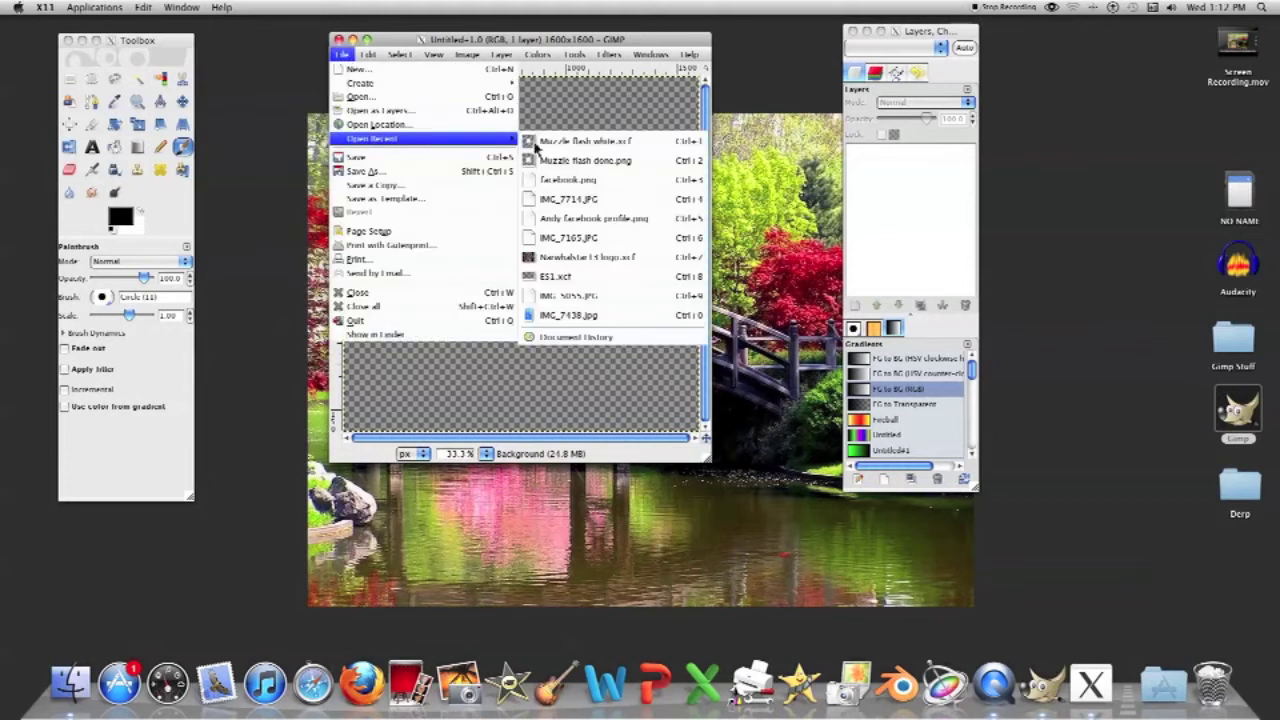
click(637, 164)
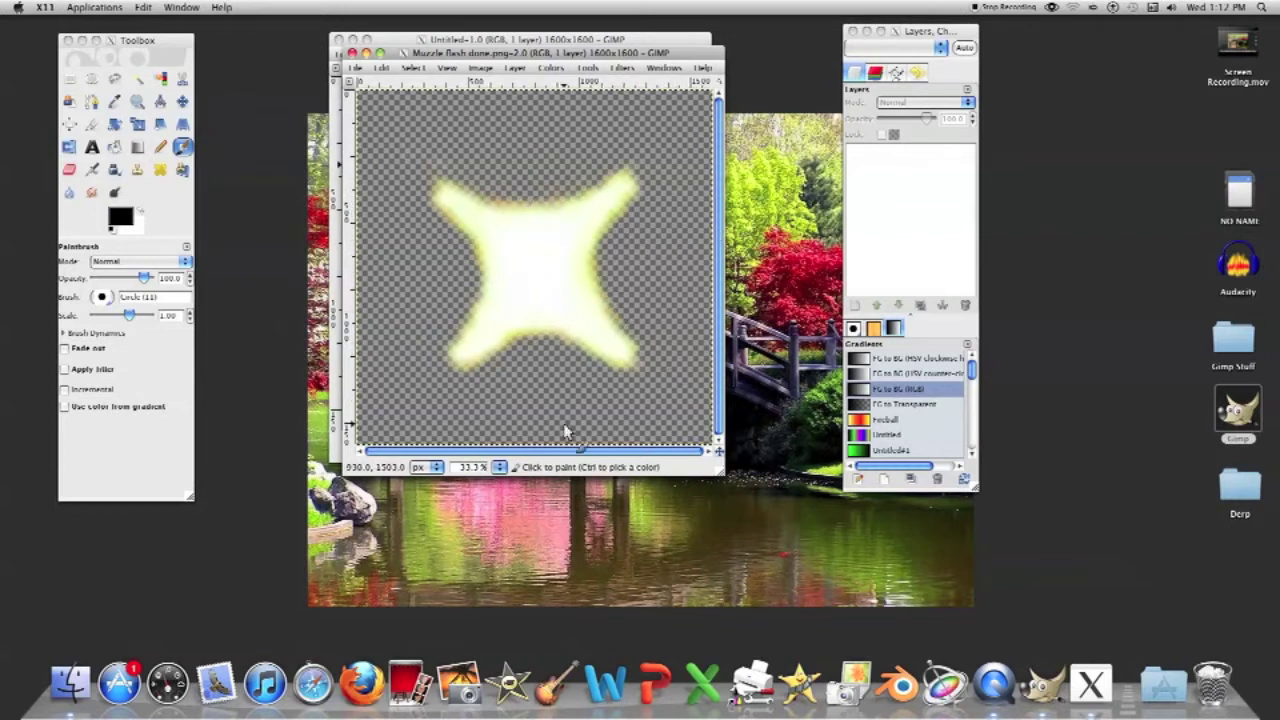
Close the reference flash image and give the Paintbrush Circle Fuzzy (19) at scale 10
click(352, 53)
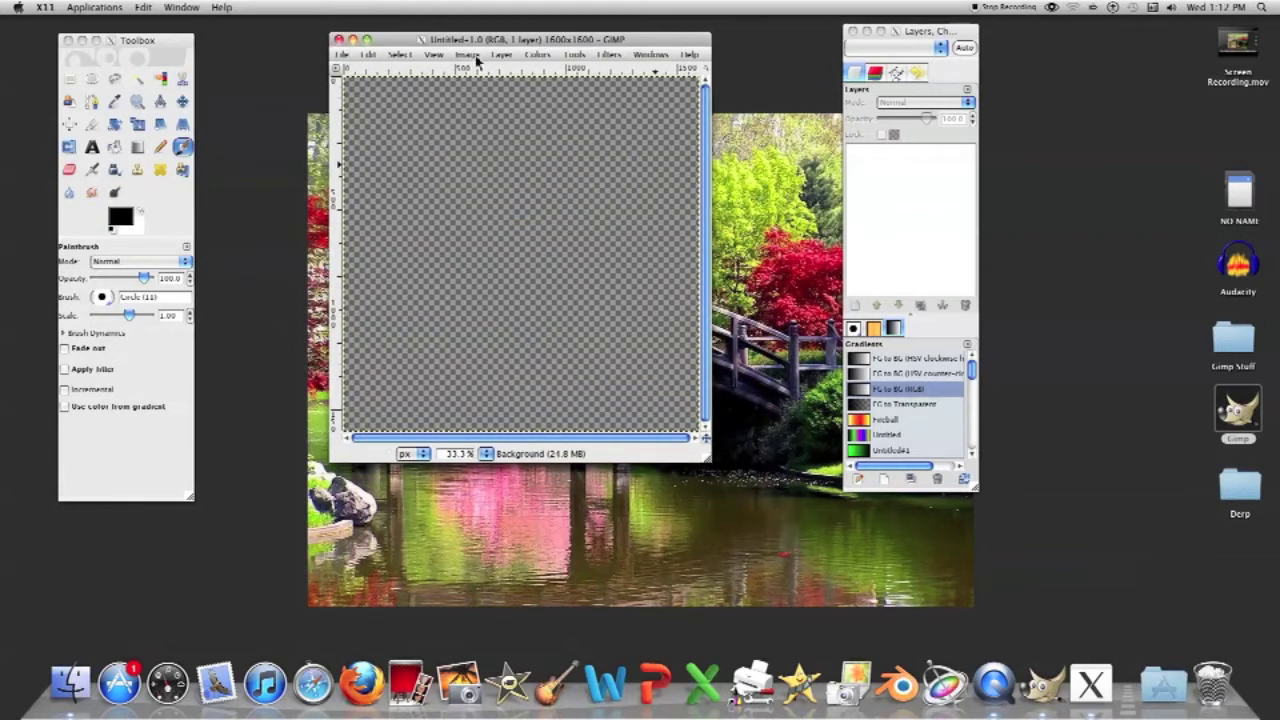
drag(477, 40, 427, 45)
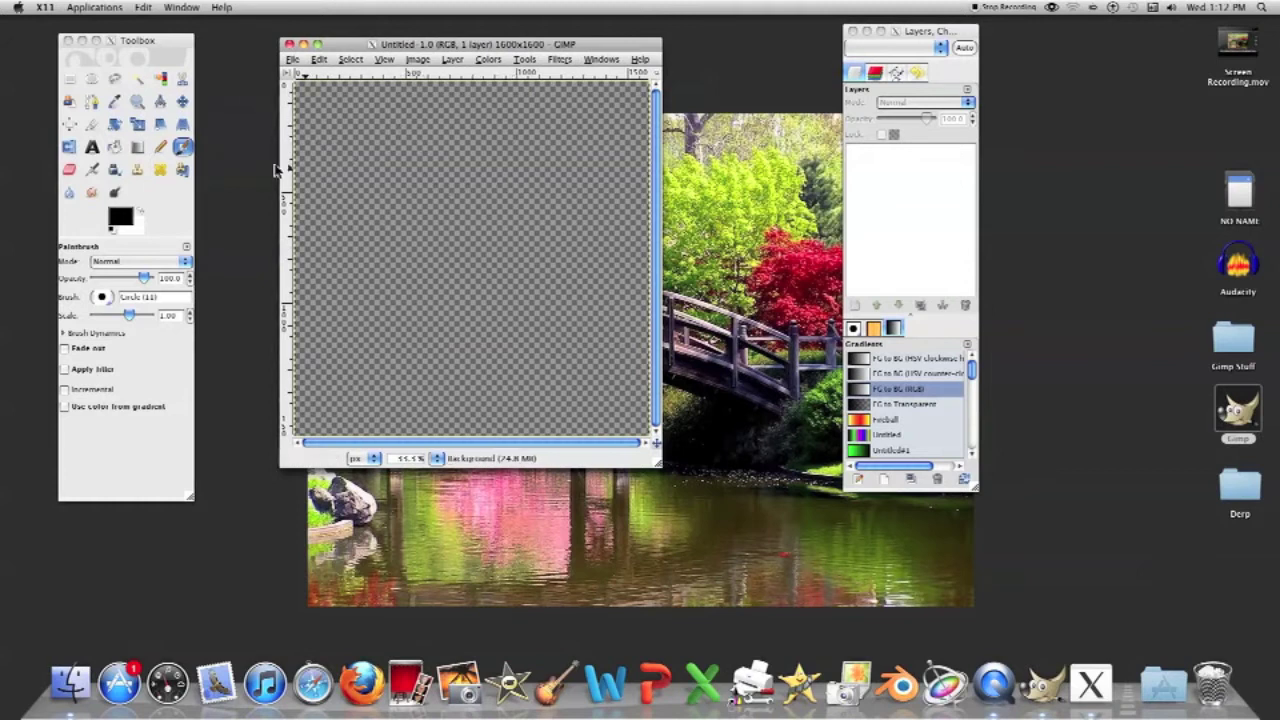
drag(138, 318, 198, 316)
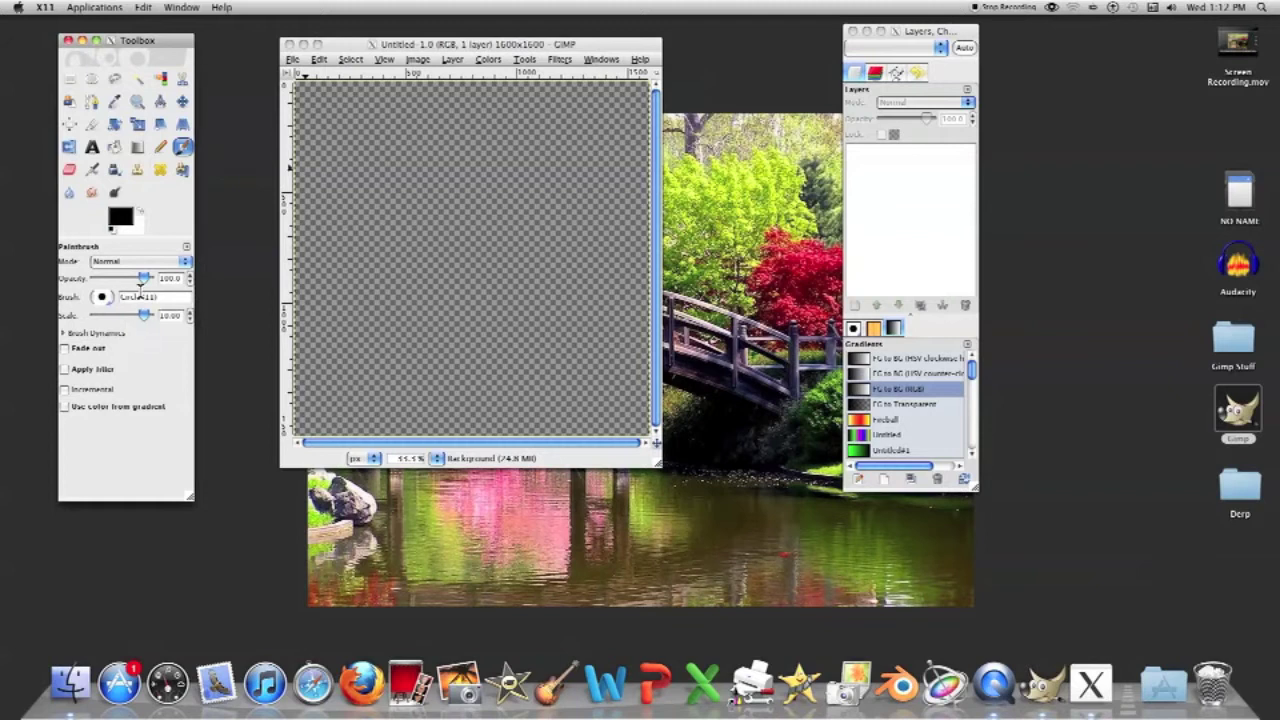
click(101, 297)
click(184, 360)
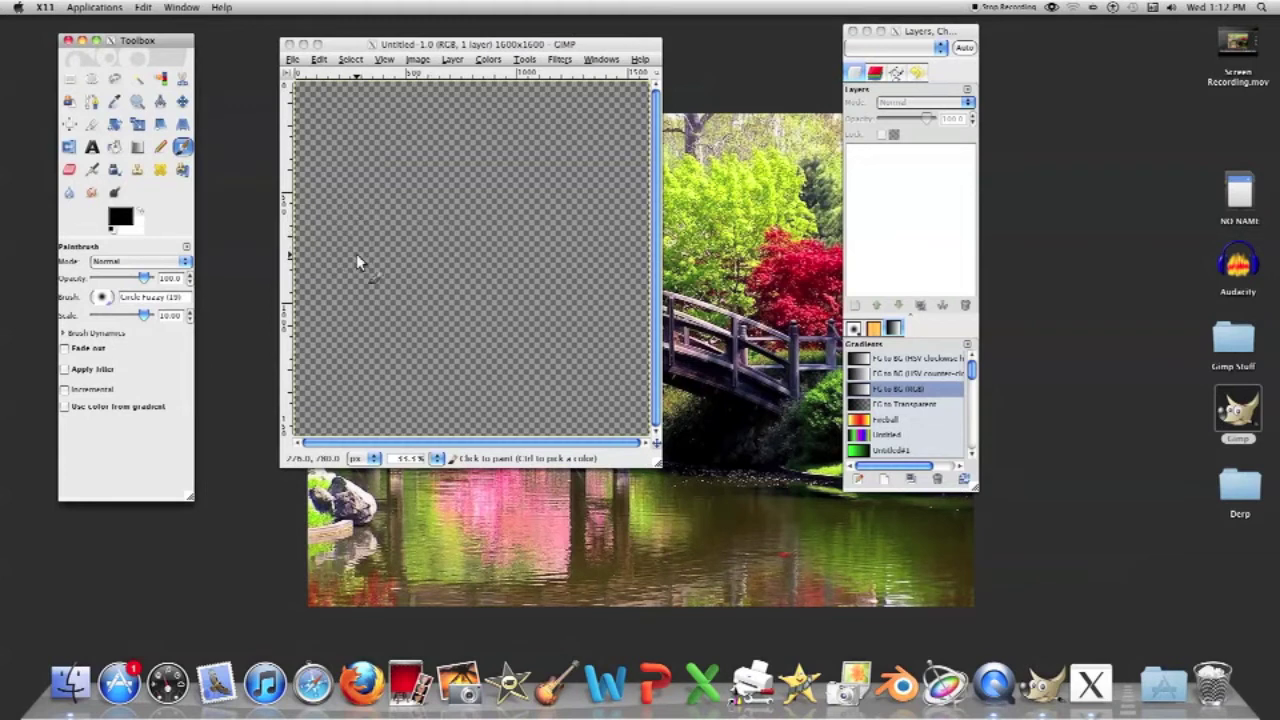
Make white the foreground painting colour
click(142, 213)
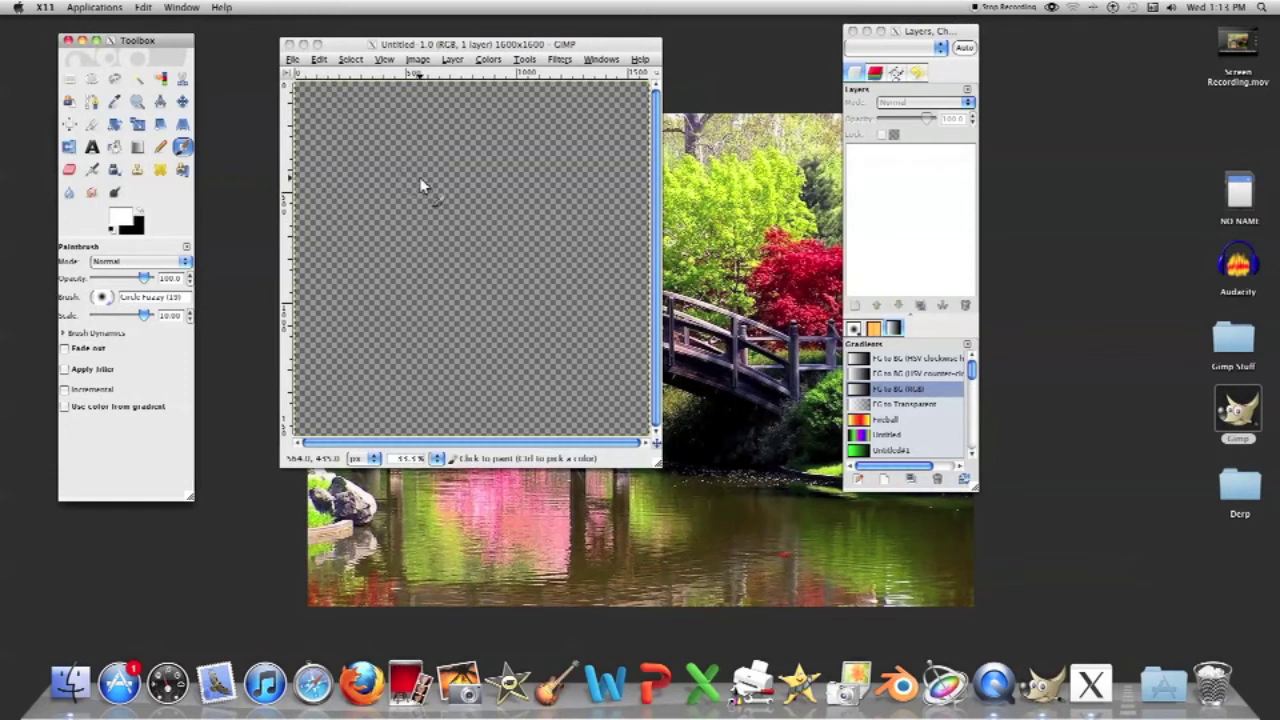
click(140, 212)
click(140, 212)
click(144, 214)
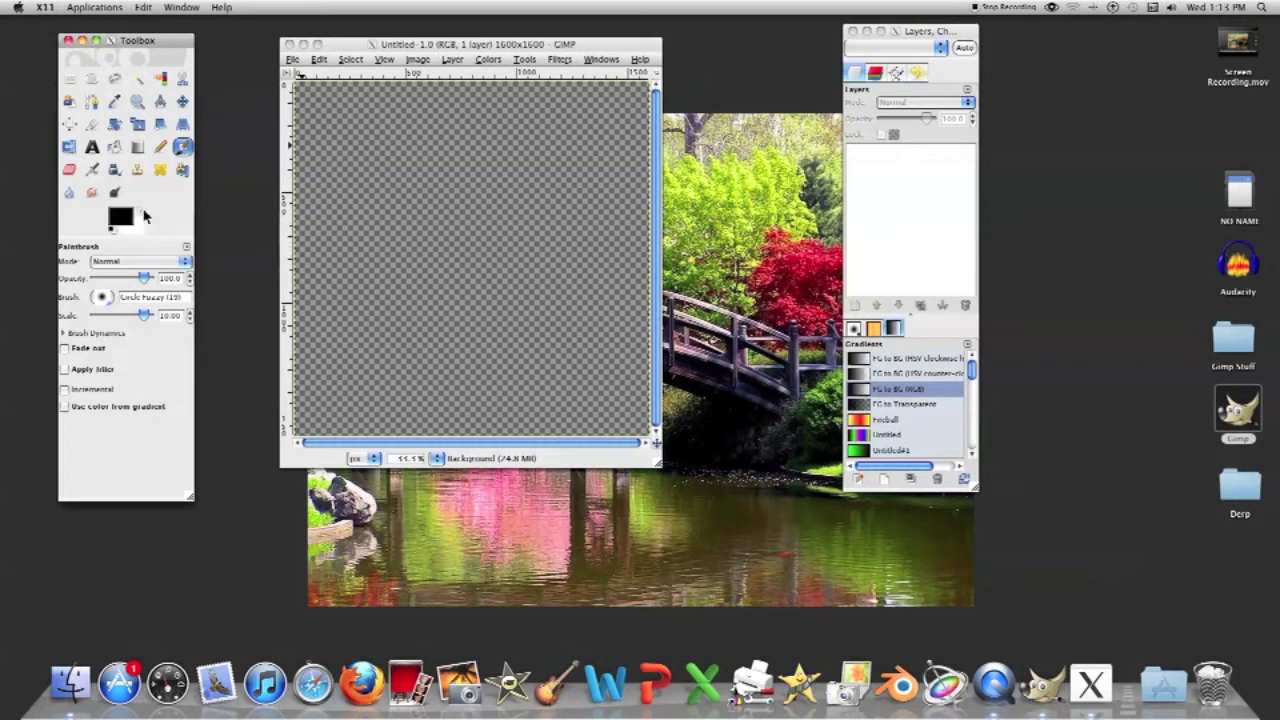
click(142, 215)
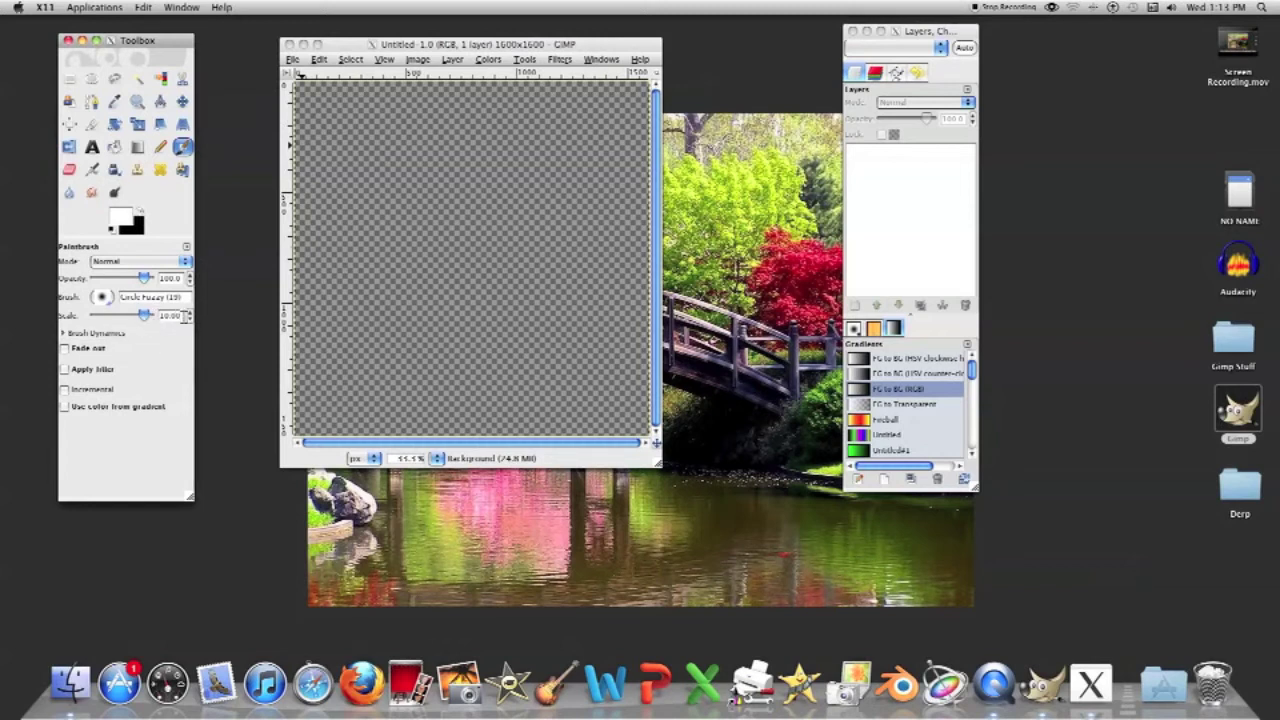
Check the brush scale value in the brush dynamics settings, then return to the canvas
click(187, 315)
click(155, 335)
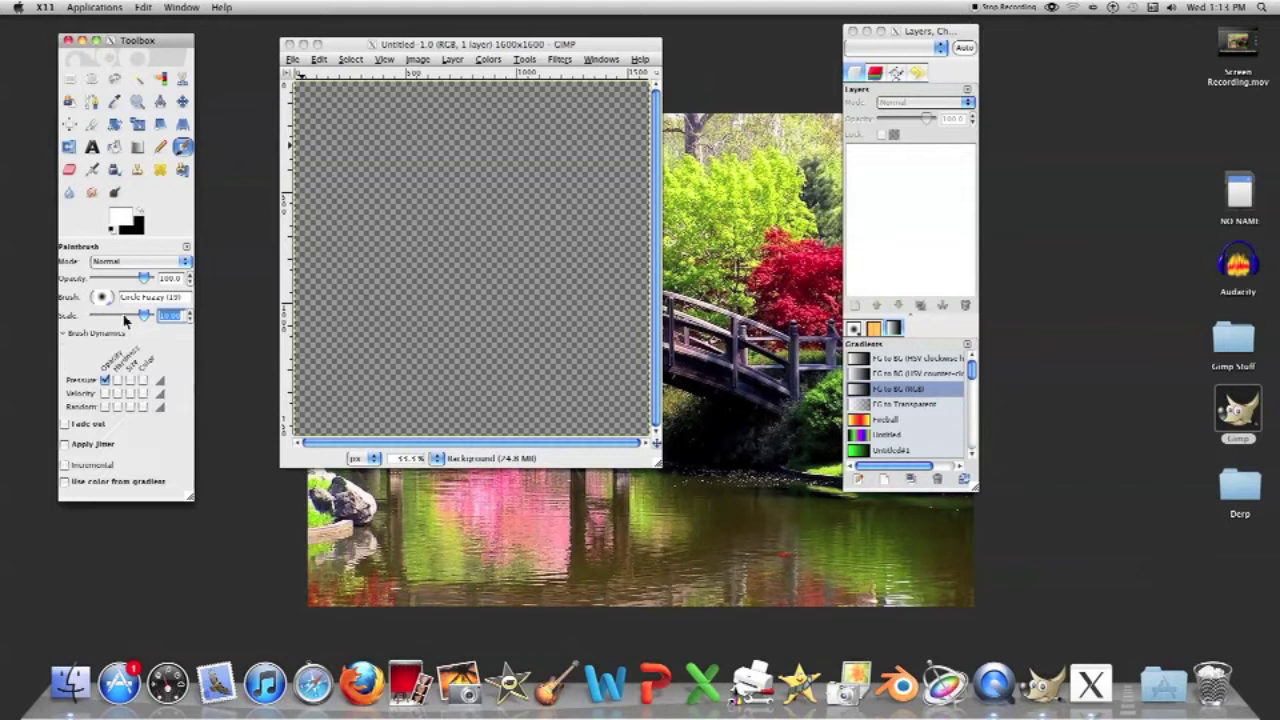
click(173, 316)
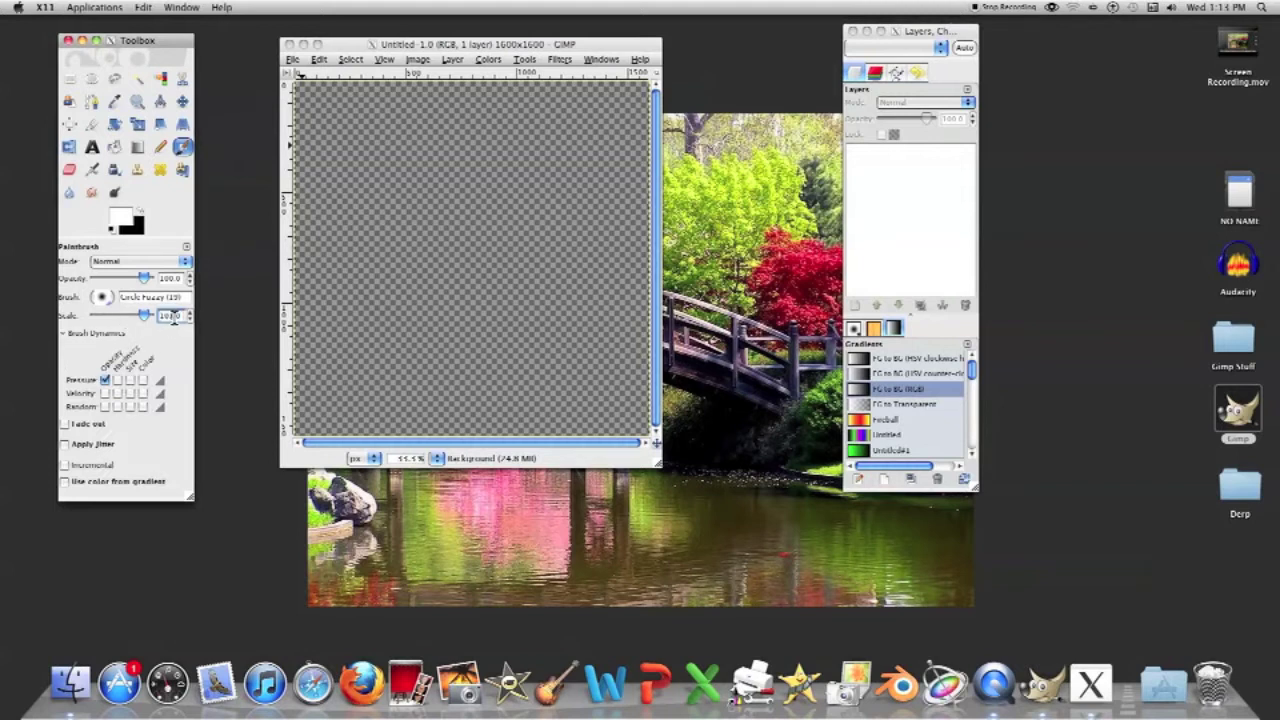
click(68, 333)
click(66, 333)
click(68, 332)
click(408, 181)
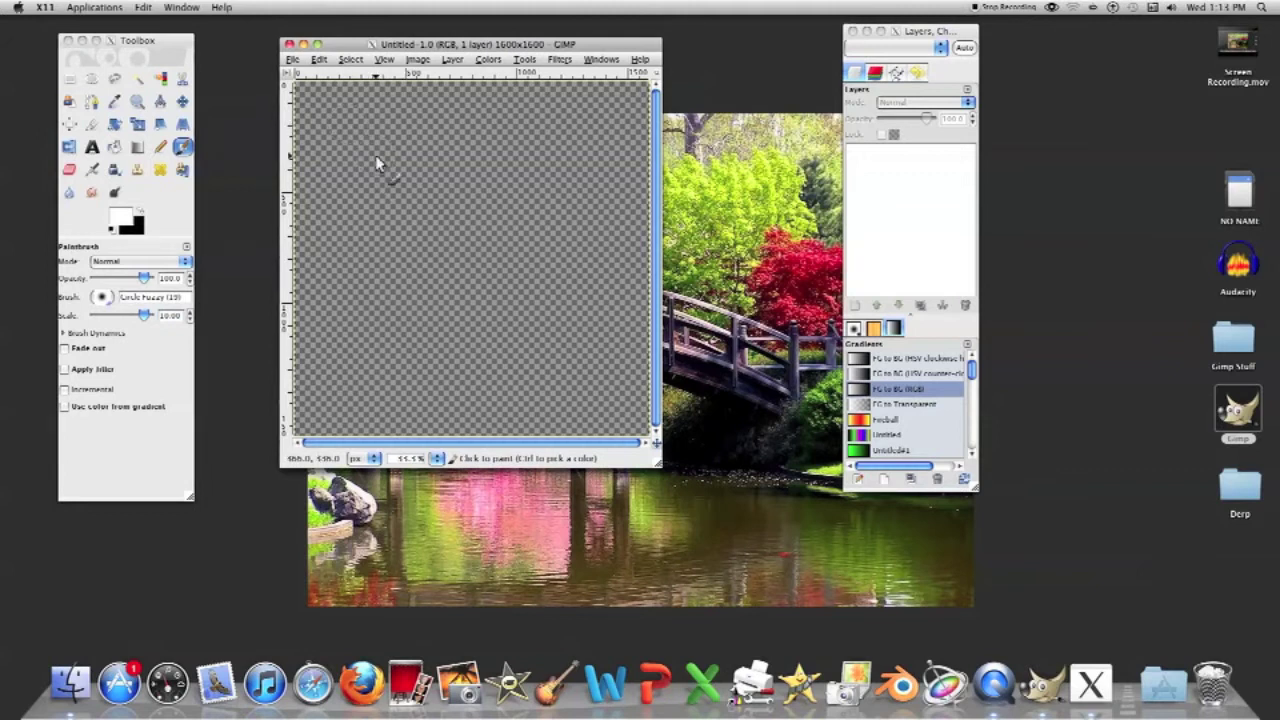
Paint two crossing white diagonal strokes and thicken their arms into a four-pointed star
mouse_move(370, 150)
mouse_down()
mouse_move(583, 374)
mouse_move(575, 362)
mouse_up()
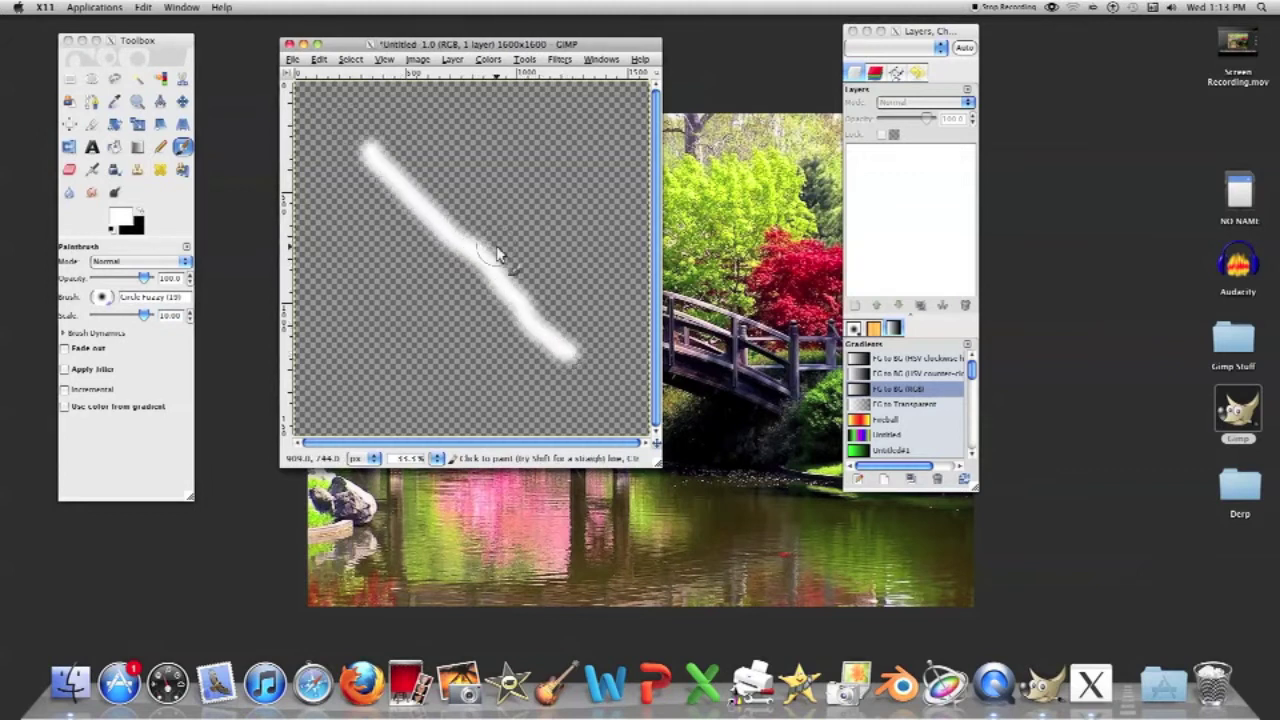
mouse_move(555, 160)
mouse_down()
mouse_move(474, 258)
mouse_move(386, 333)
mouse_up()
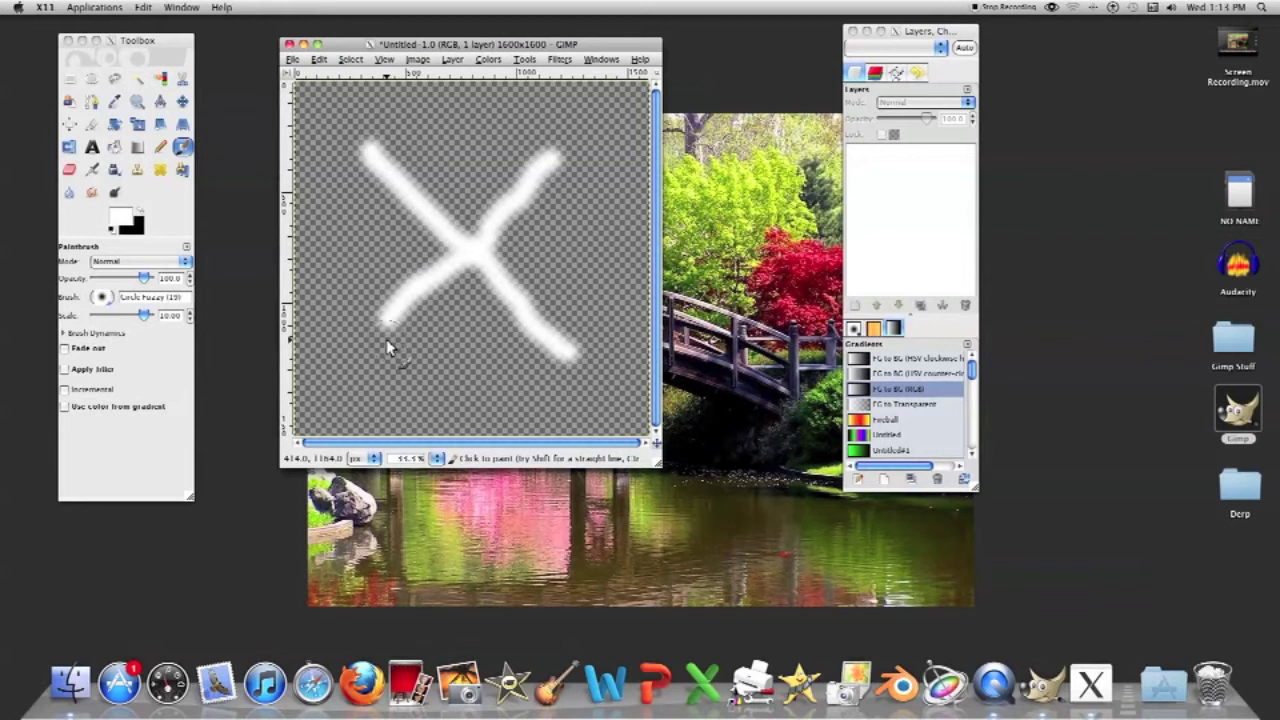
drag(390, 328, 374, 349)
drag(370, 150, 365, 143)
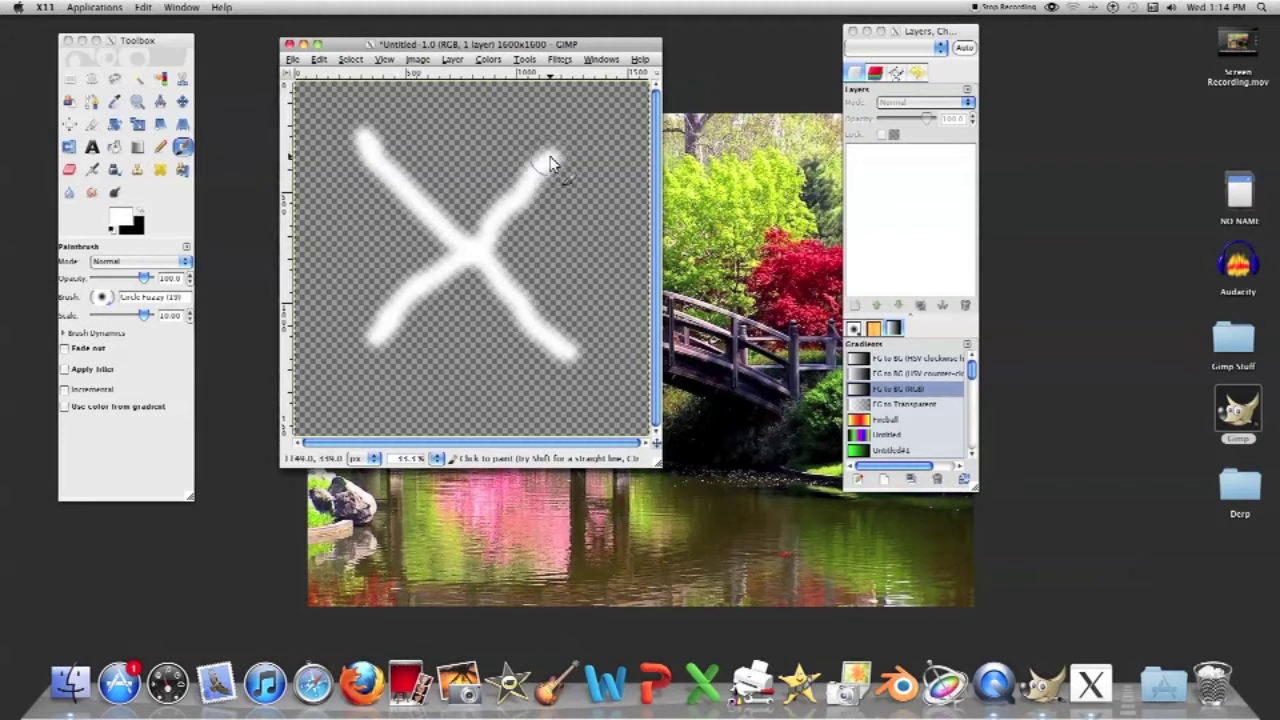
mouse_move(550, 163)
mouse_down()
mouse_move(395, 170)
mouse_move(491, 185)
mouse_move(524, 172)
mouse_move(479, 195)
mouse_move(429, 190)
mouse_move(487, 195)
mouse_move(462, 210)
mouse_move(416, 182)
mouse_move(446, 222)
mouse_move(391, 190)
mouse_move(409, 266)
mouse_move(397, 298)
mouse_move(414, 268)
mouse_move(413, 216)
mouse_move(422, 273)
mouse_move(423, 230)
mouse_move(446, 245)
mouse_move(501, 199)
mouse_move(506, 245)
mouse_up()
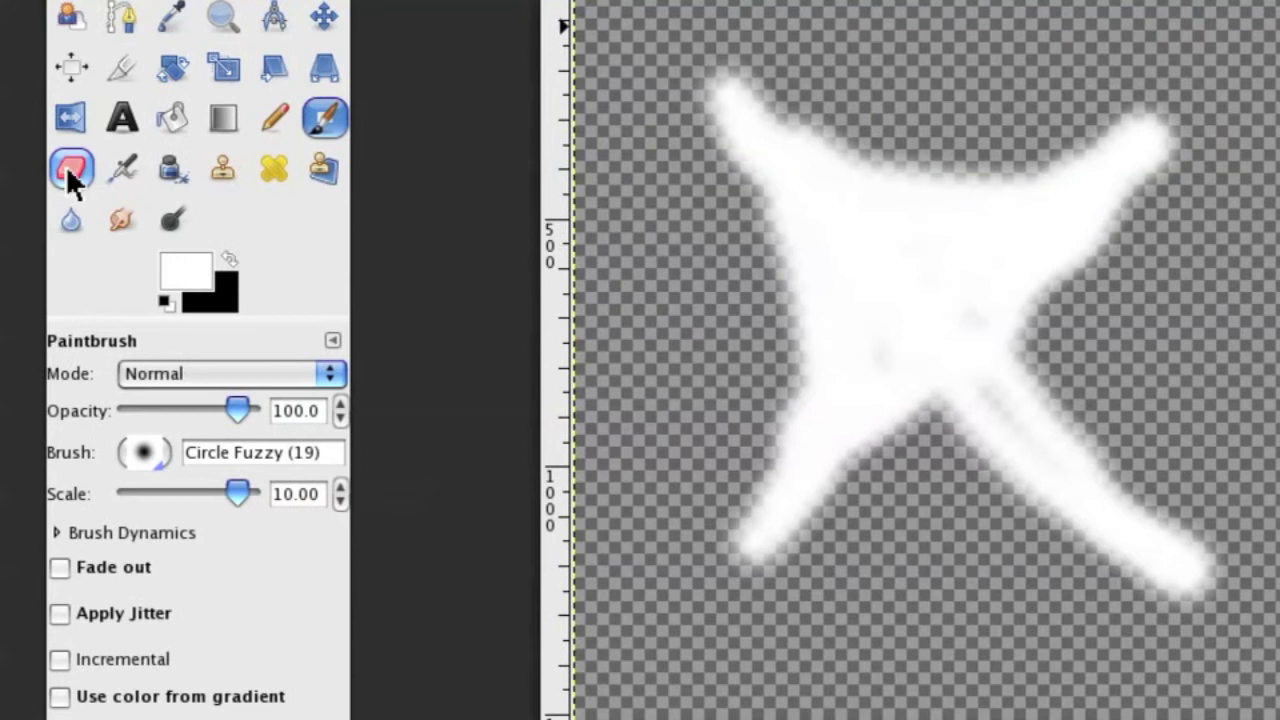
Switch to the Eraser using the Circle Fuzzy (19) brush at scale 10
click(69, 171)
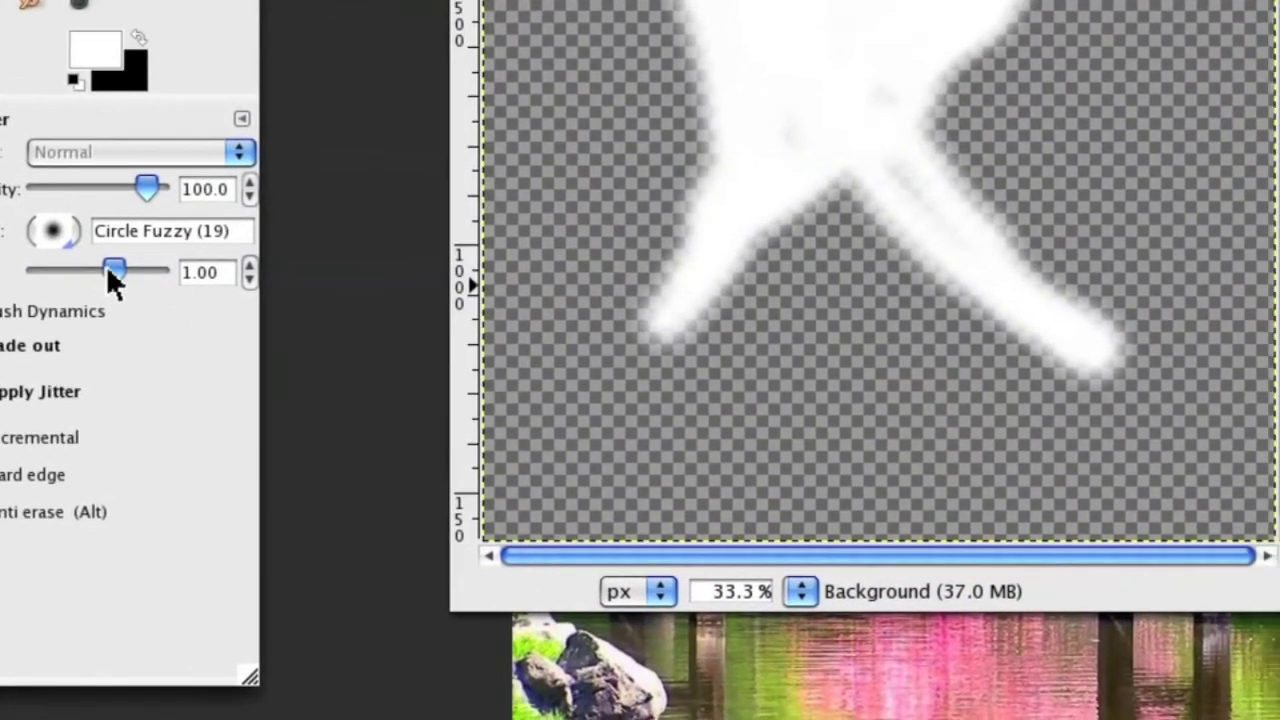
drag(110, 265, 183, 263)
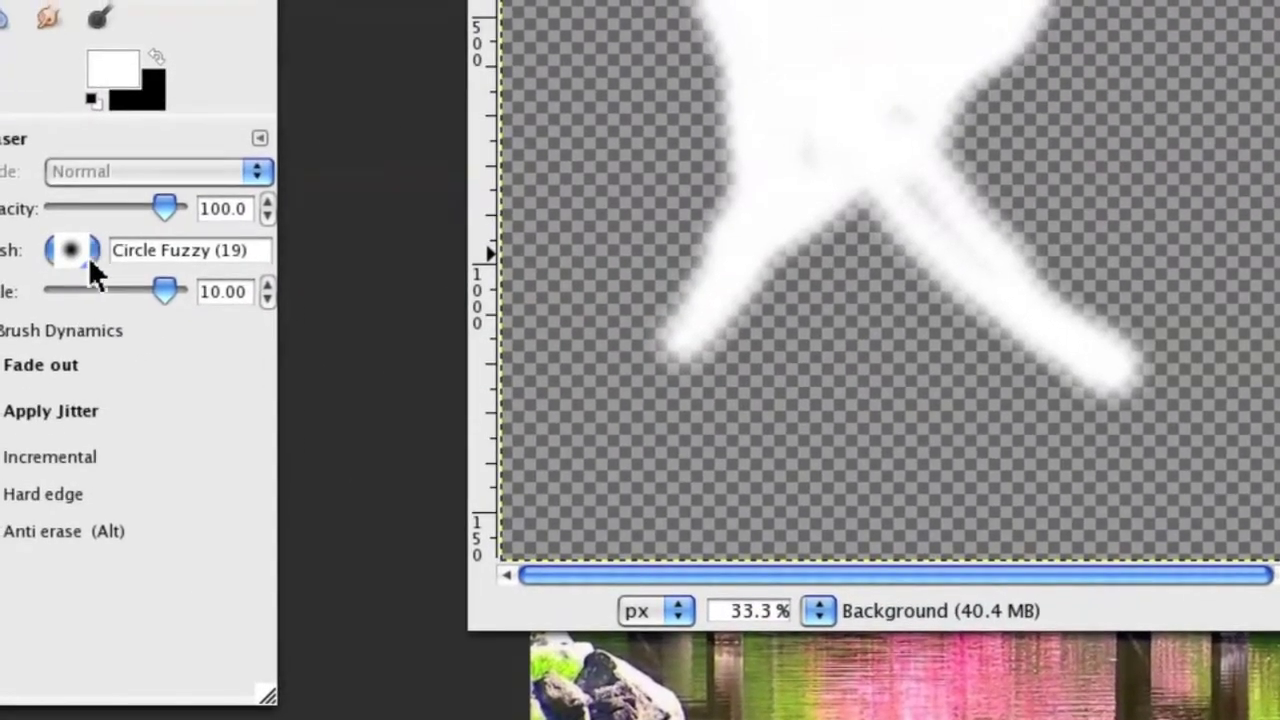
click(36, 180)
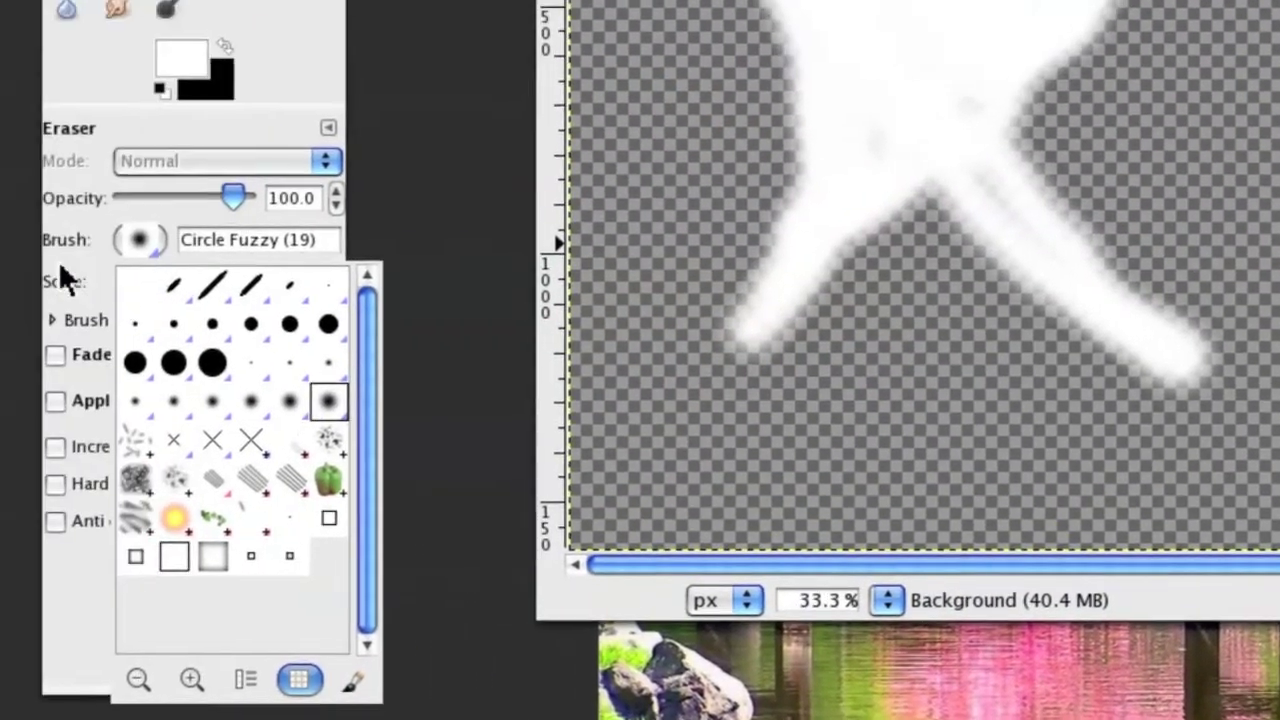
click(66, 268)
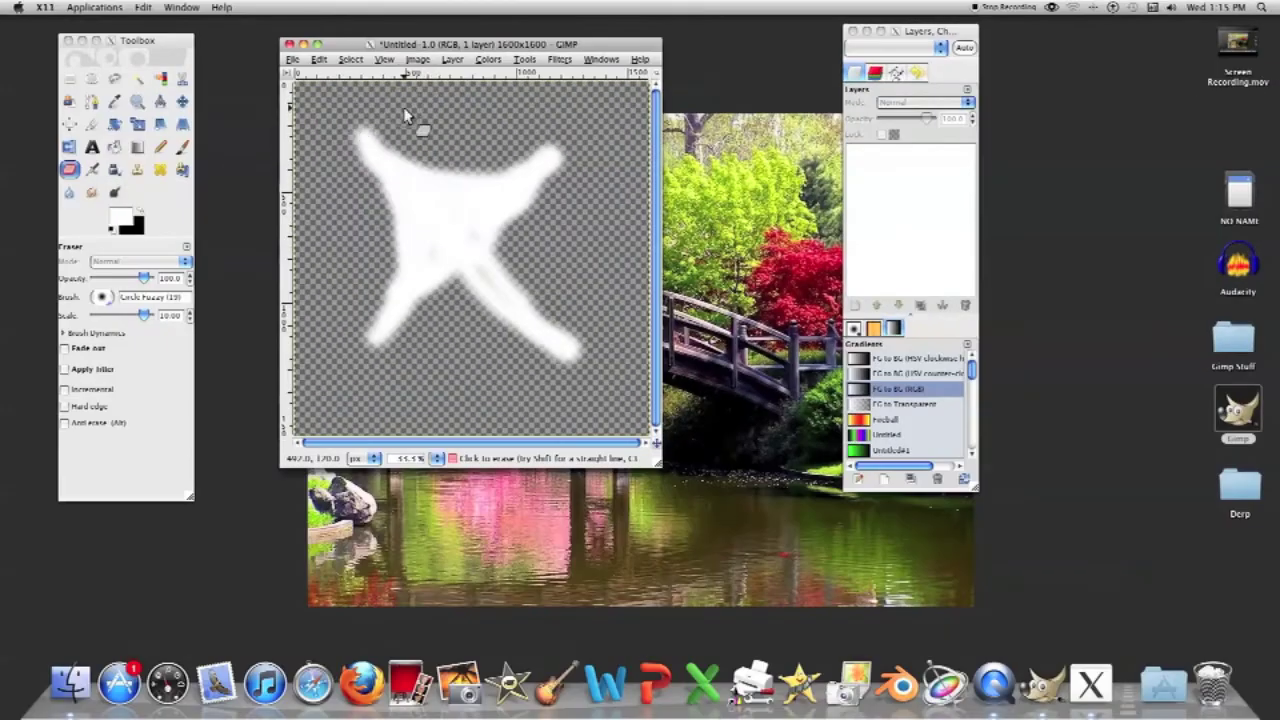
Undo the last change and use Alpha to Selection on the White layer
key(ctrl+z)
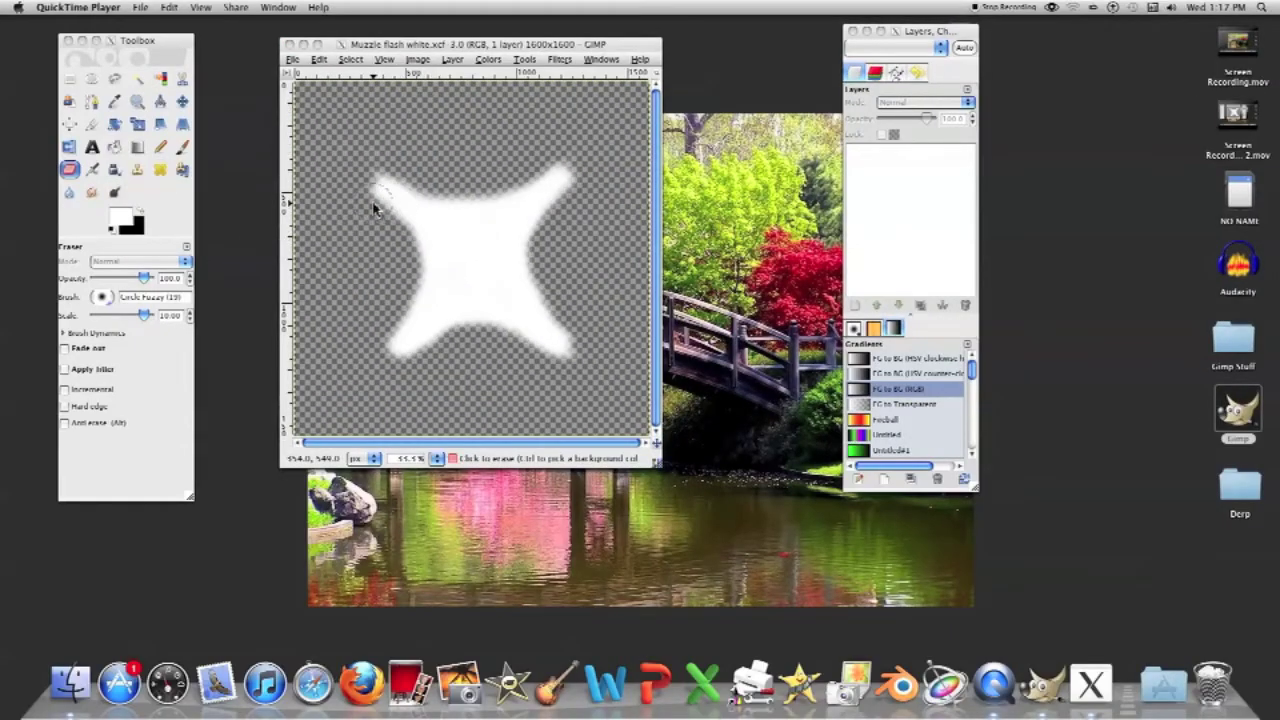
click(413, 57)
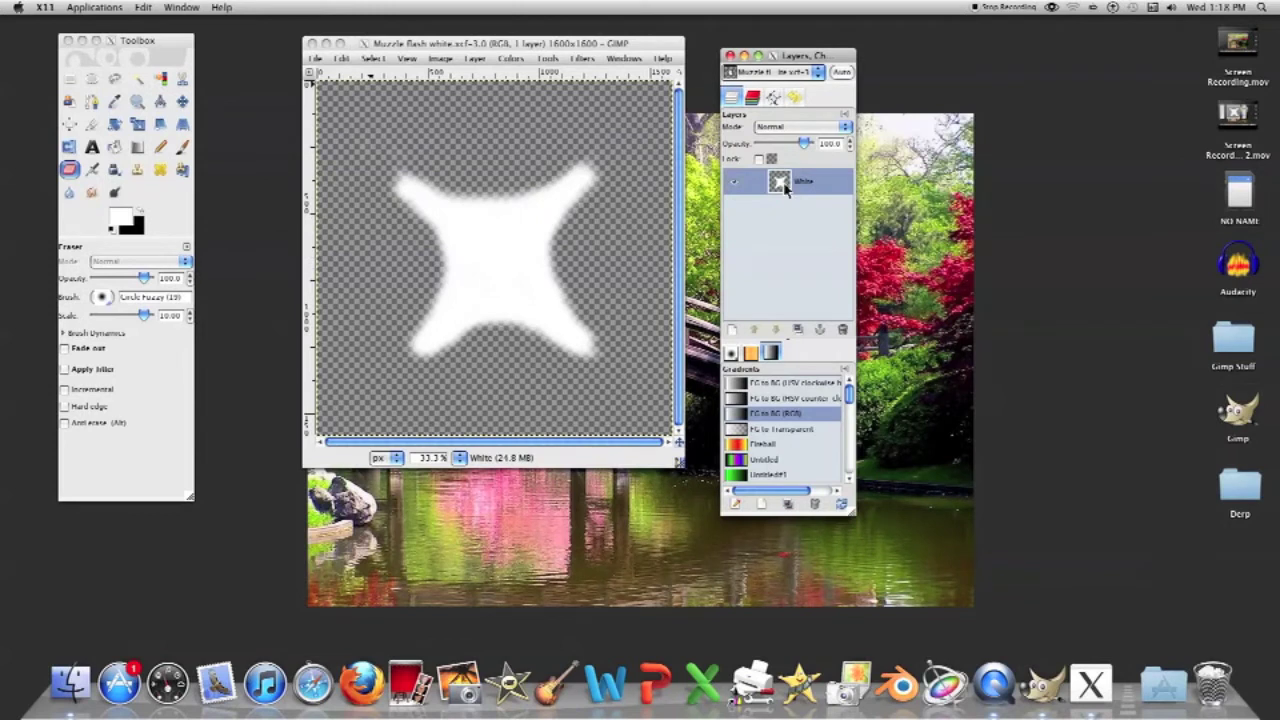
right_click(785, 190)
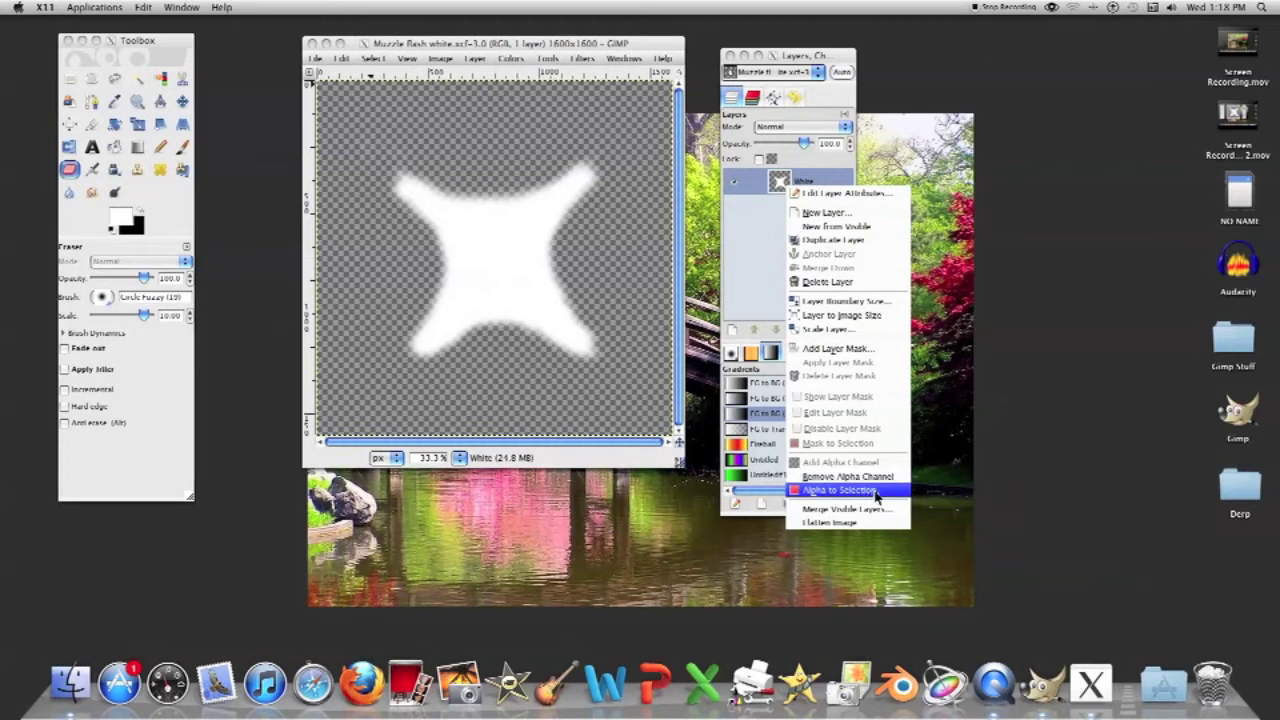
click(838, 490)
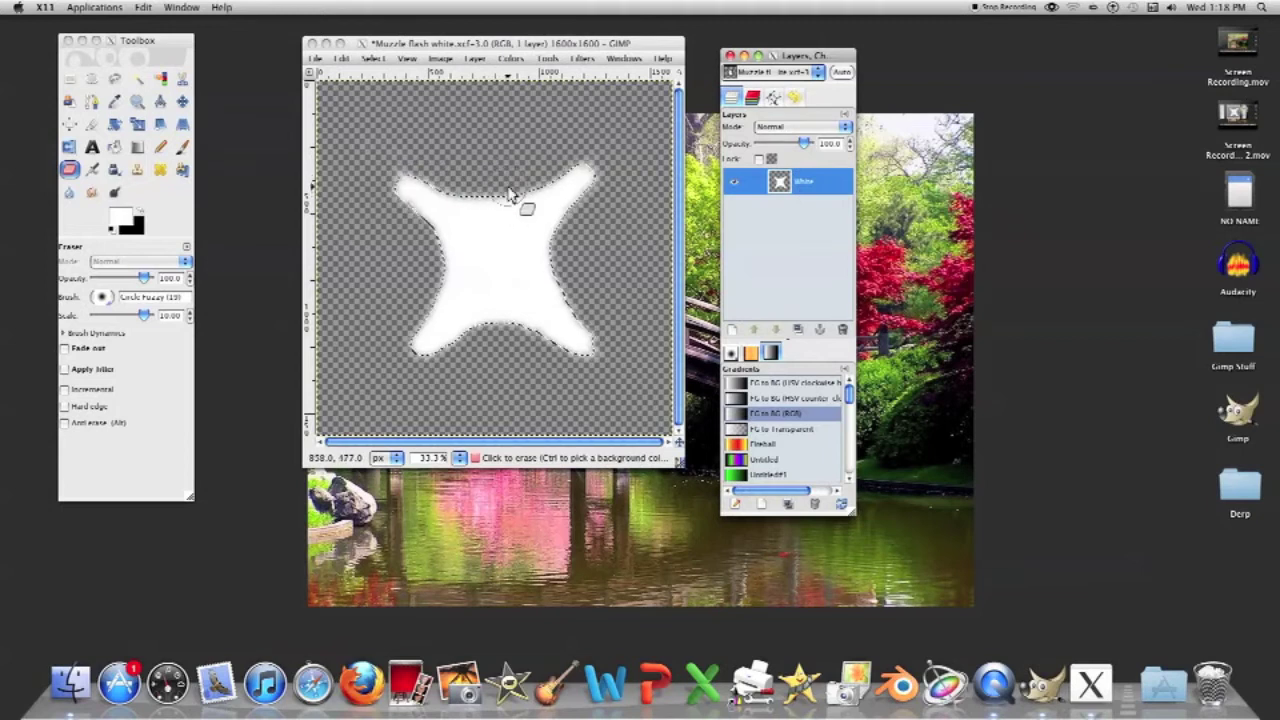
Undo the partial erase on the upper-right arm and erase along the star's top edge
scroll(510, 190, up, 2)
scroll(510, 190, down, 3)
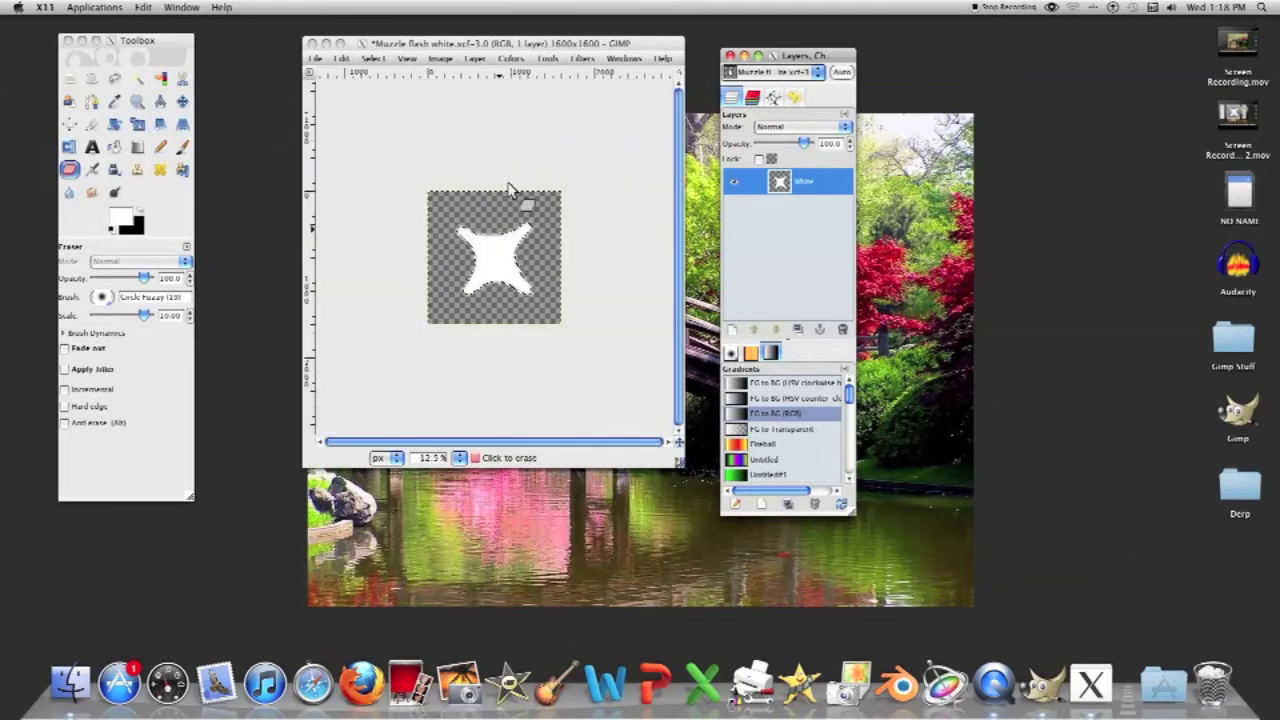
scroll(510, 190, up, 1)
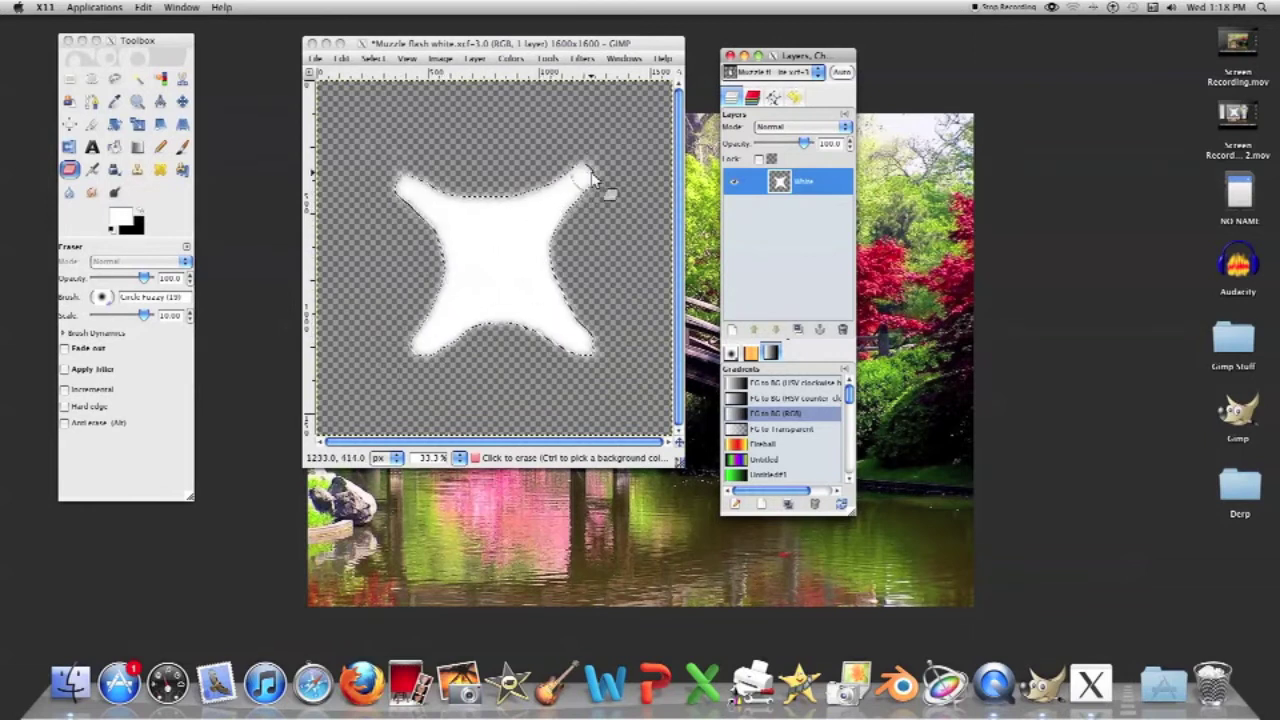
click(500, 120)
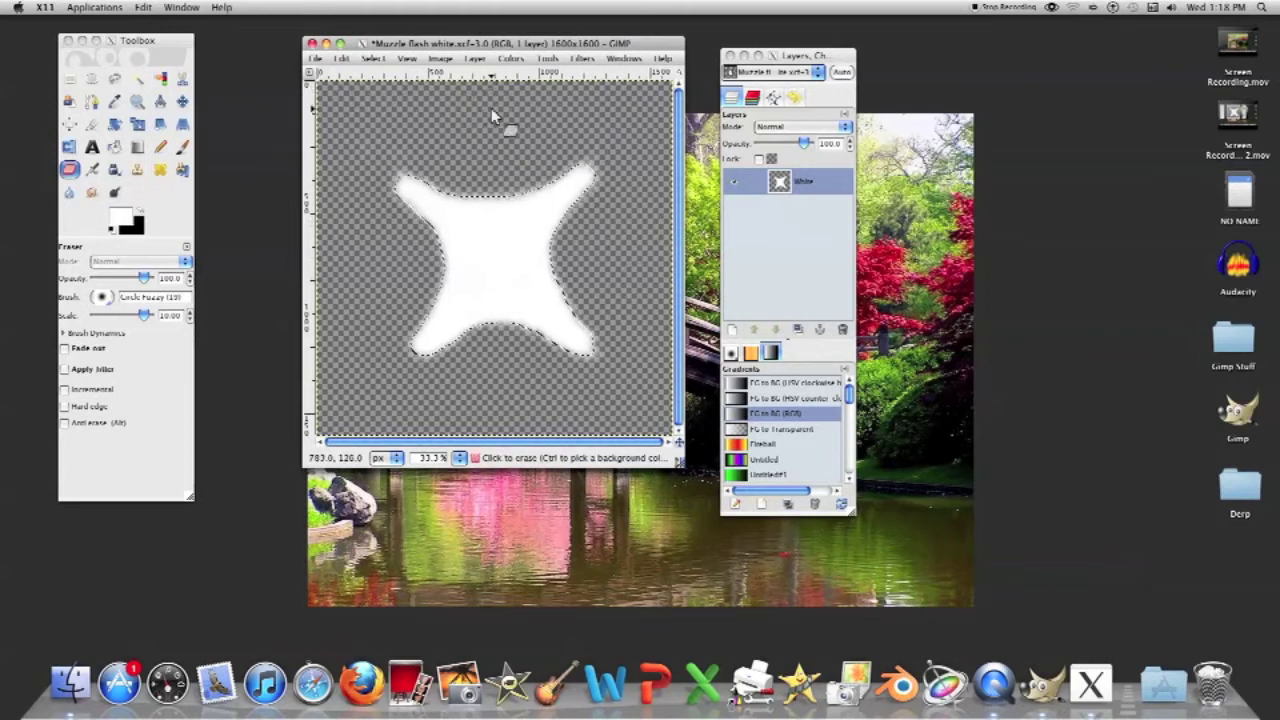
key(ctrl+z)
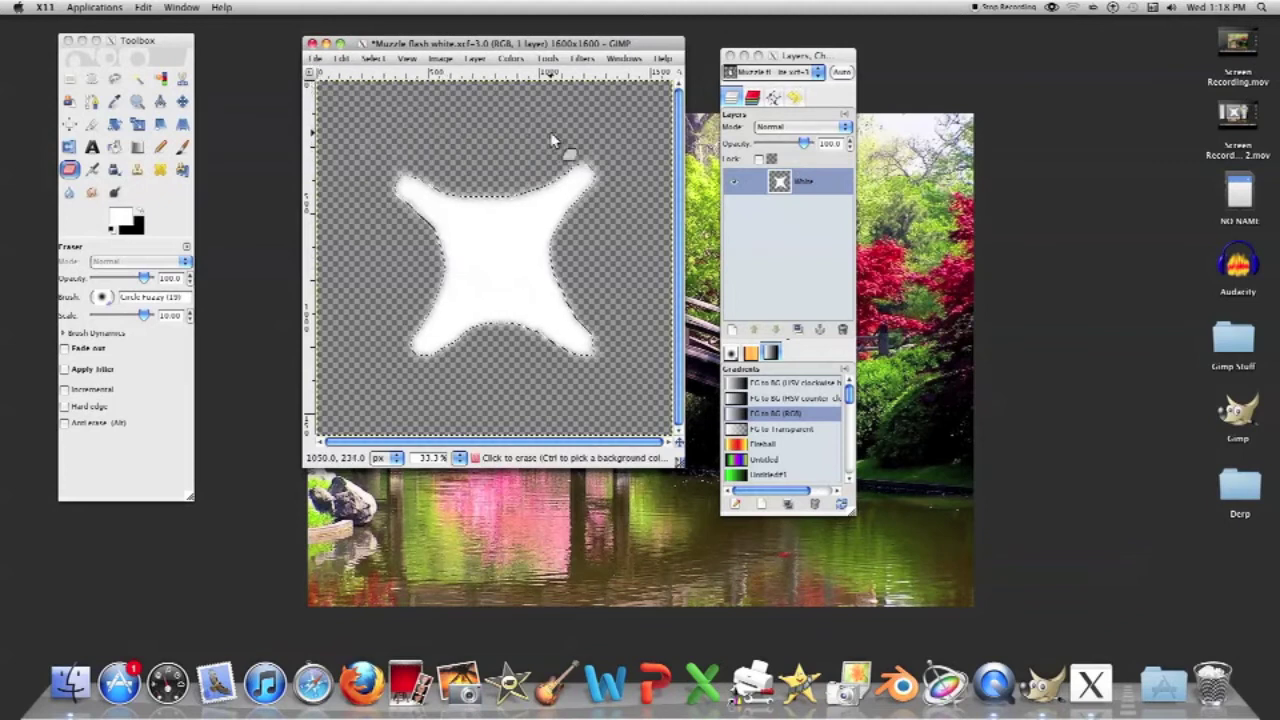
mouse_move(537, 200)
mouse_down()
mouse_move(465, 199)
mouse_move(563, 181)
mouse_up()
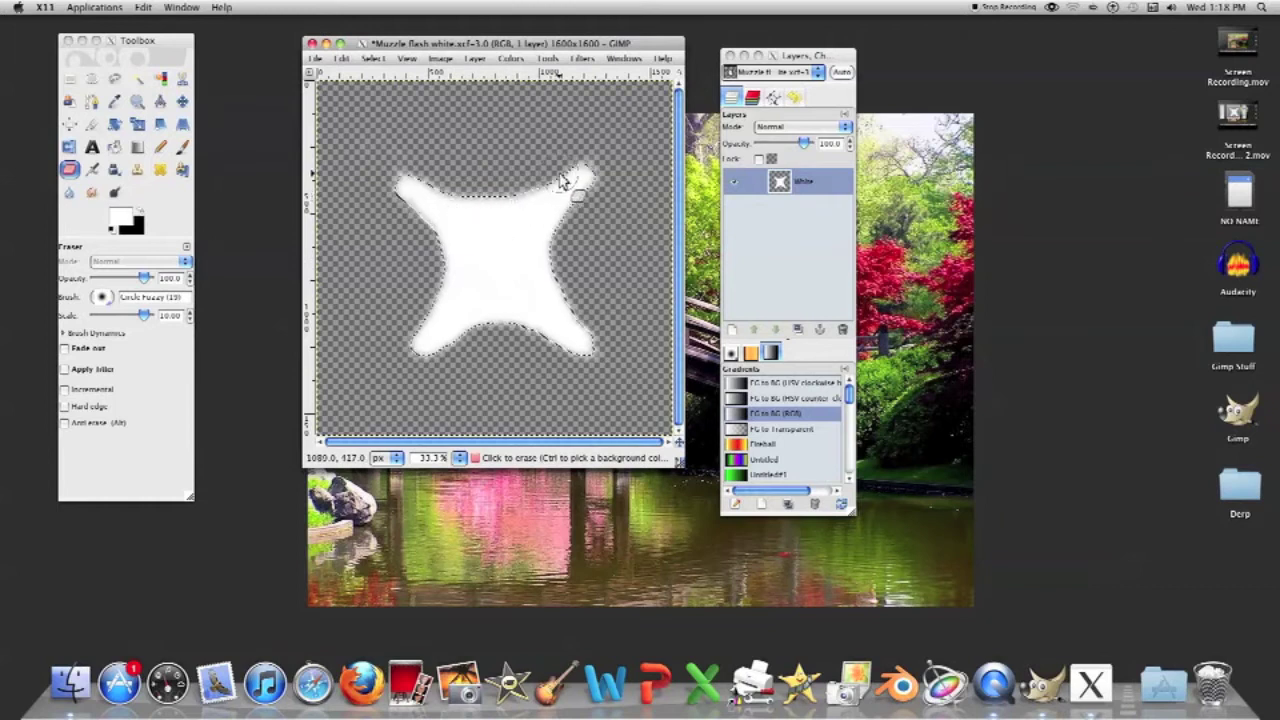
Invert the selection so it covers the transparent surroundings
ctrl+scroll(514, 171, up, 10)
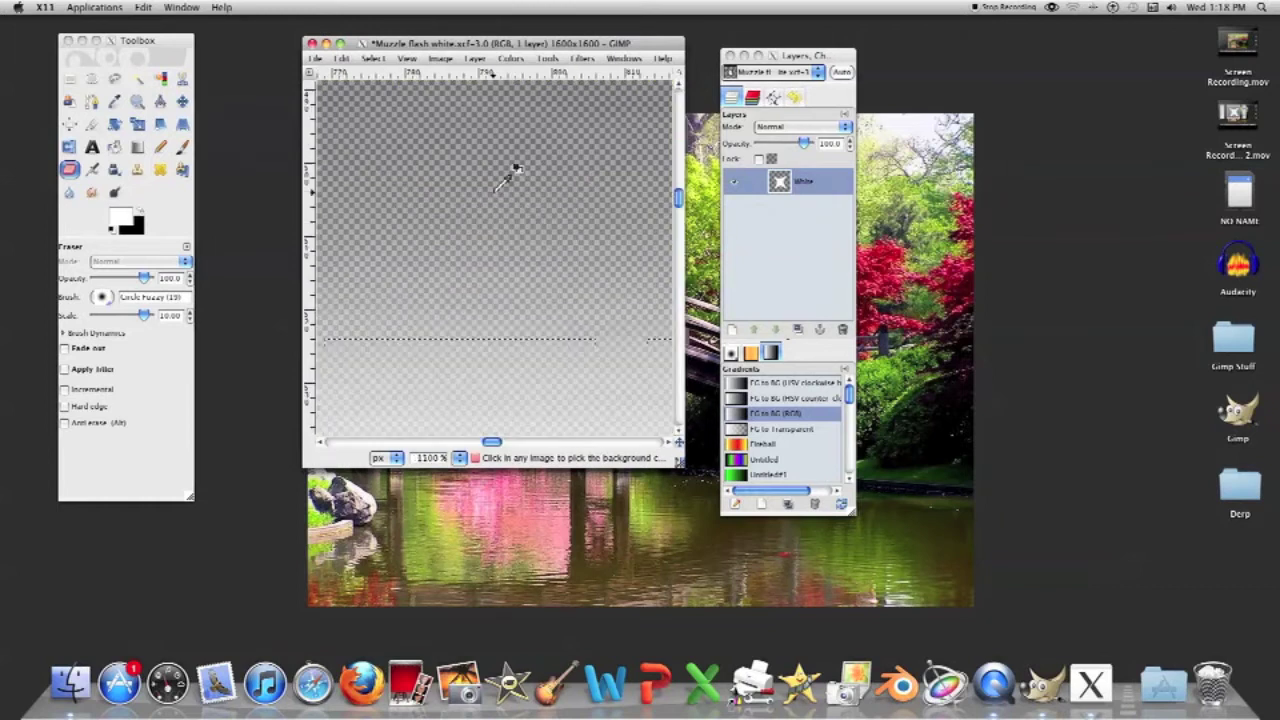
ctrl+scroll(514, 170, down, 4)
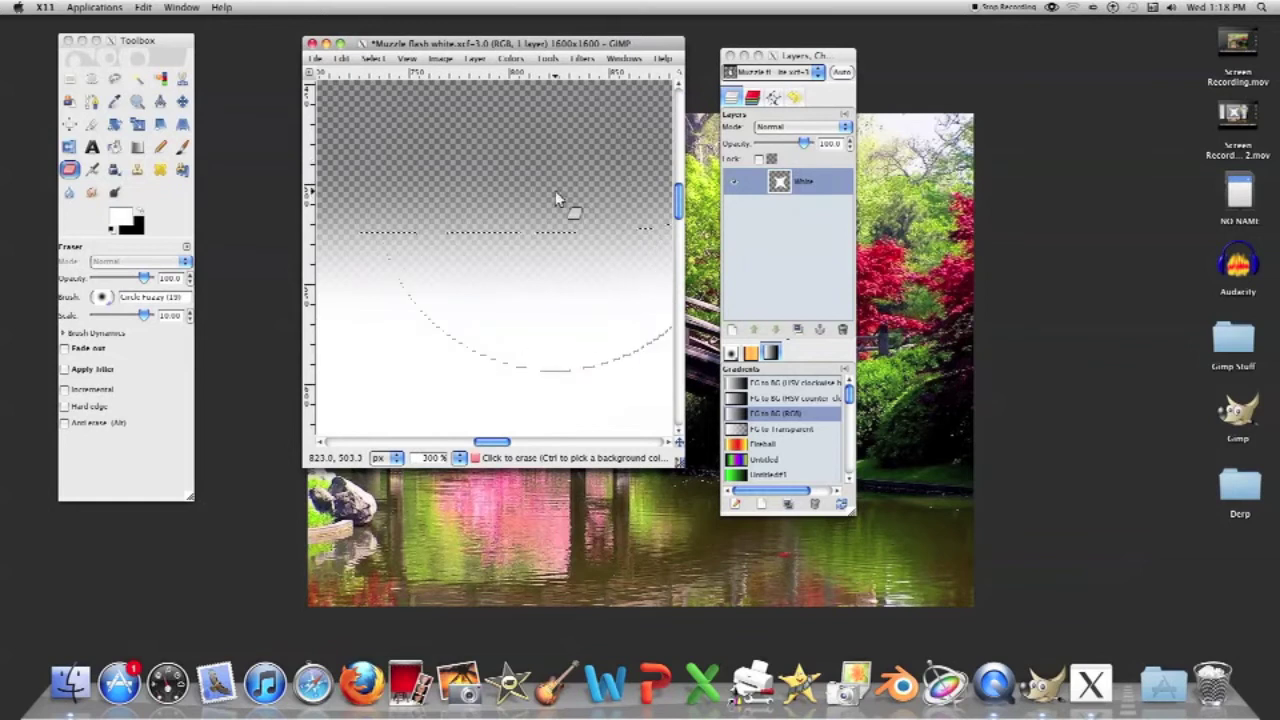
ctrl+scroll(571, 195, down, 7)
ctrl+scroll(579, 167, up, 2)
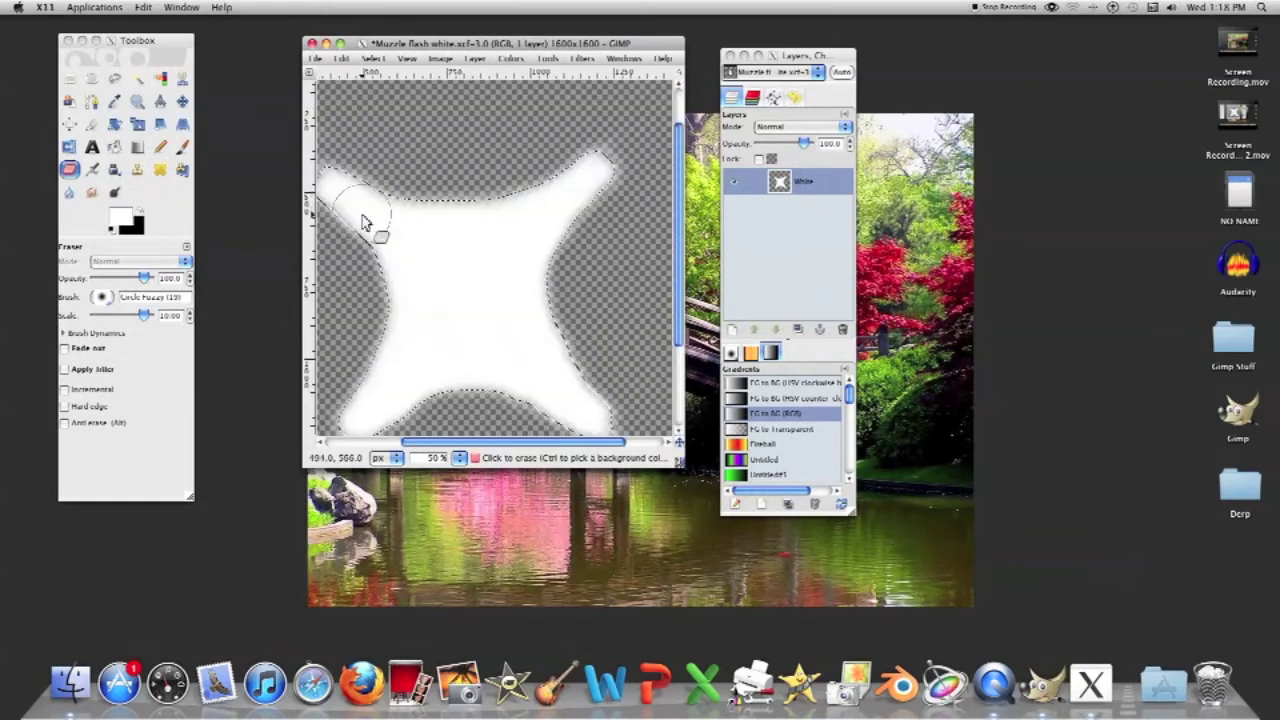
click(372, 59)
click(443, 102)
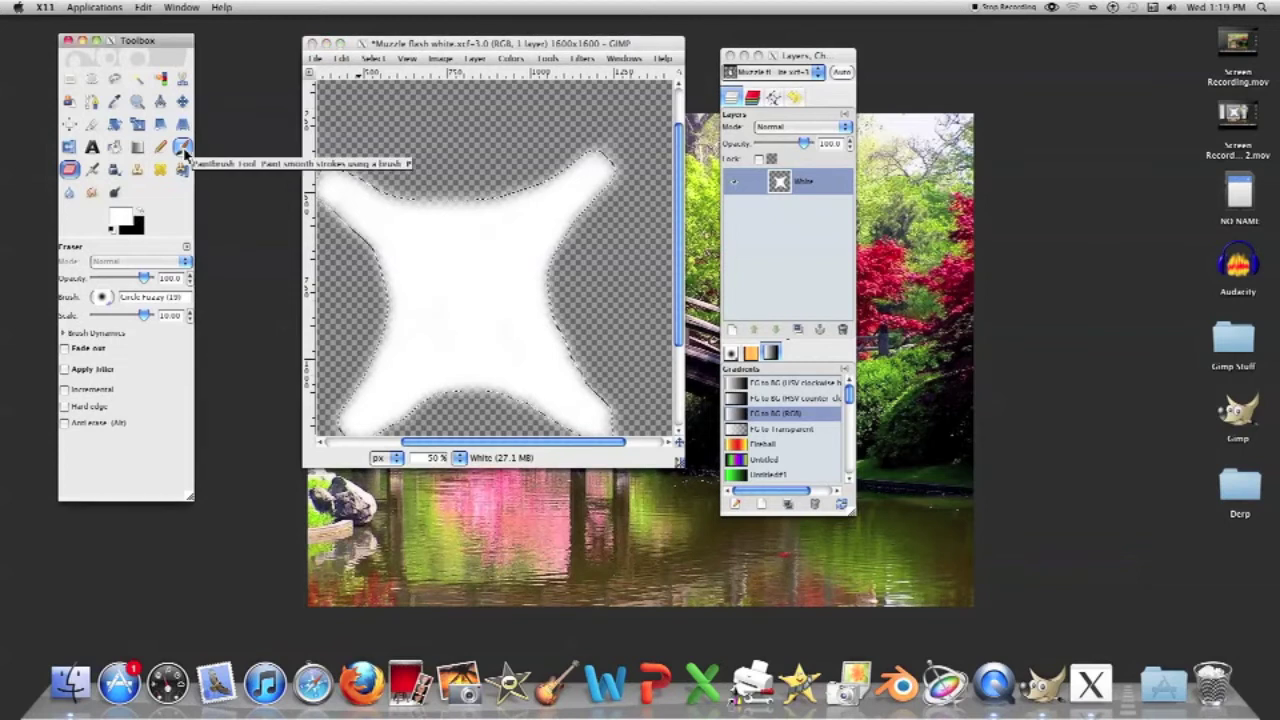
Drag the foreground colour's Blue slider down to about 87 for a pale yellow
double_click(115, 219)
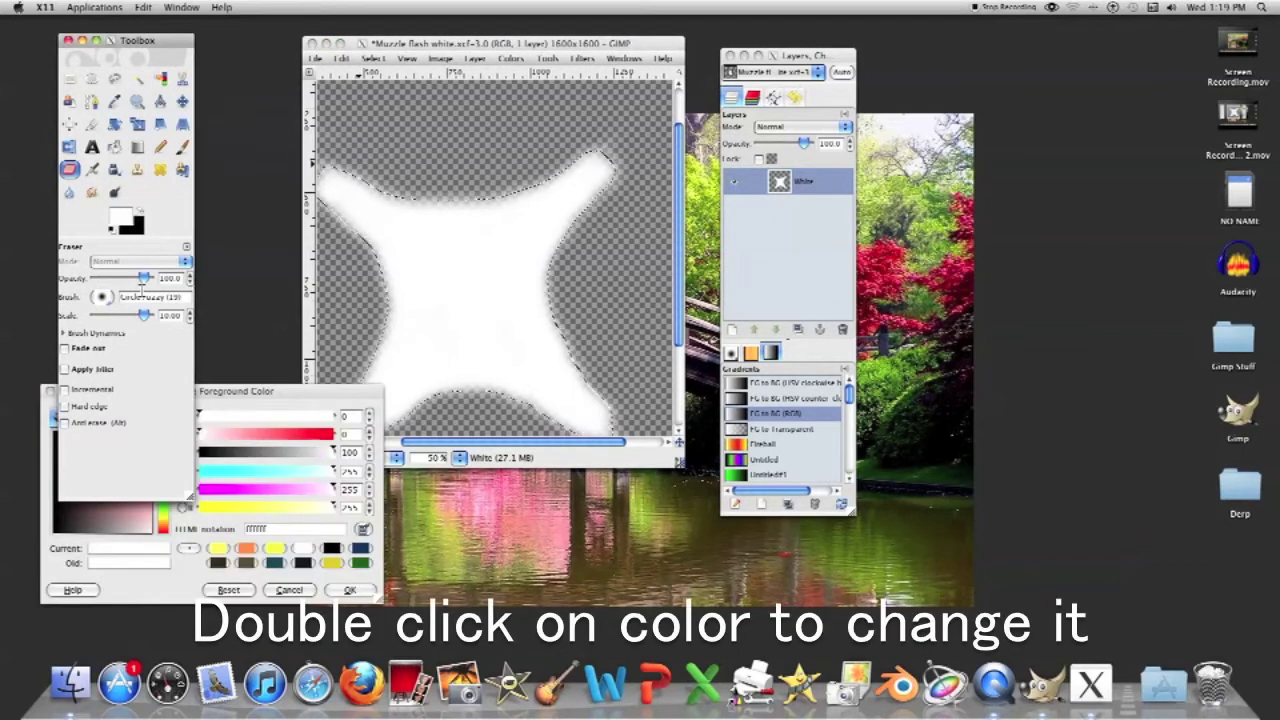
click(258, 402)
drag(307, 505, 267, 508)
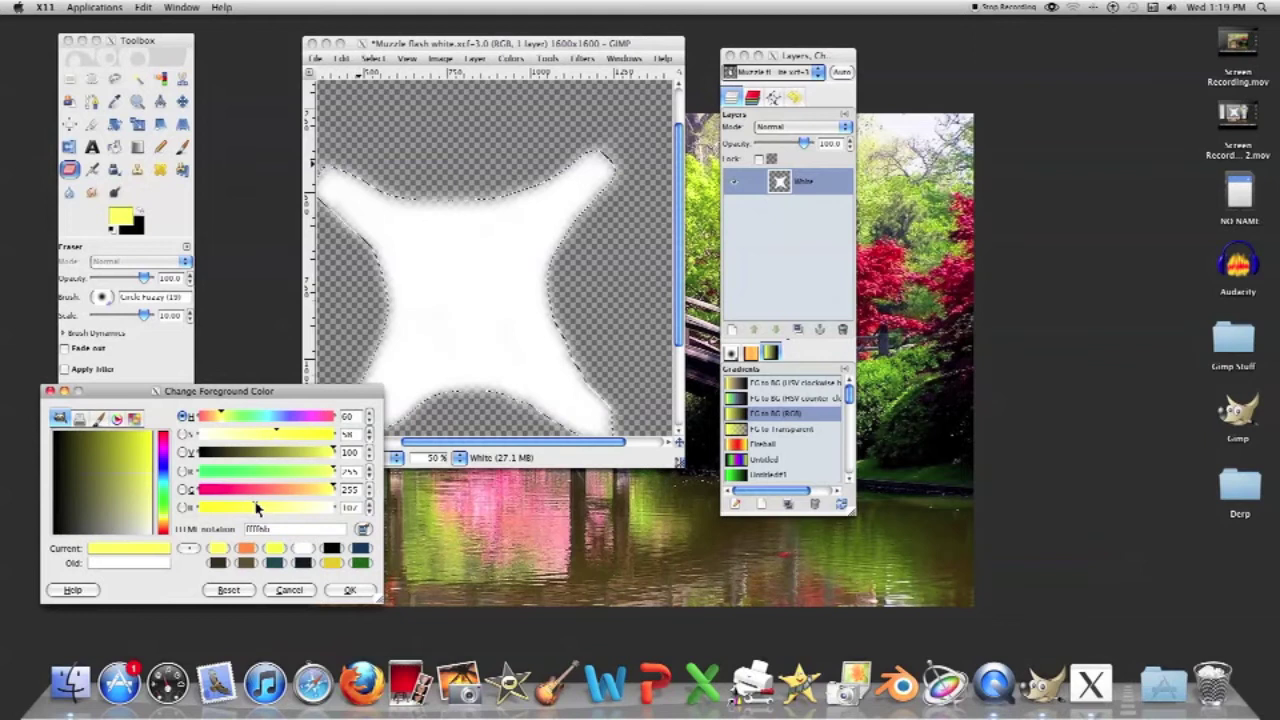
drag(256, 508, 243, 508)
Confirm the pale yellow and restore the upper-left arm, softening its tip
click(348, 591)
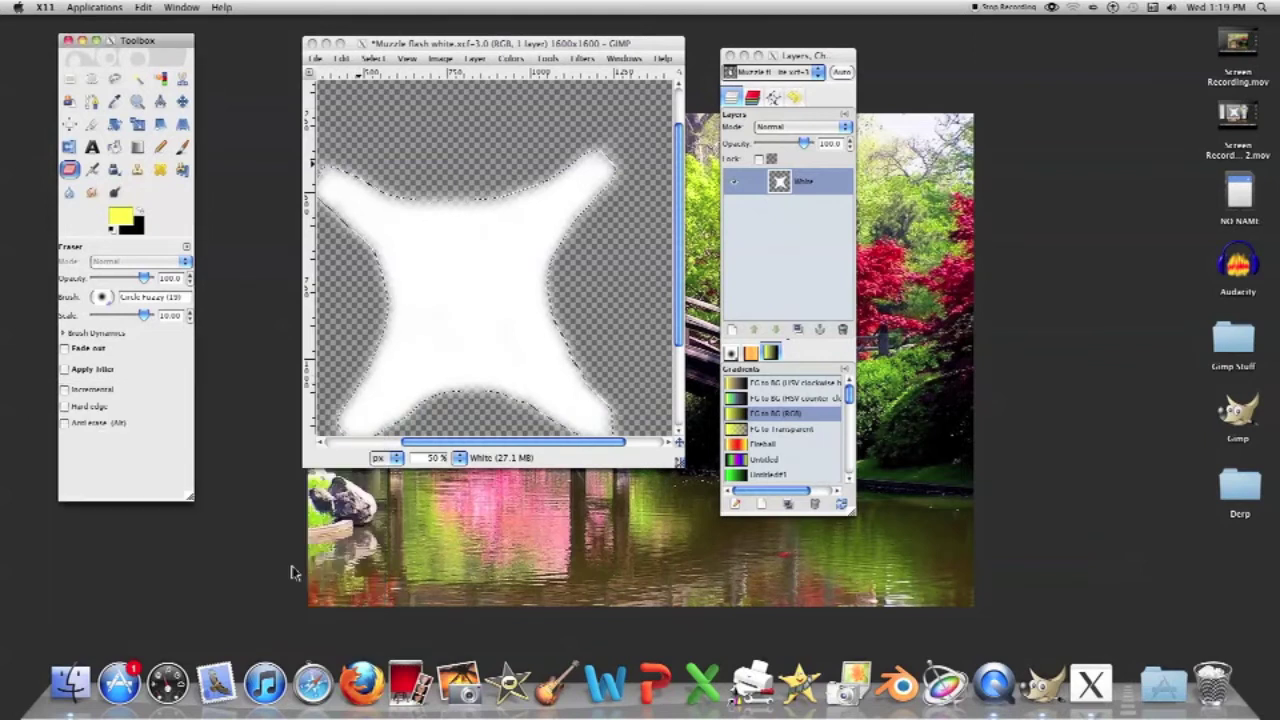
key(ctrl+z)
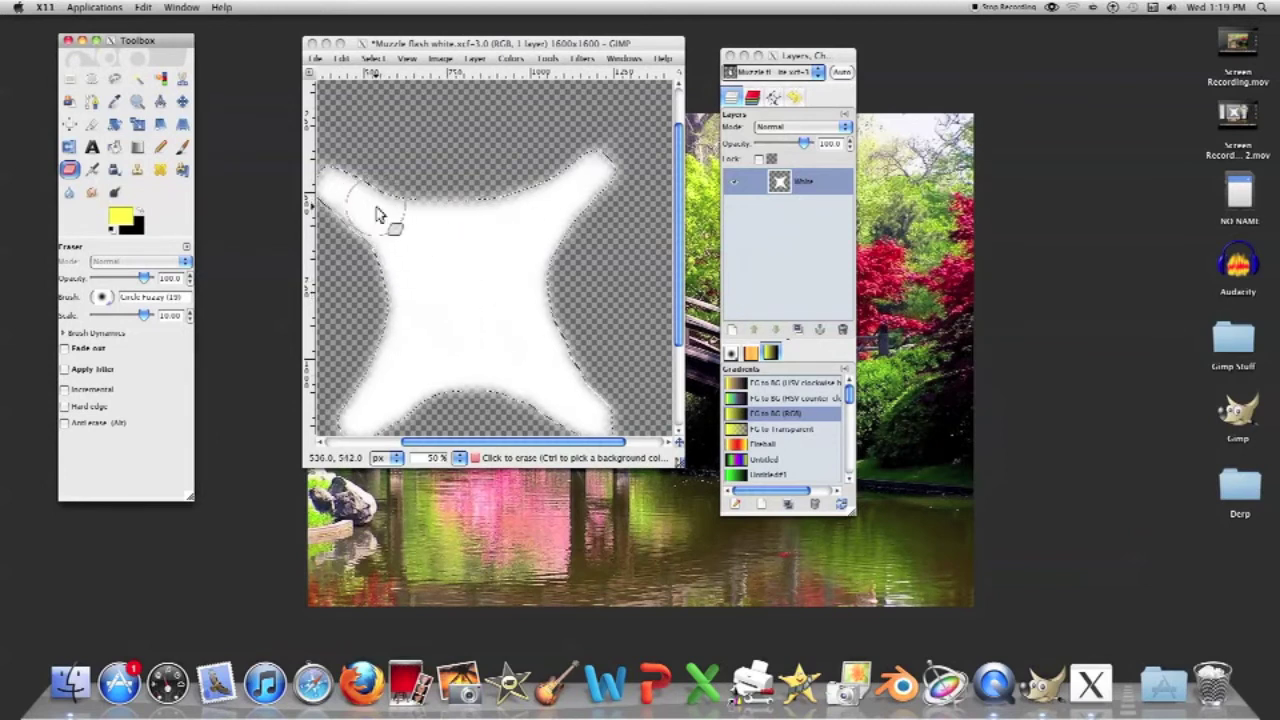
key(ctrl+z)
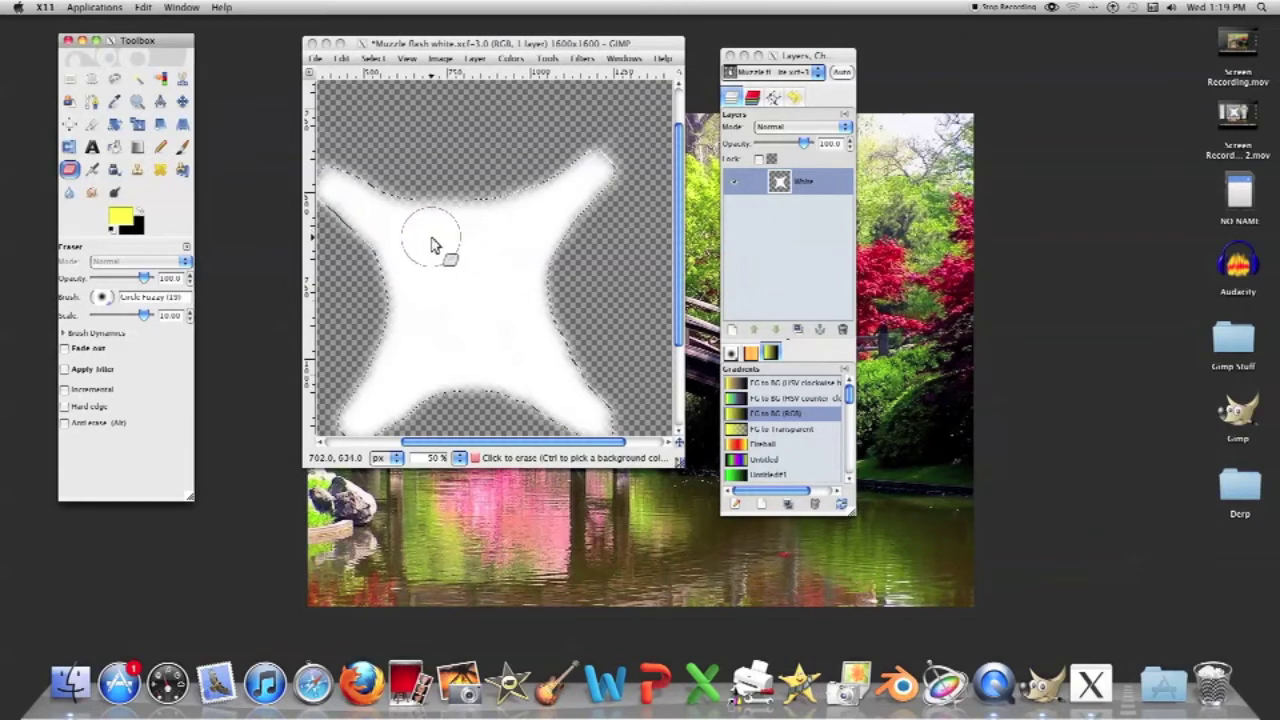
drag(357, 206, 355, 200)
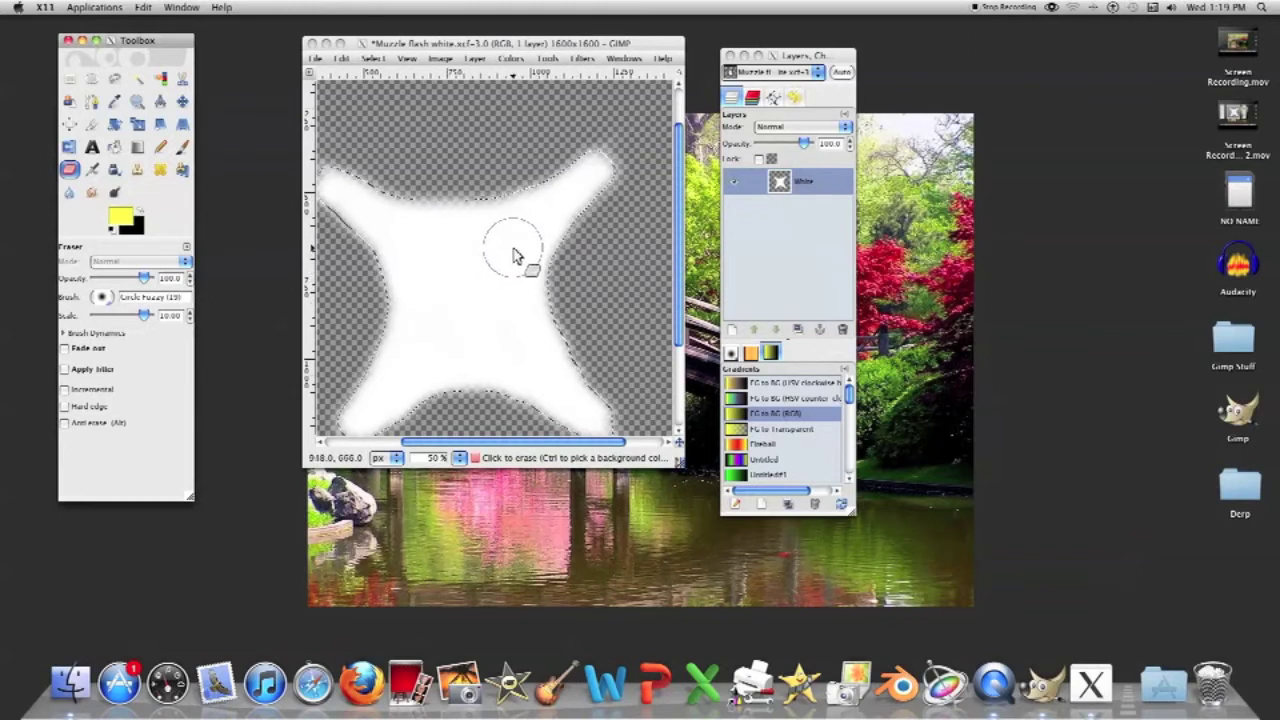
Switch back to the soft Paintbrush on the star image
scroll(500, 234, left, 3)
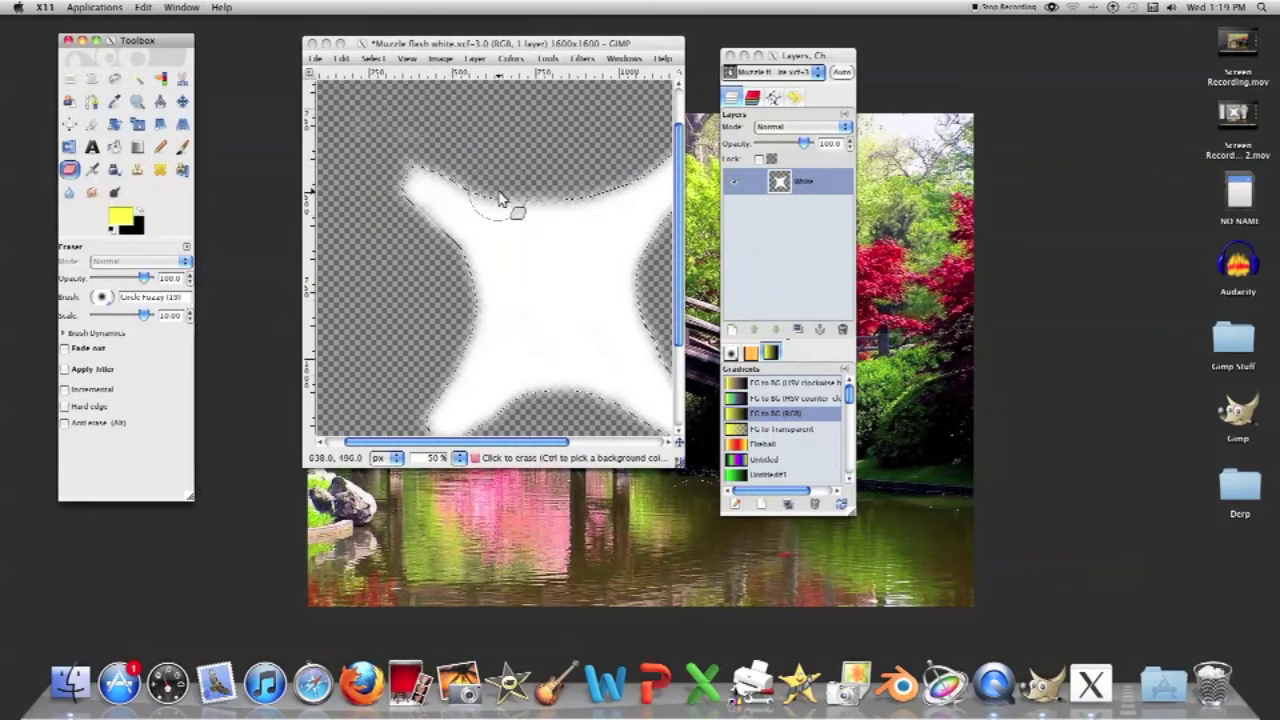
click(551, 228)
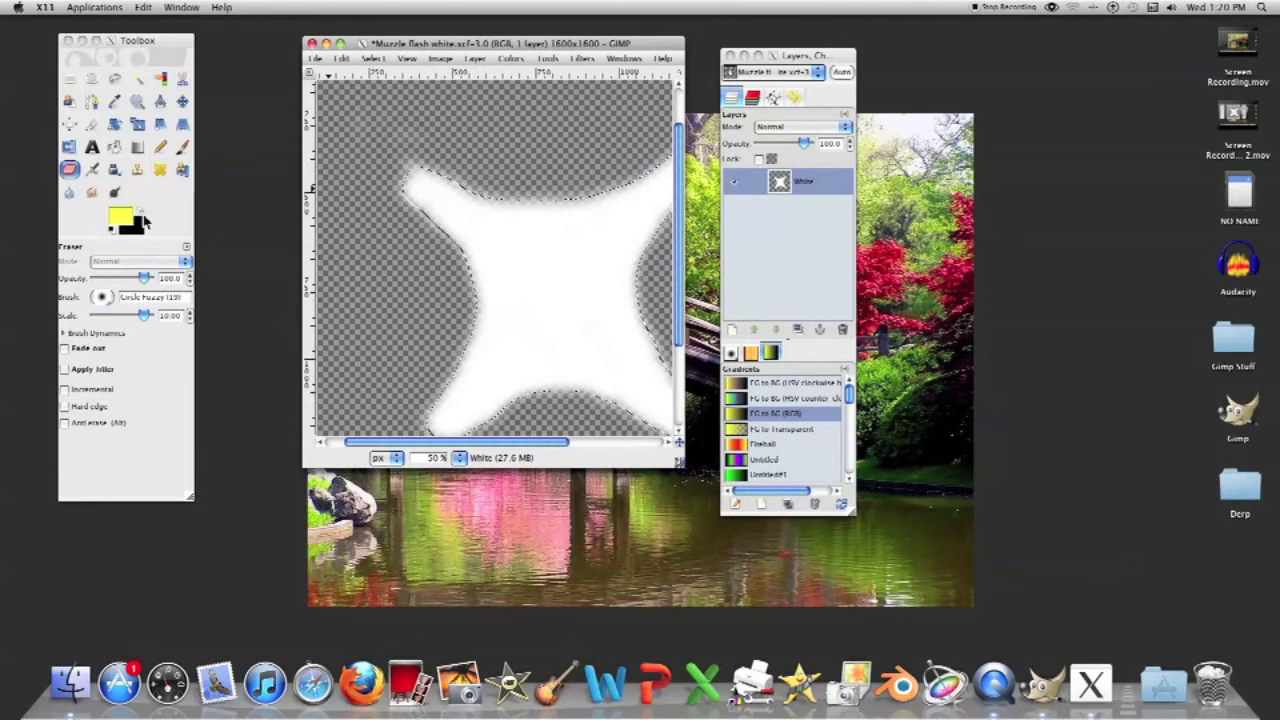
click(183, 147)
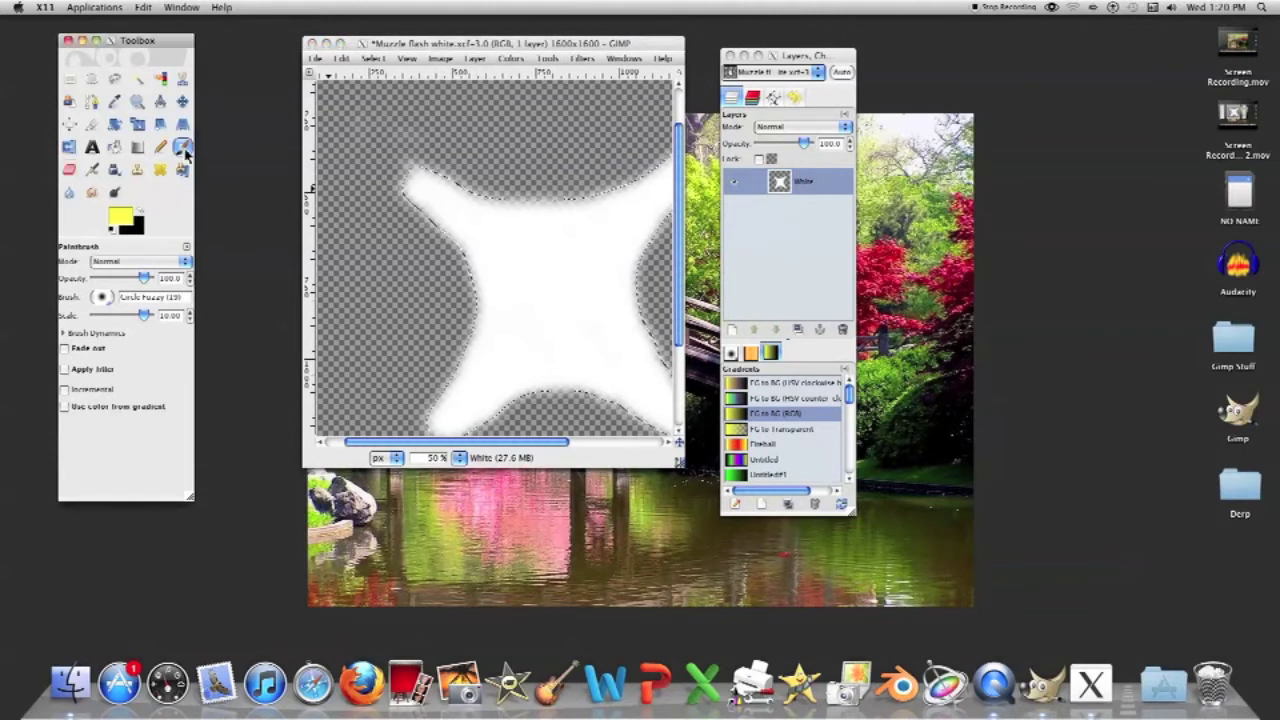
Paint soft white along the arms' inner curves, then pick the yellow edge colour as foreground
click(545, 221)
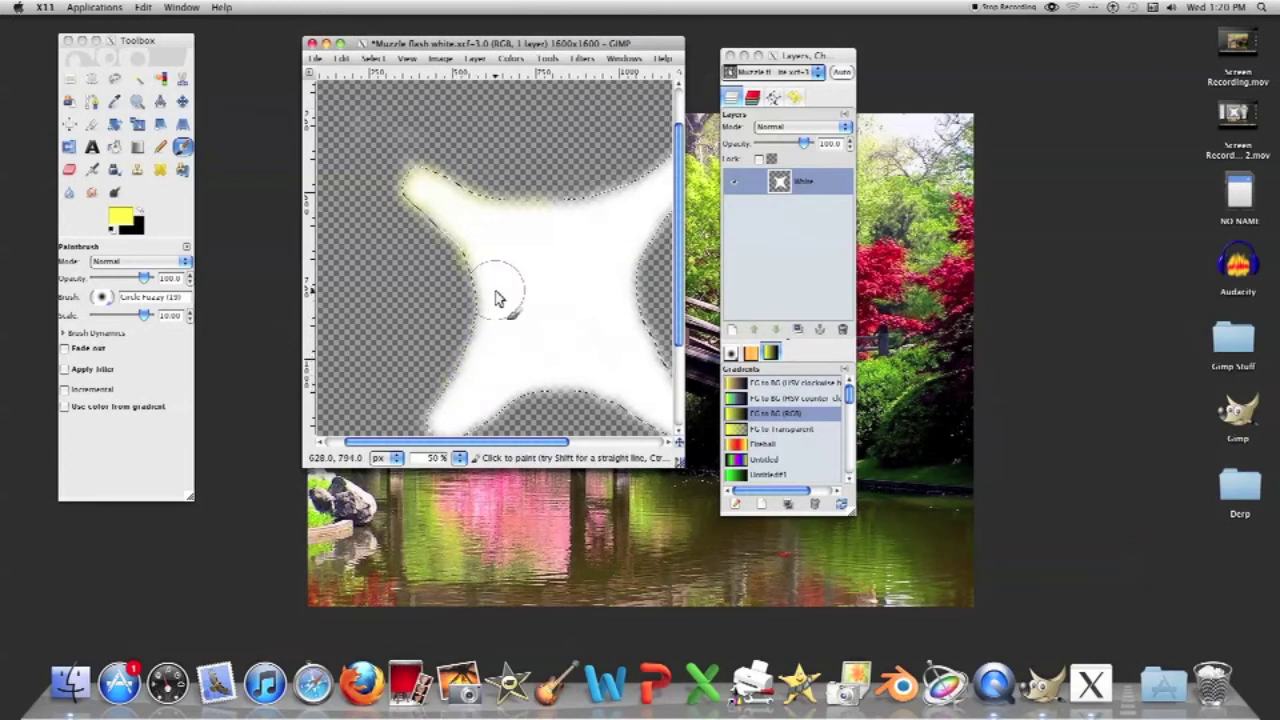
scroll(480, 298, down, 5)
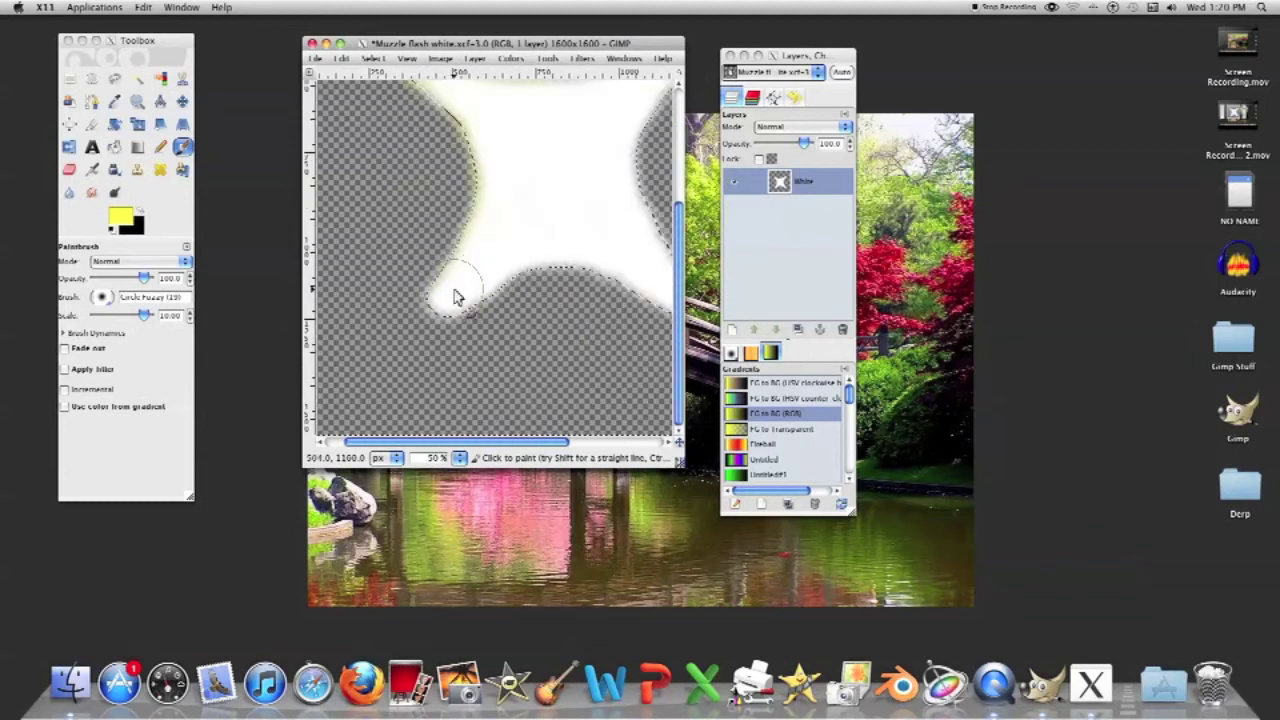
scroll(580, 230, up, 5)
scroll(528, 180, right, 3)
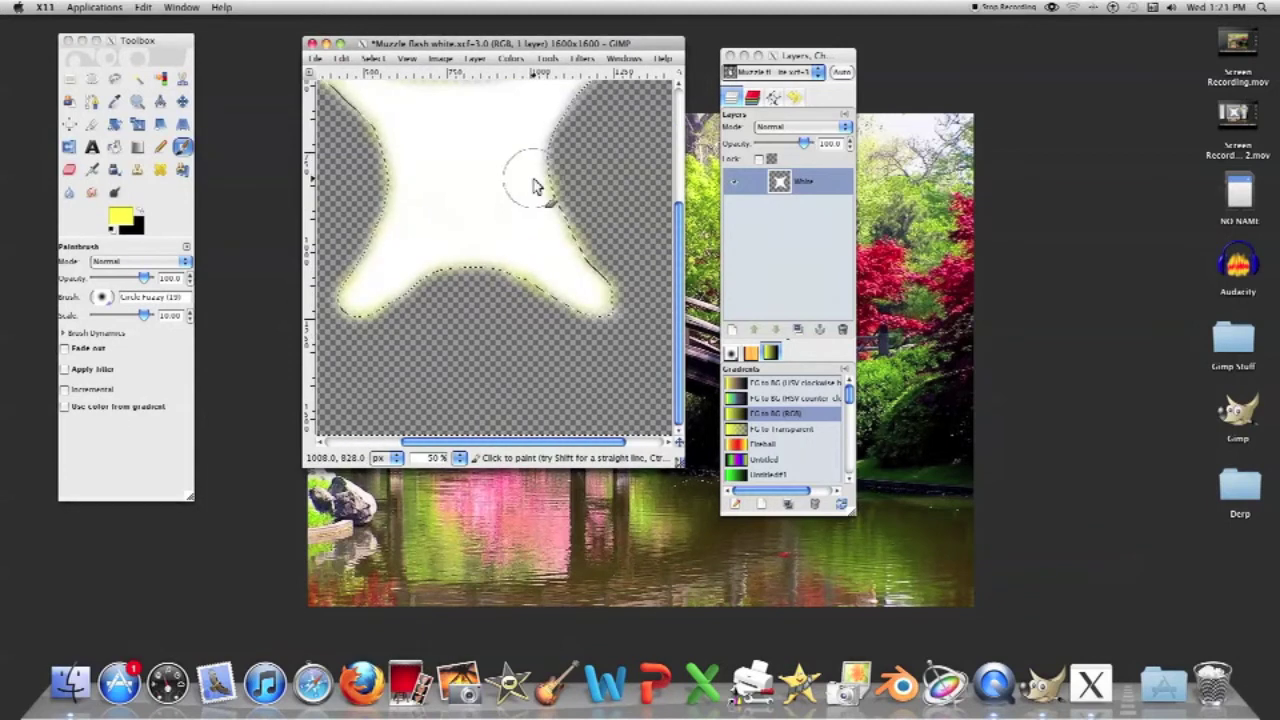
scroll(510, 185, up, 1)
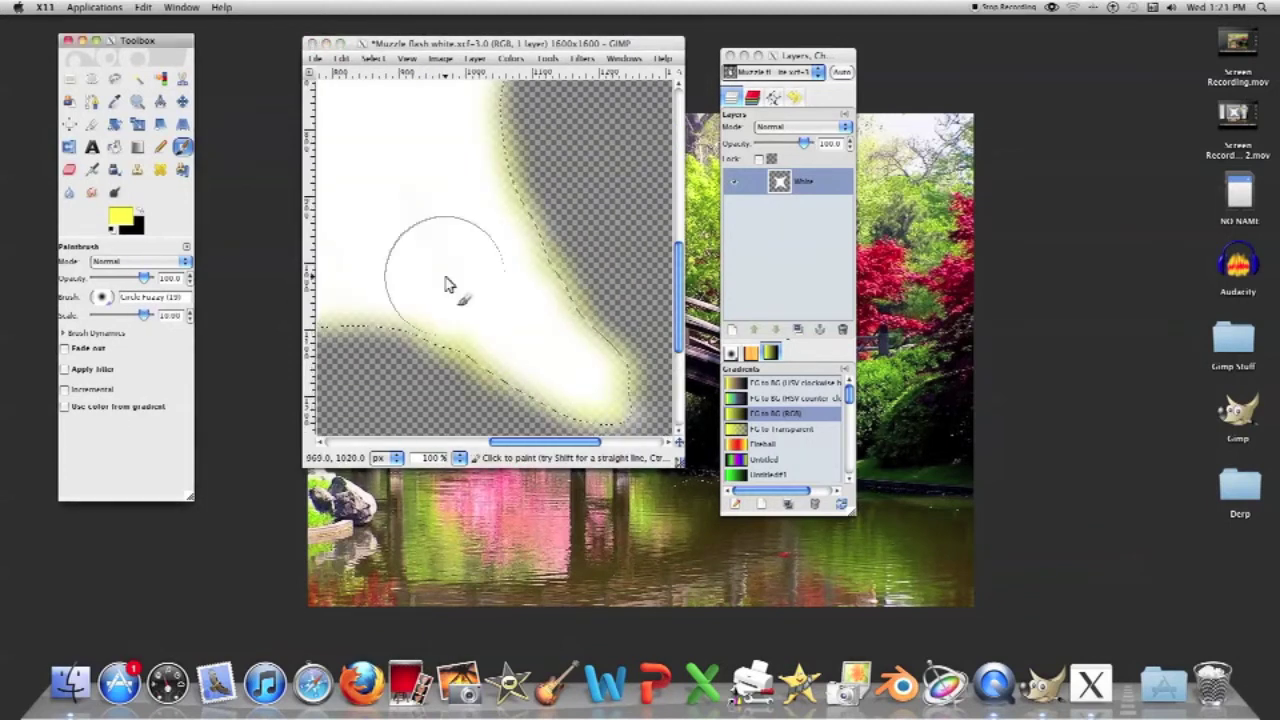
scroll(449, 286, down, 2)
scroll(557, 157, right, 5)
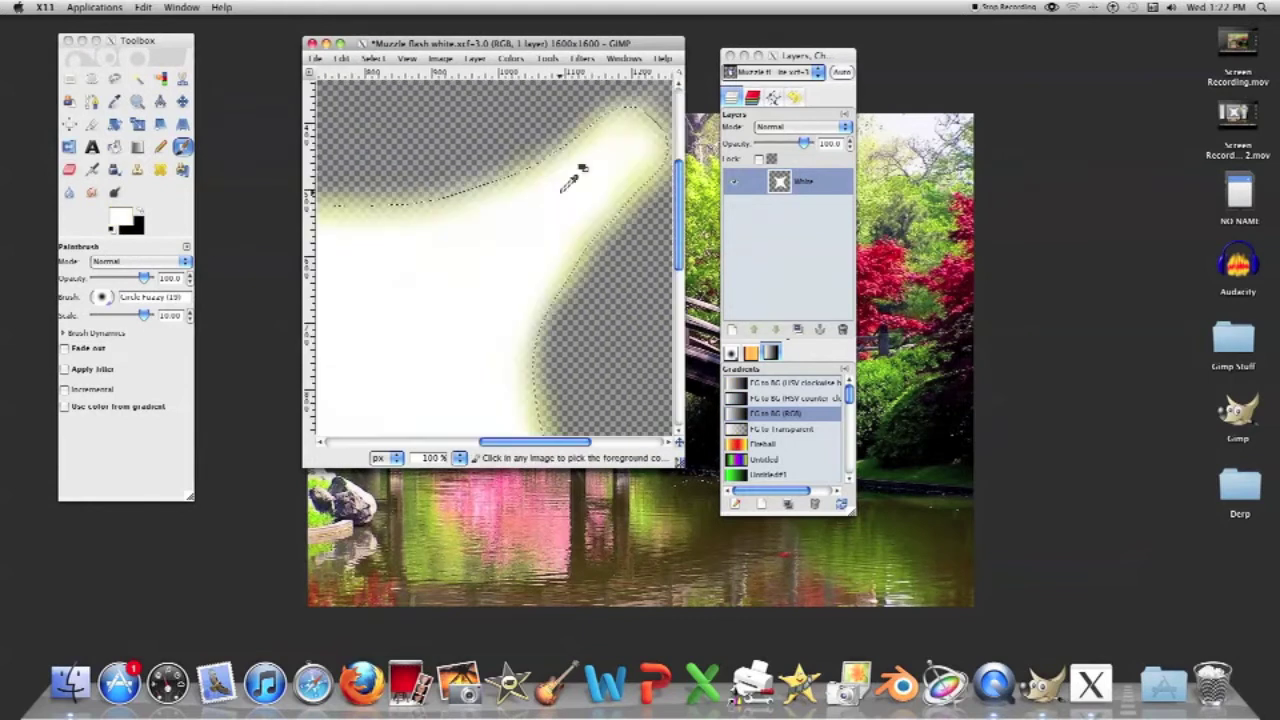
ctrl+click(529, 223)
key(shift+ctrl+j)
scroll(491, 306, up, 1)
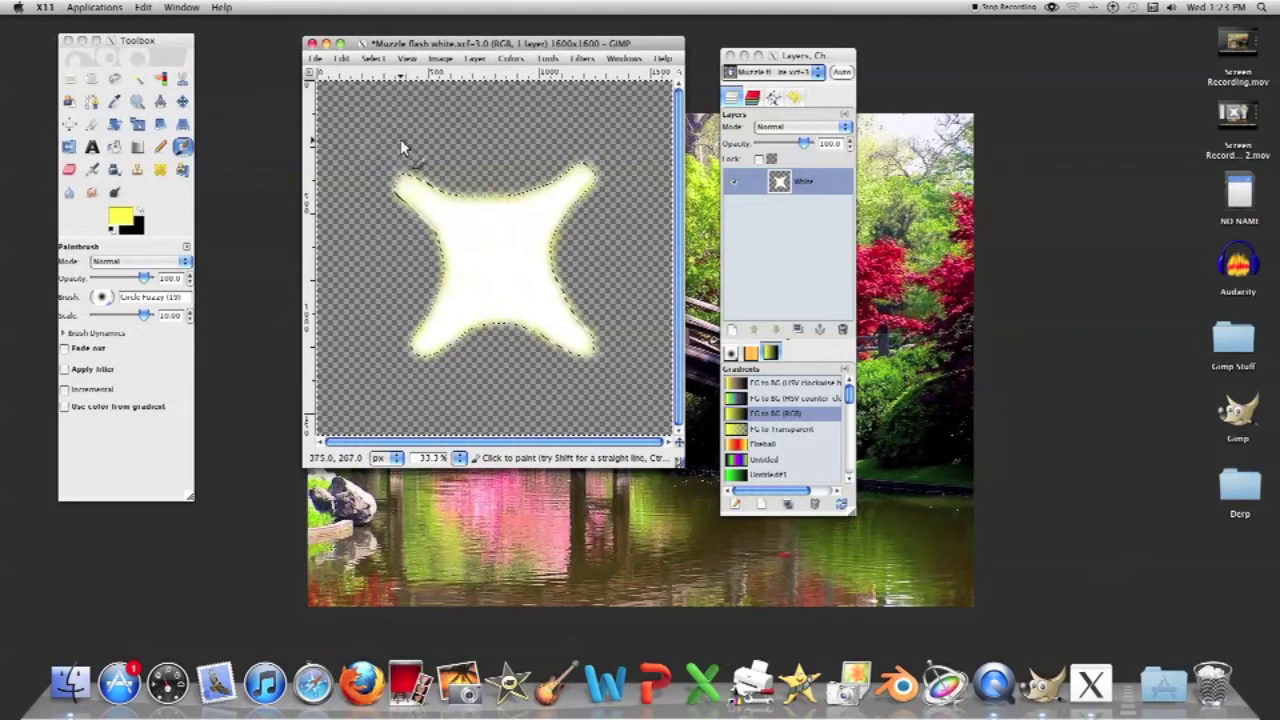
Clear the selection around the star, then undo to restore the star selection
click(372, 59)
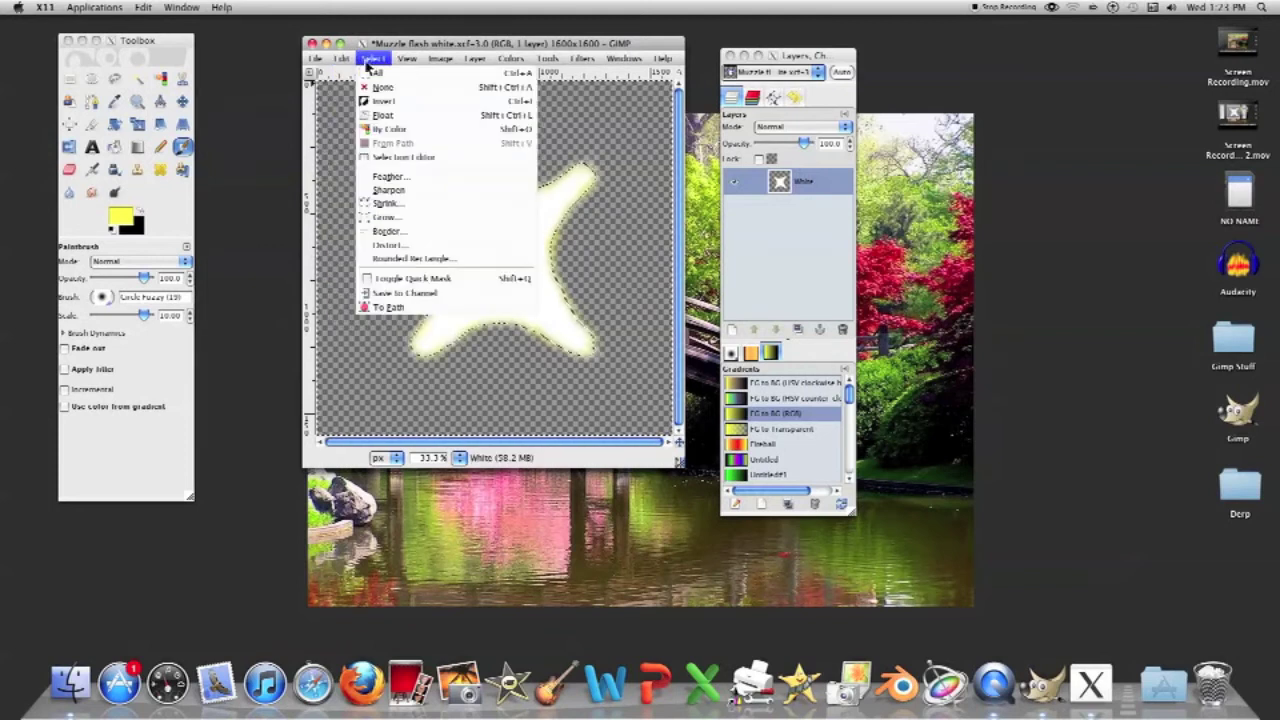
click(384, 87)
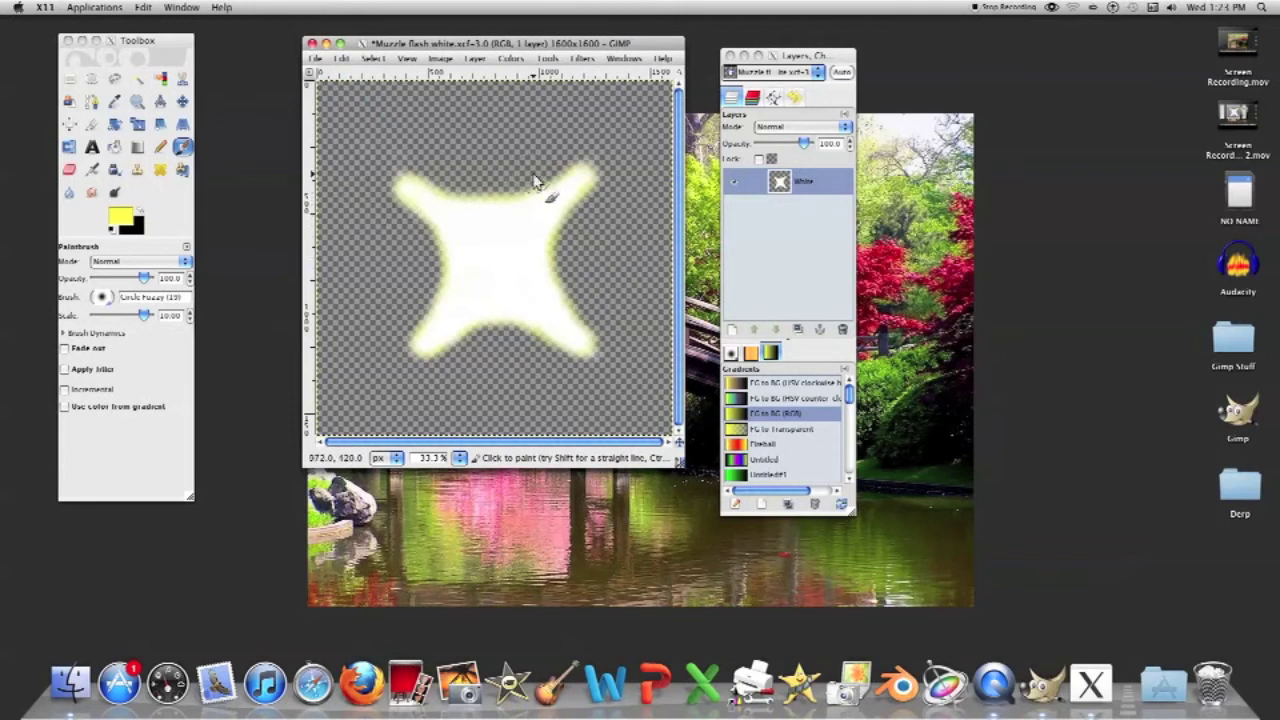
click(372, 59)
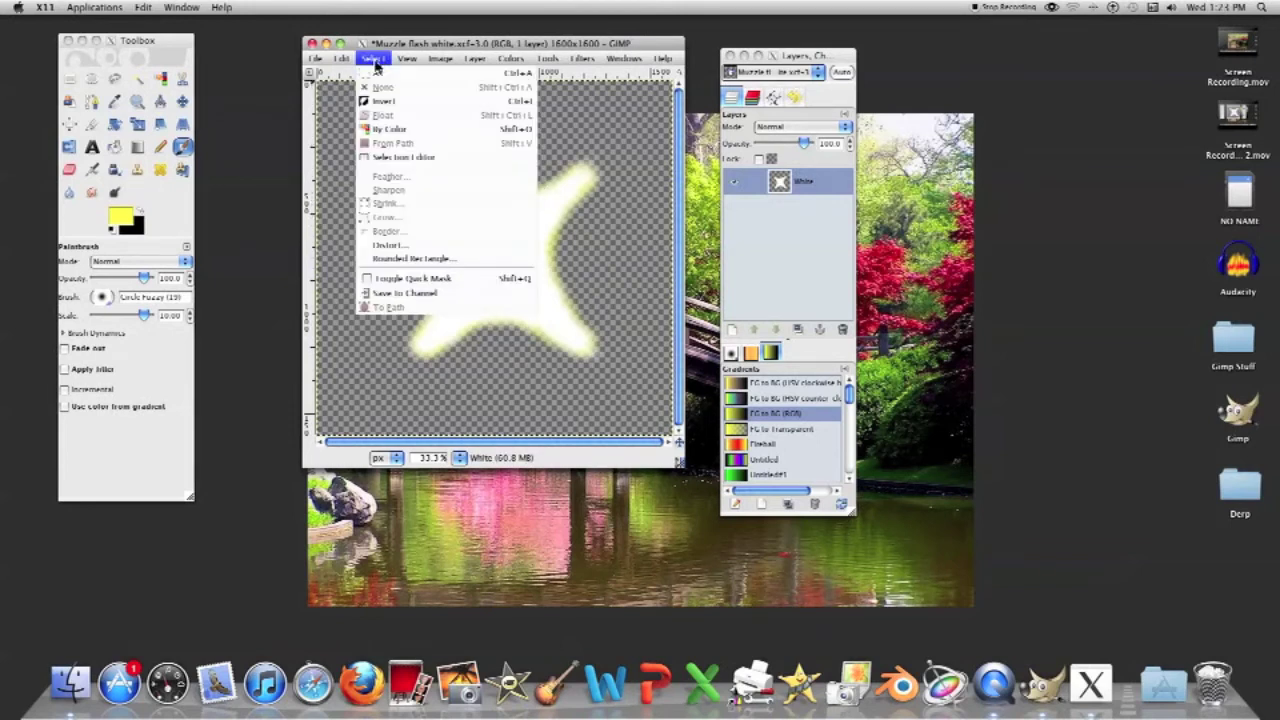
click(372, 59)
click(372, 59)
mouse_move(341, 58)
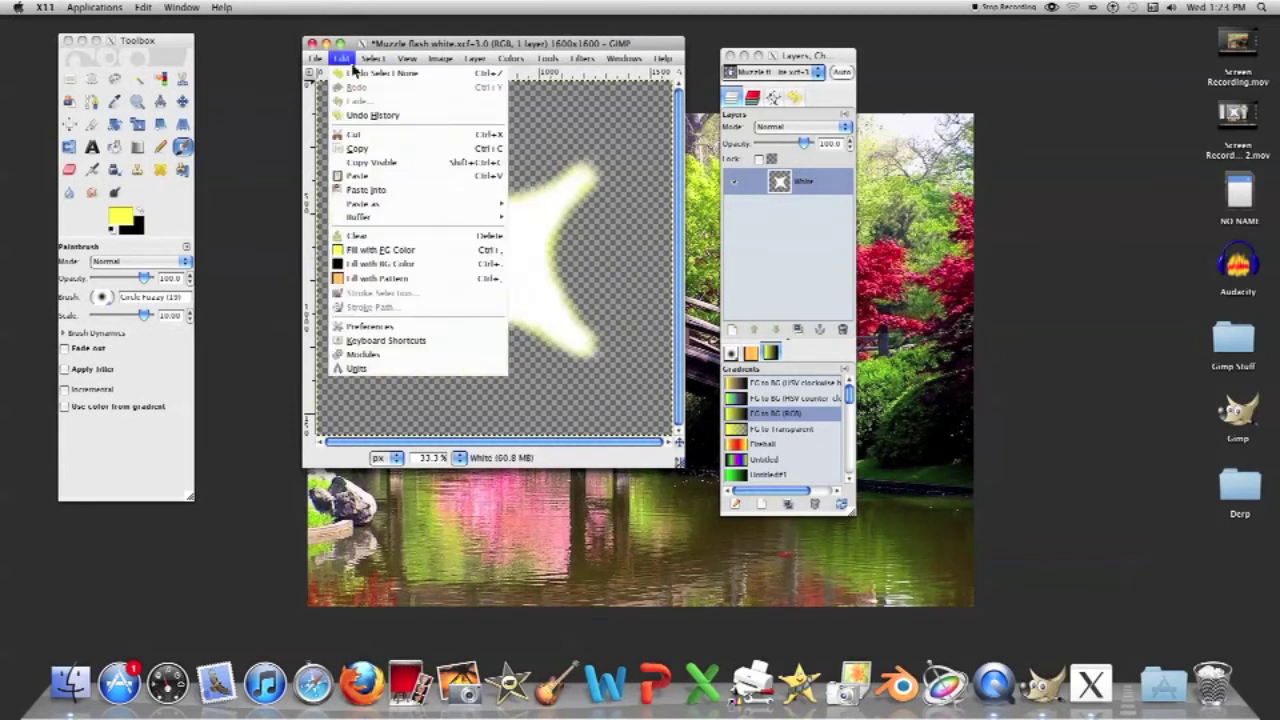
click(368, 77)
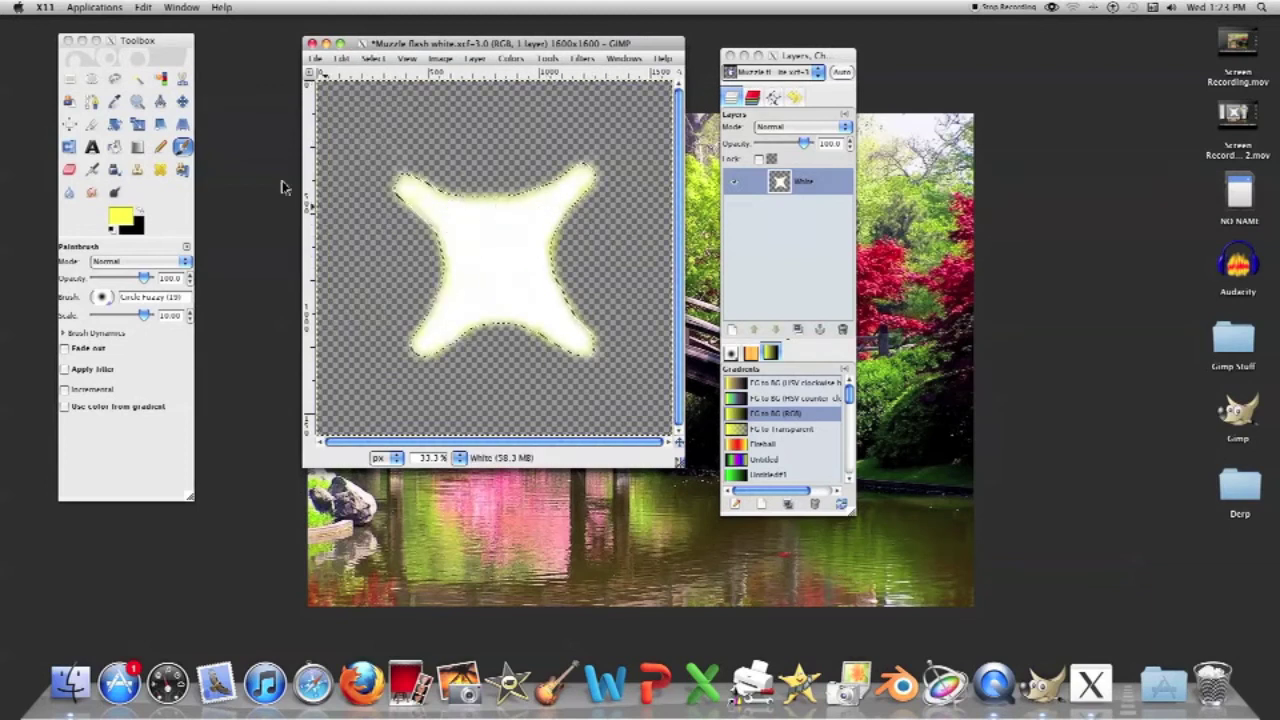
Shrink the star selection by 7 pixels and sharpen it
click(372, 59)
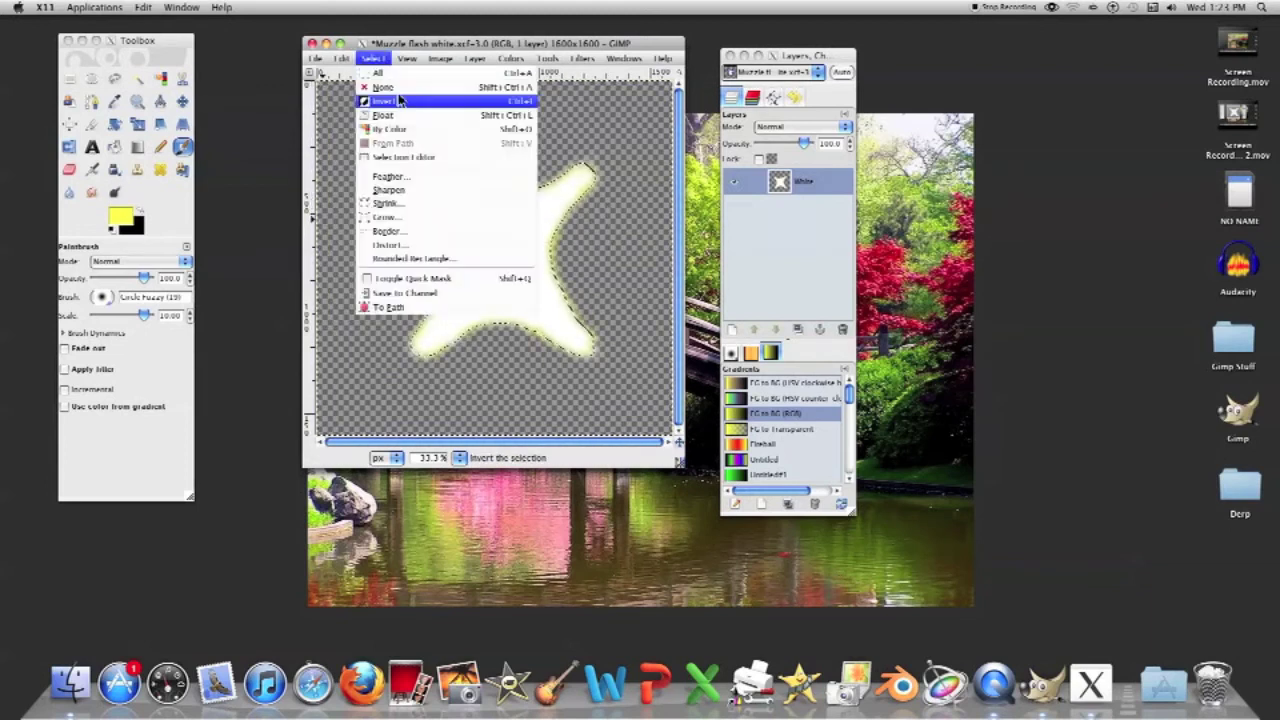
click(449, 203)
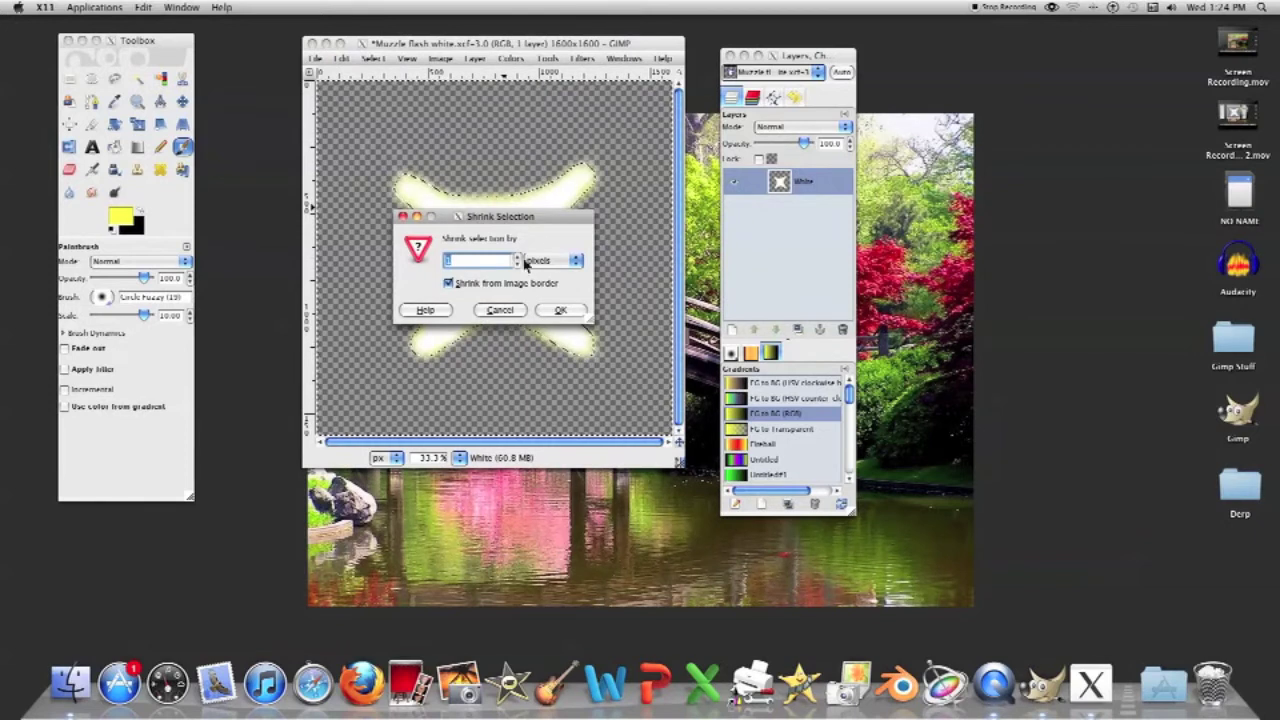
text(5)
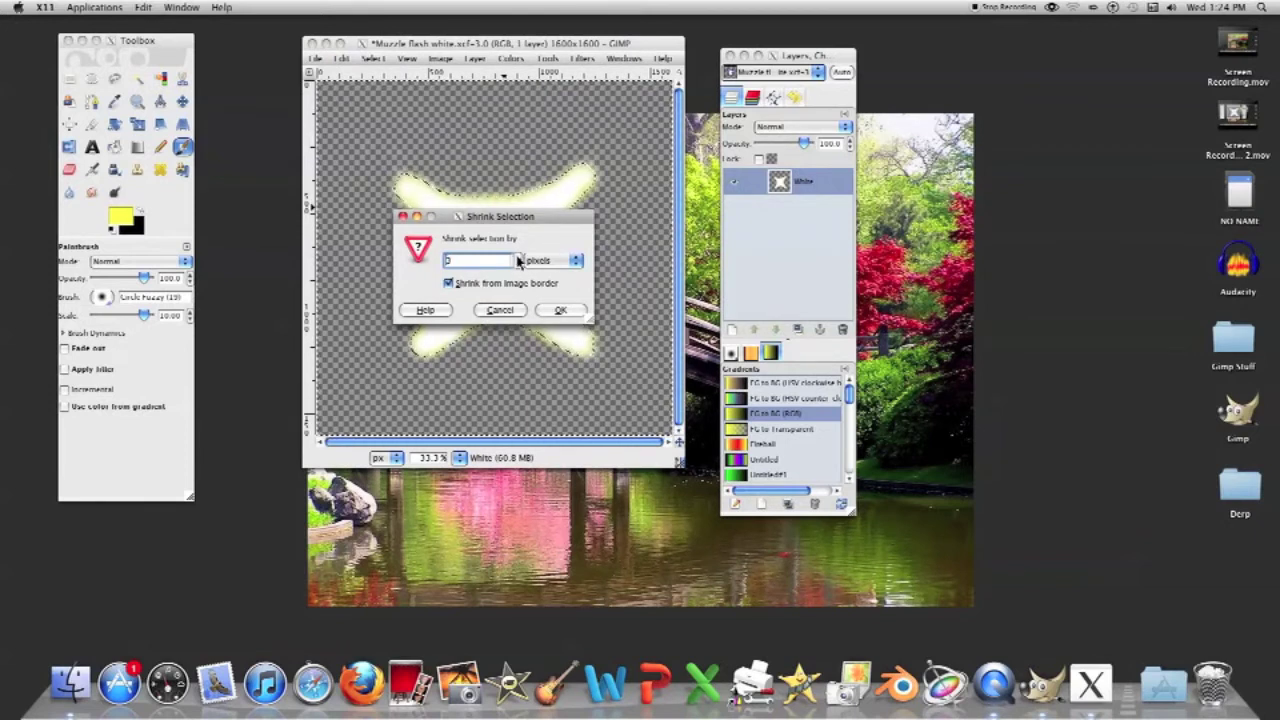
click(517, 256)
click(517, 256)
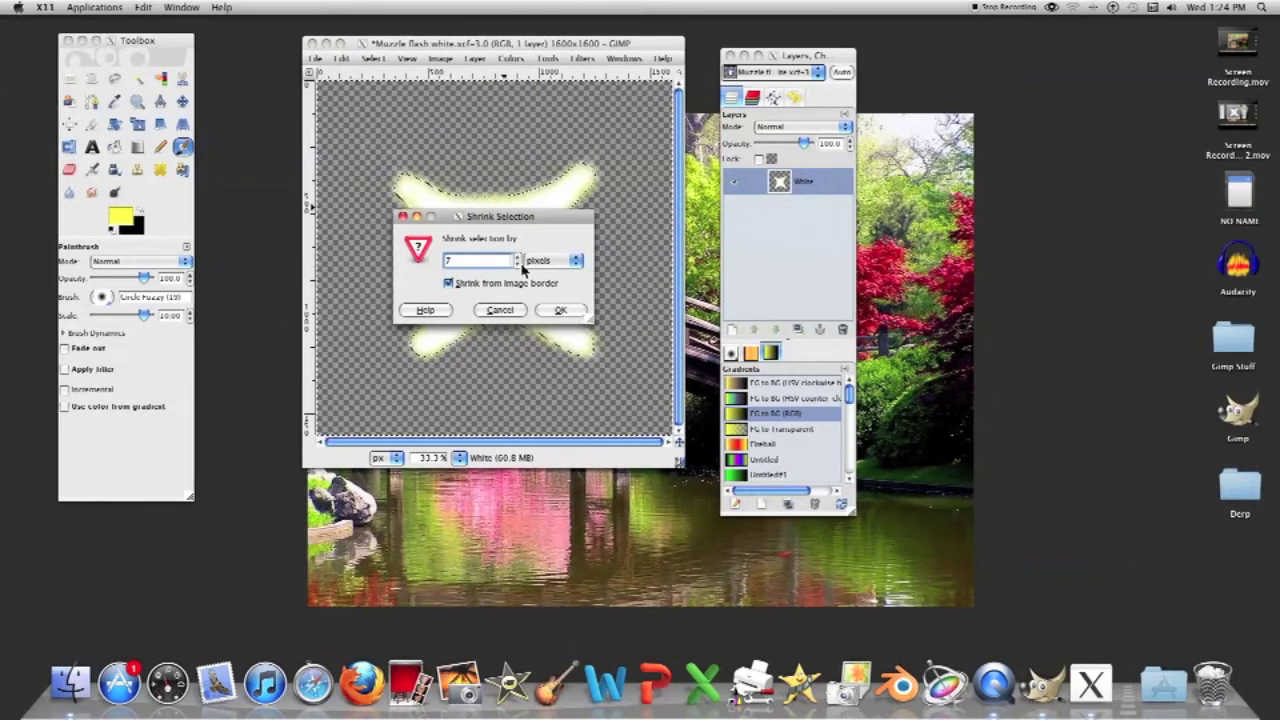
click(560, 310)
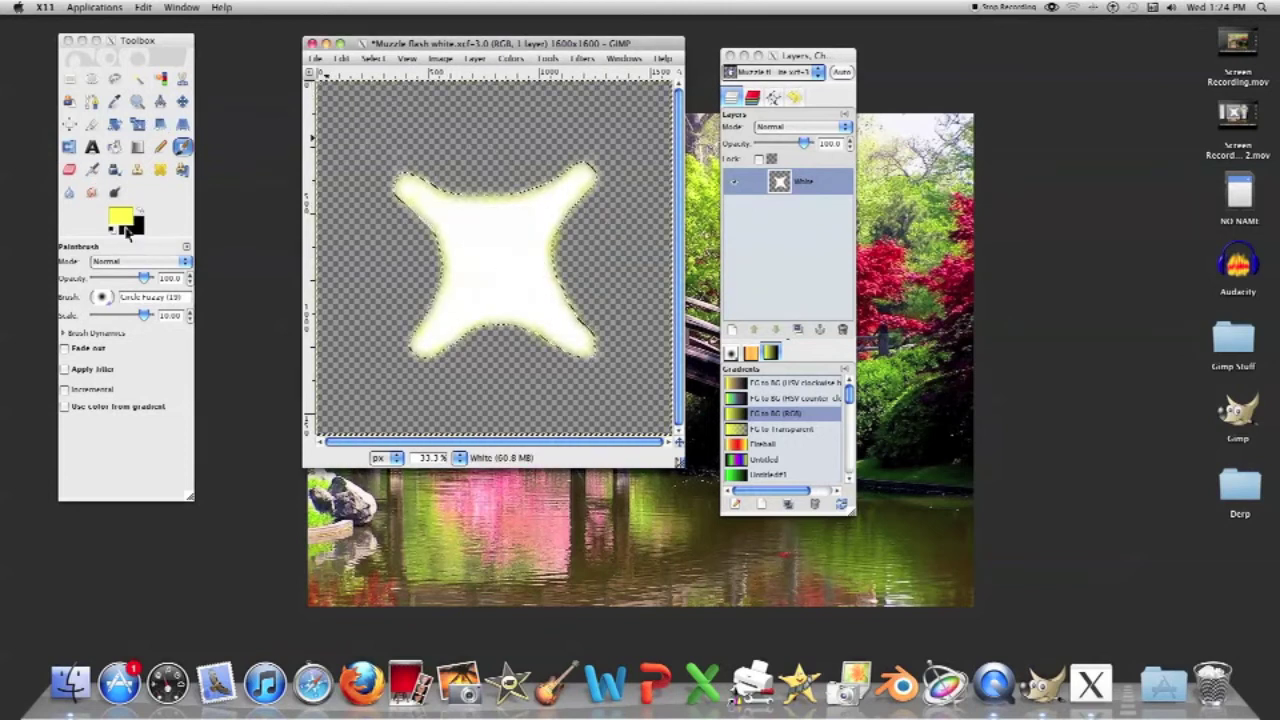
click(372, 58)
click(423, 194)
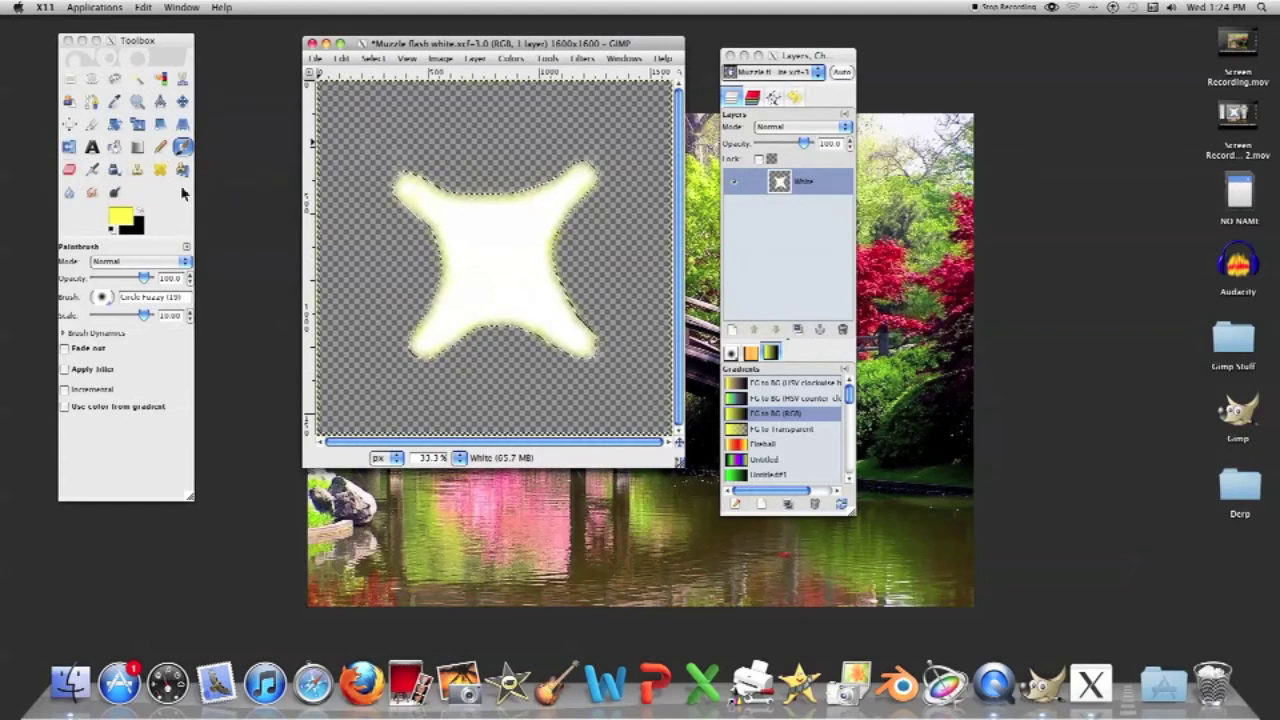
Set the foreground colour to a slightly desaturated orange (about ffb04c)
click(127, 215)
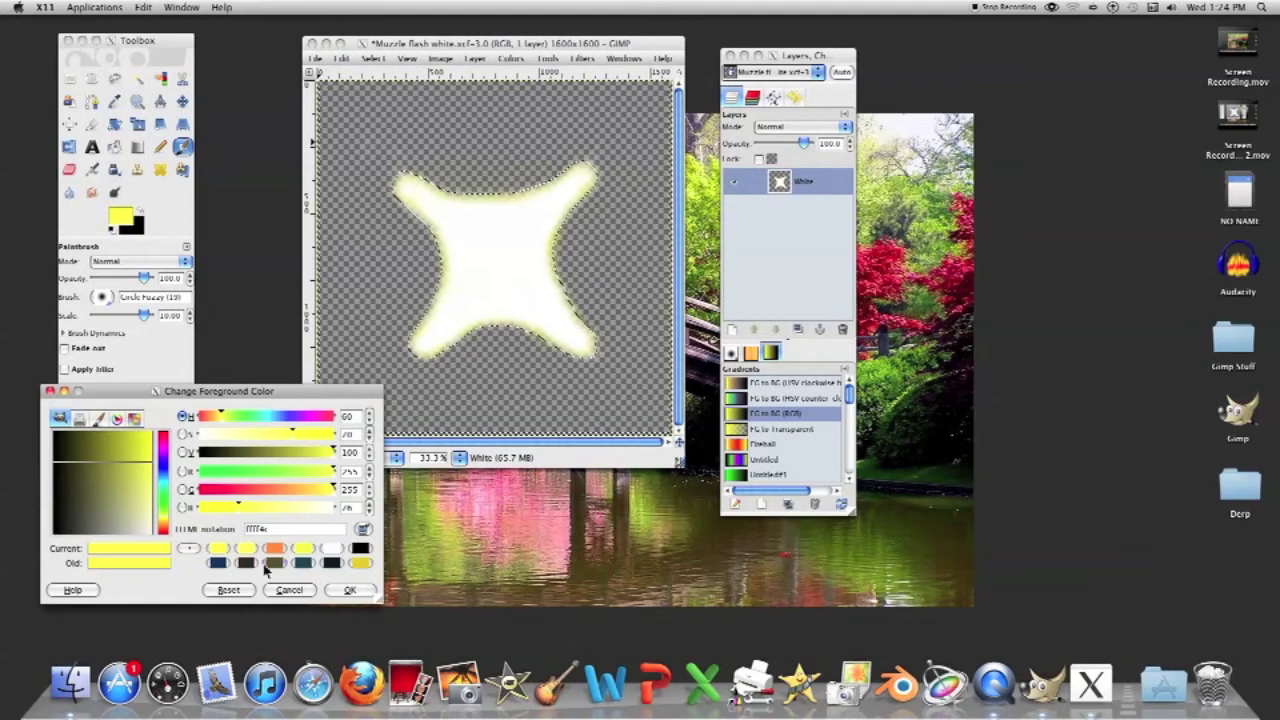
drag(335, 489, 268, 489)
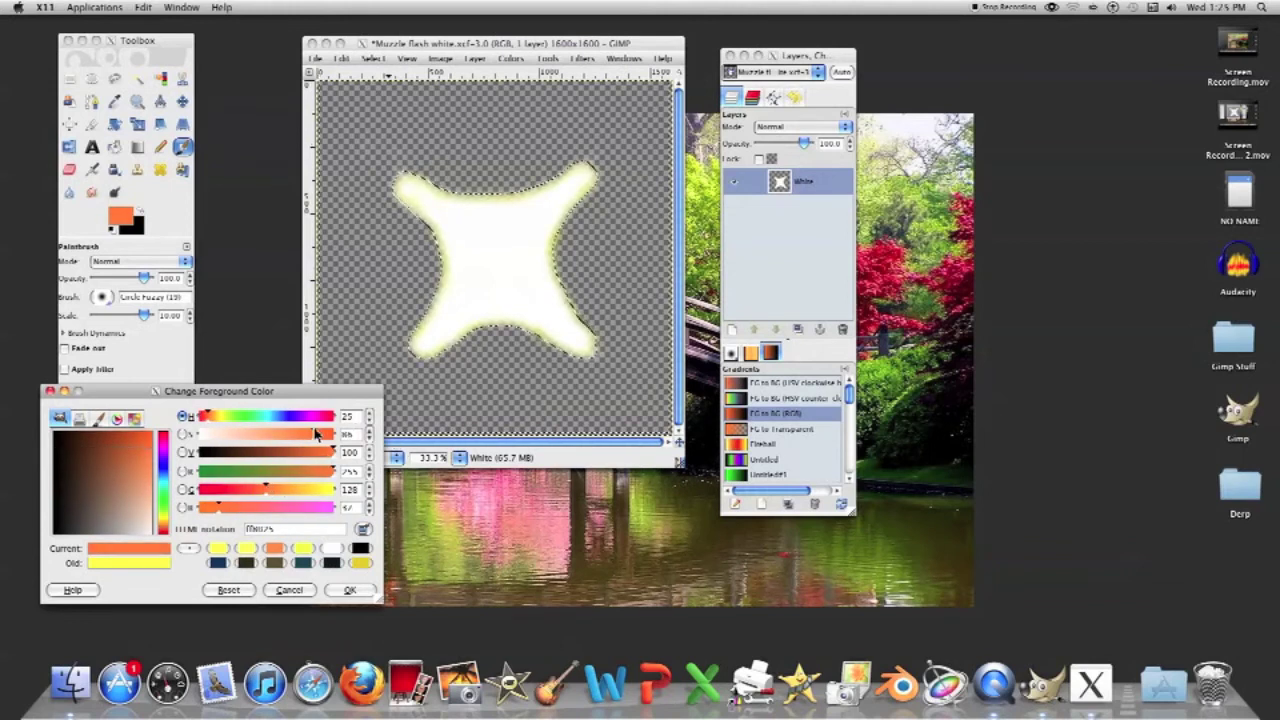
drag(316, 434, 301, 434)
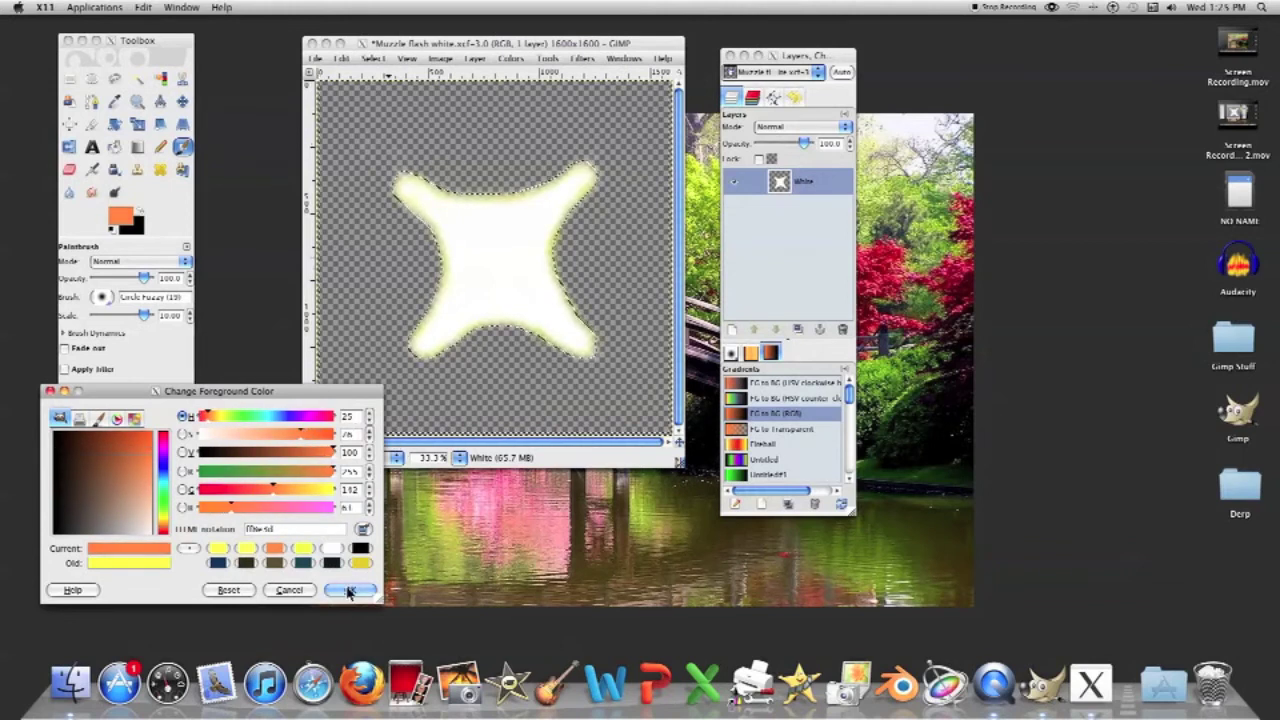
click(348, 591)
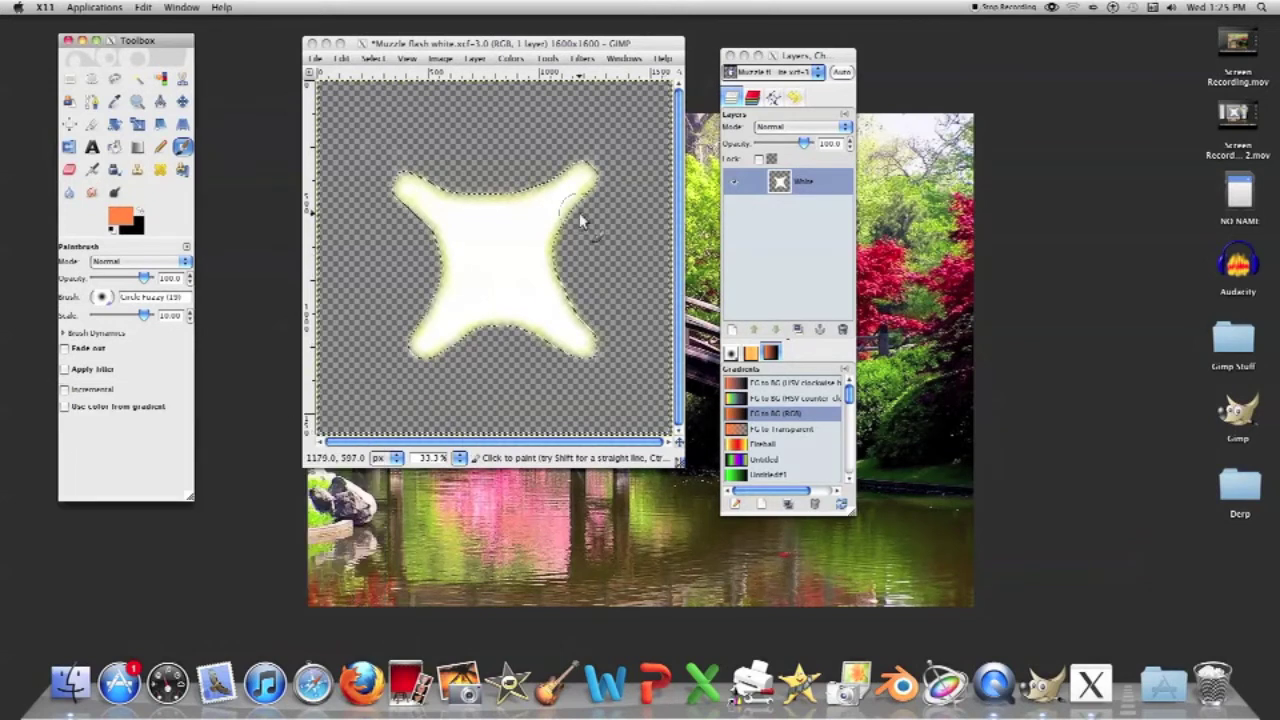
Sharpen the star selection and try an orange stroke on the upper-left arm, then undo it
click(476, 191)
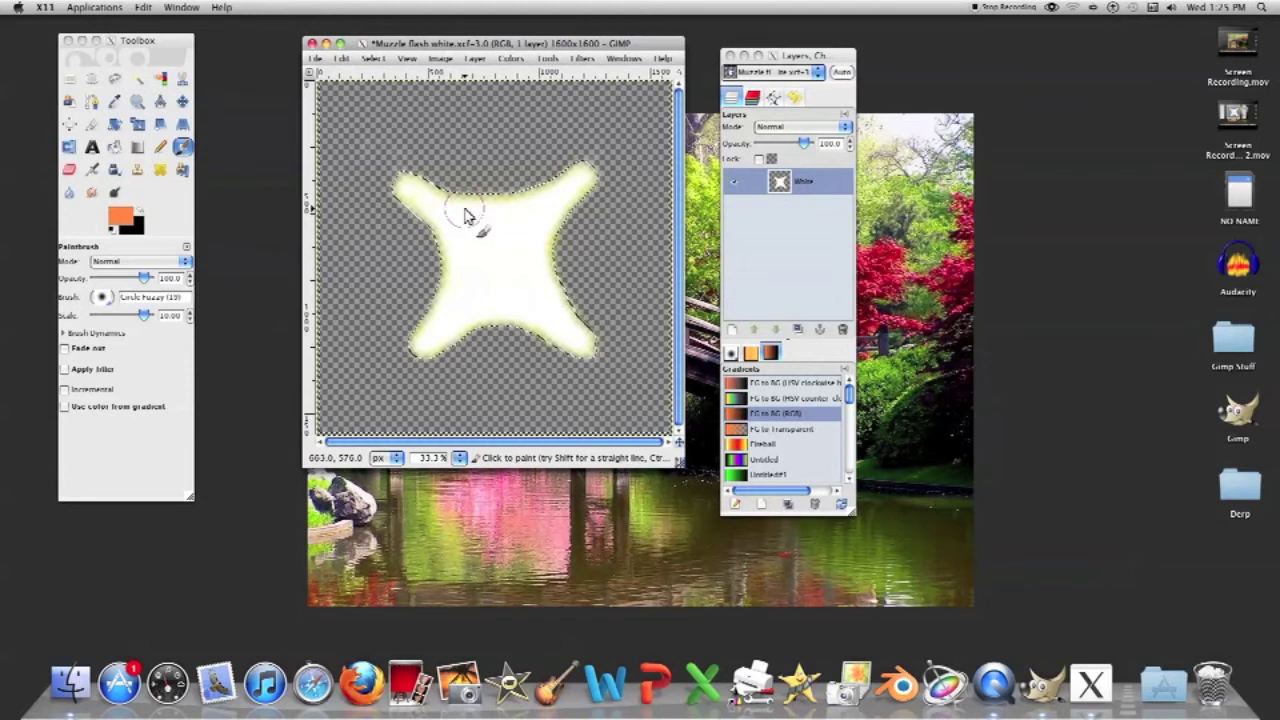
key(ctrl)
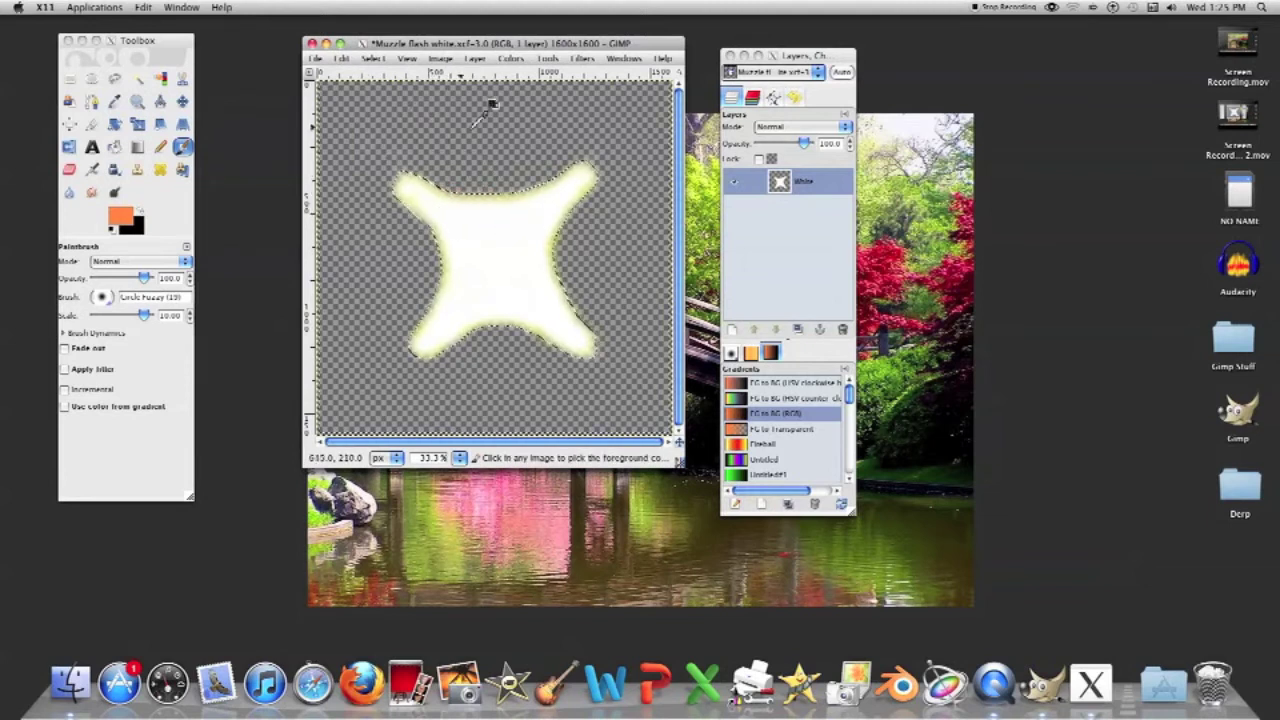
click(373, 59)
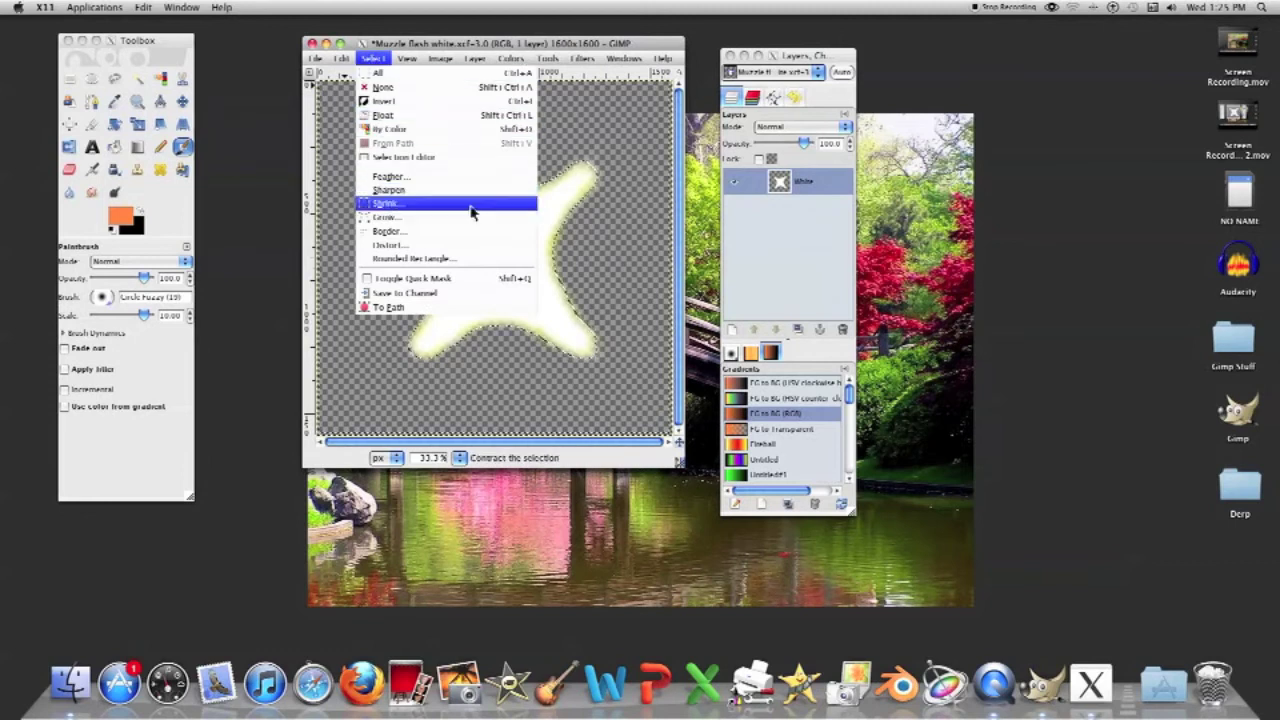
click(445, 190)
click(373, 59)
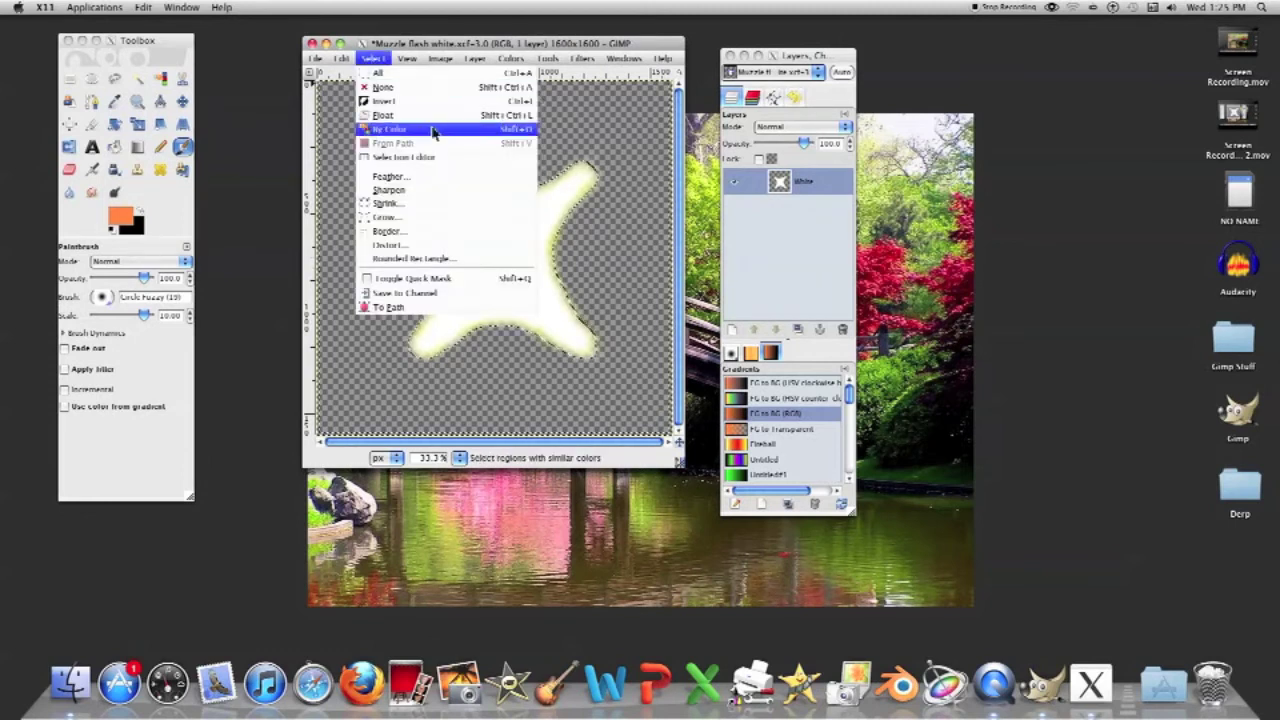
click(467, 208)
mouse_move(467, 213)
mouse_down()
mouse_move(409, 187)
mouse_move(417, 197)
mouse_up()
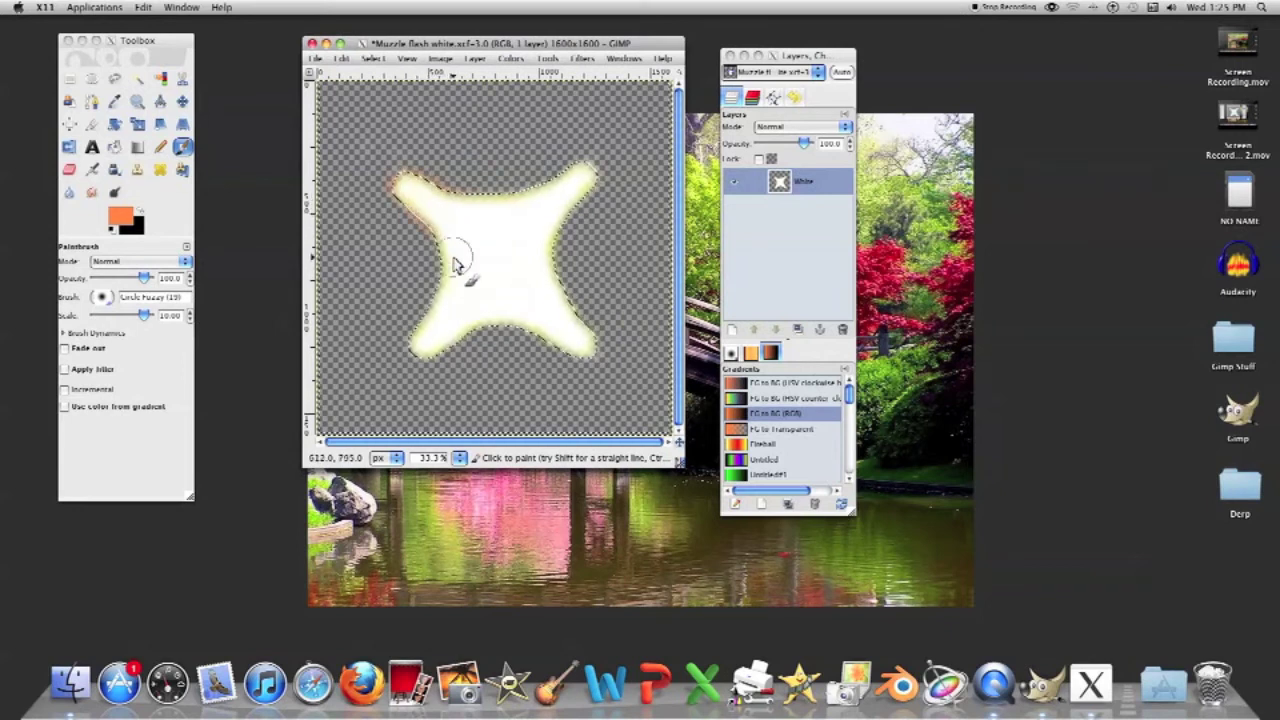
key(ctrl+z)
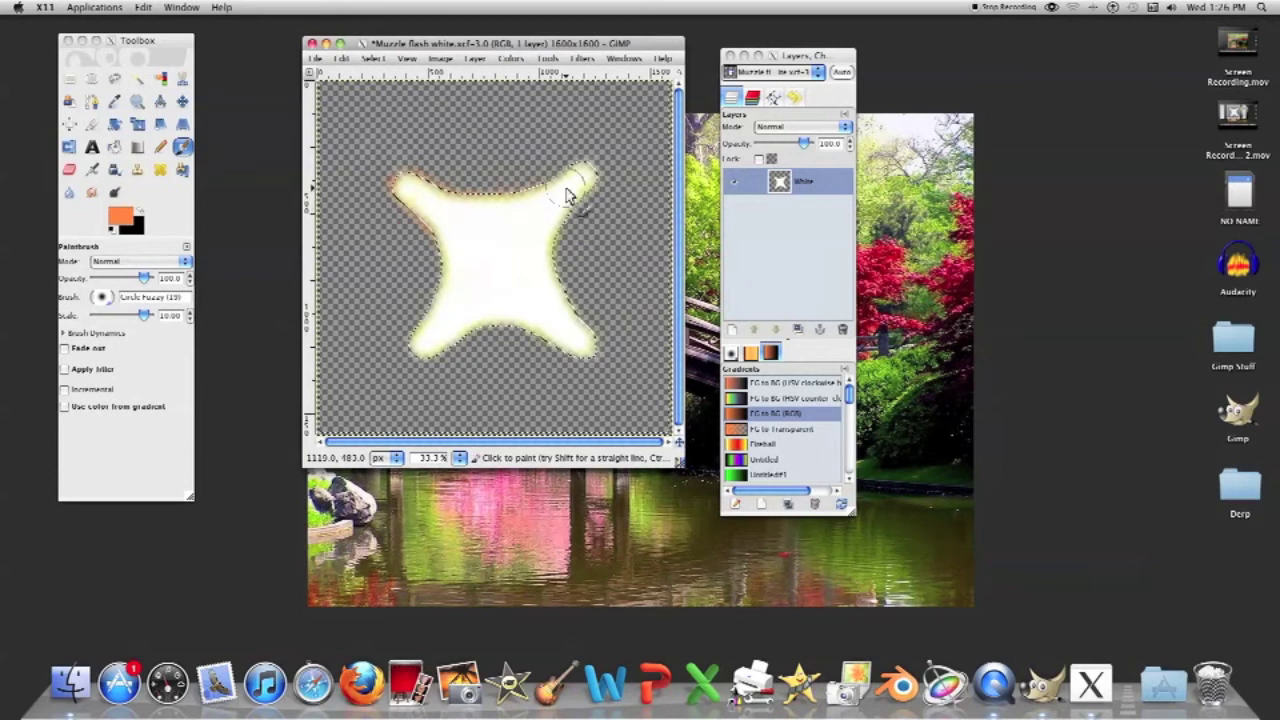
Fill the star selection with Edit > Fill, then remove the selection
click(341, 58)
click(360, 74)
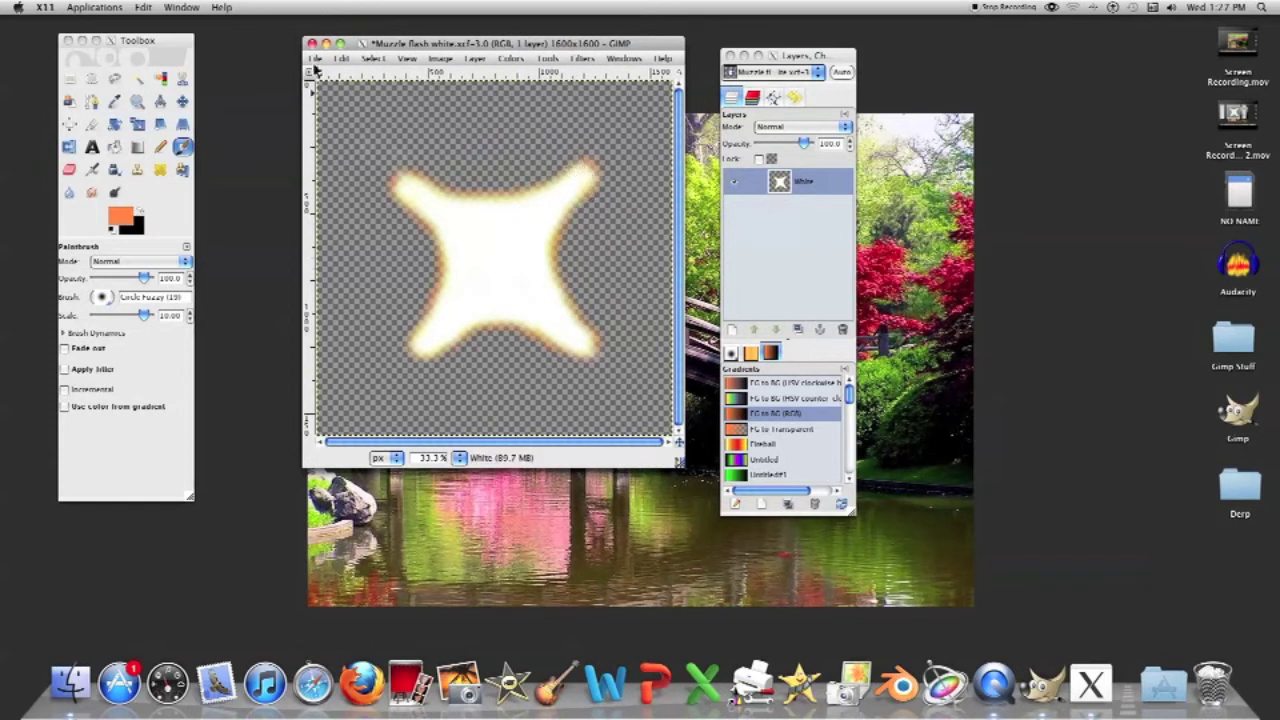
click(365, 59)
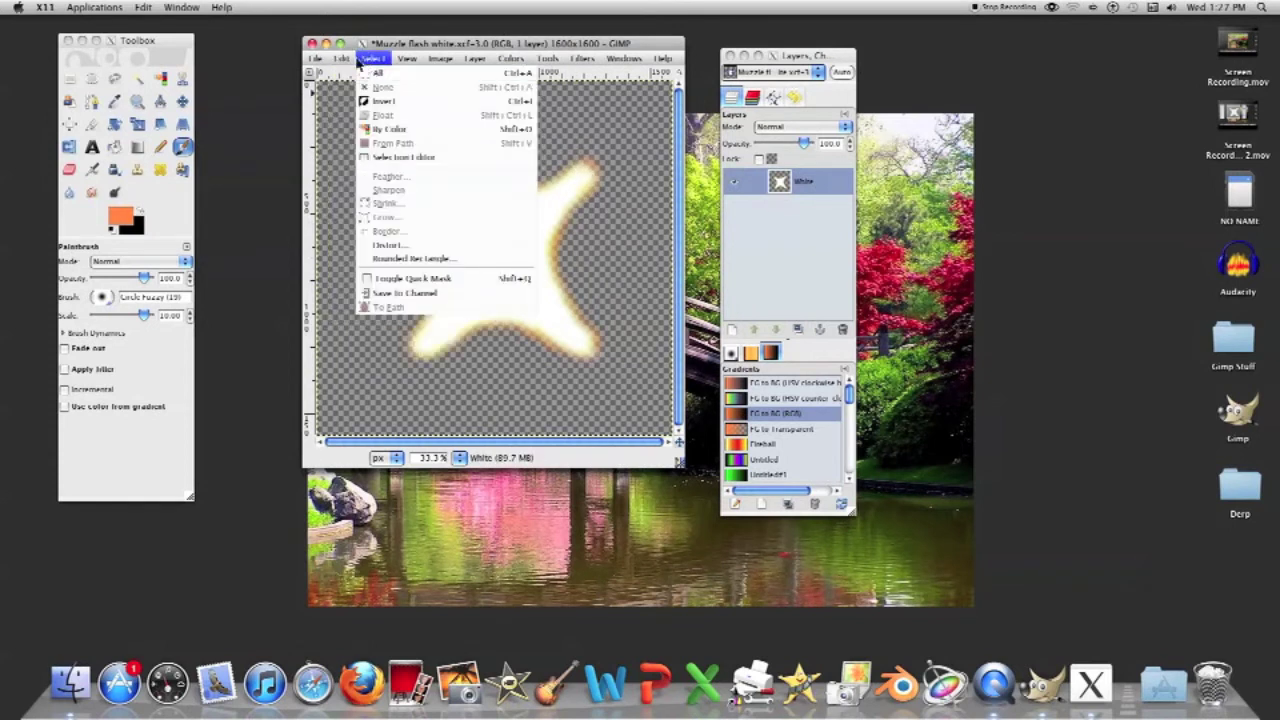
click(341, 59)
click(390, 266)
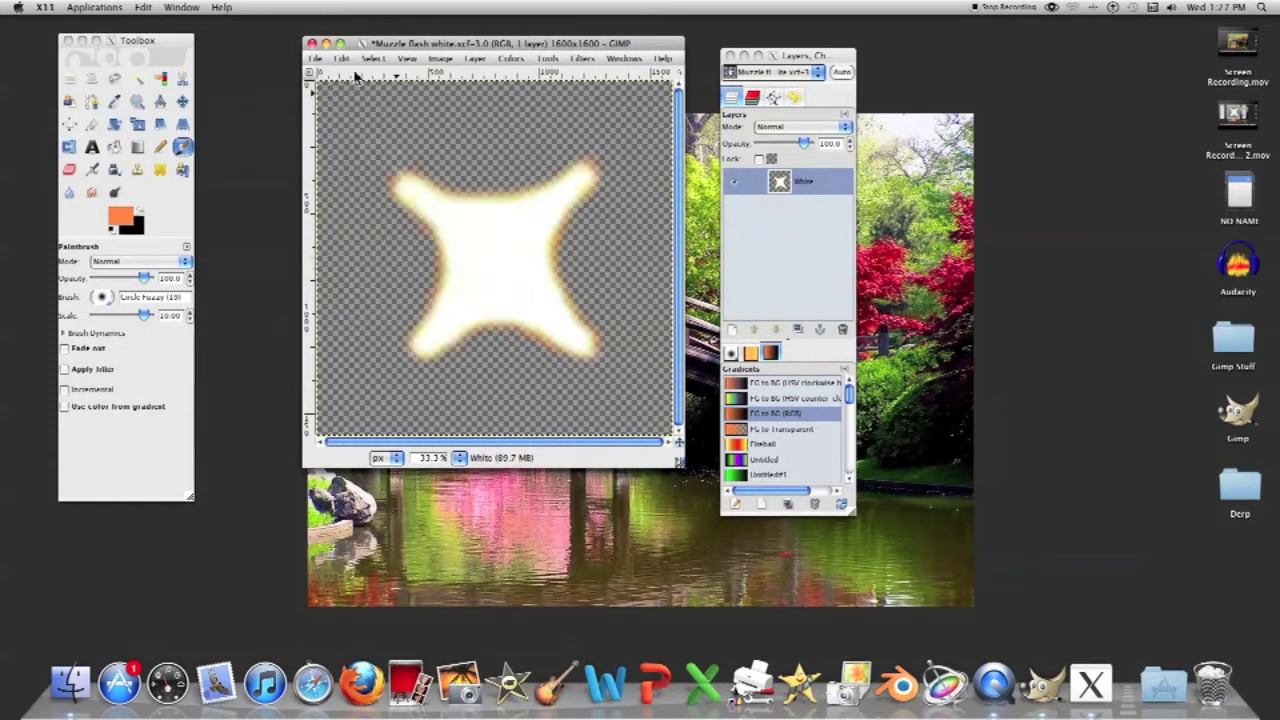
key(ctrl+shift+a)
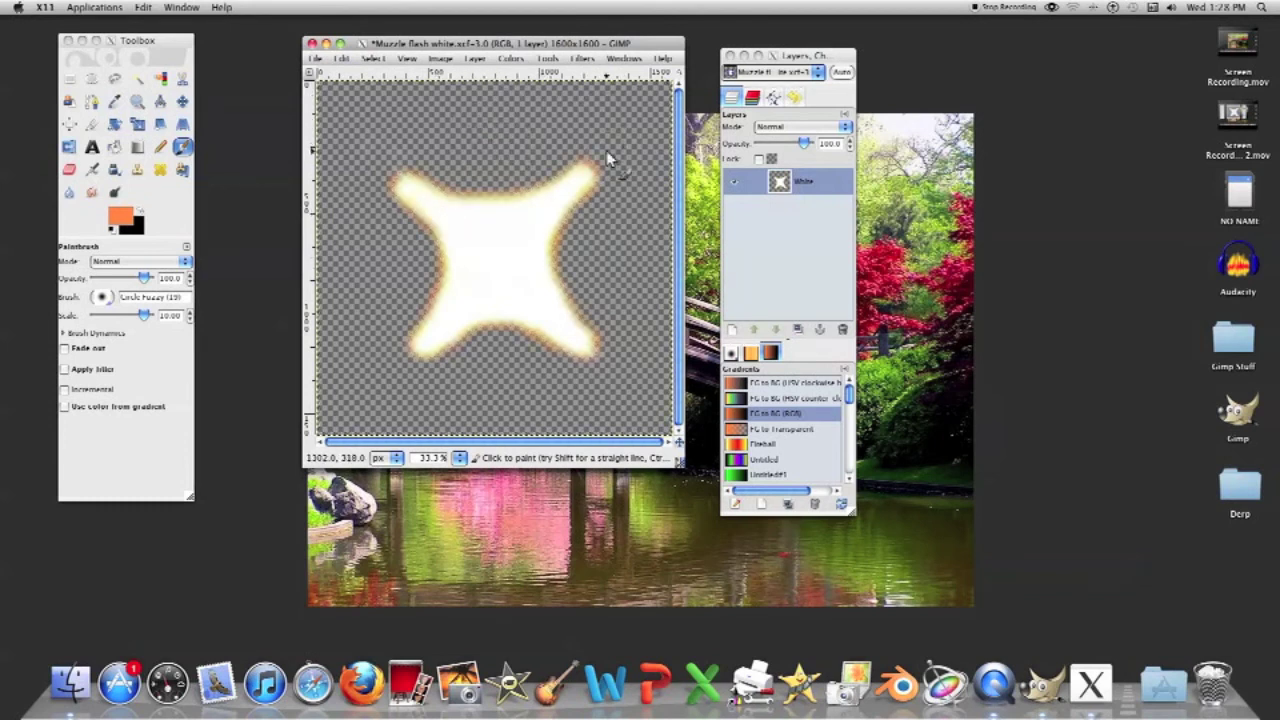
Open the Waves distortion filter and lower the wavelength and amplitude
click(581, 59)
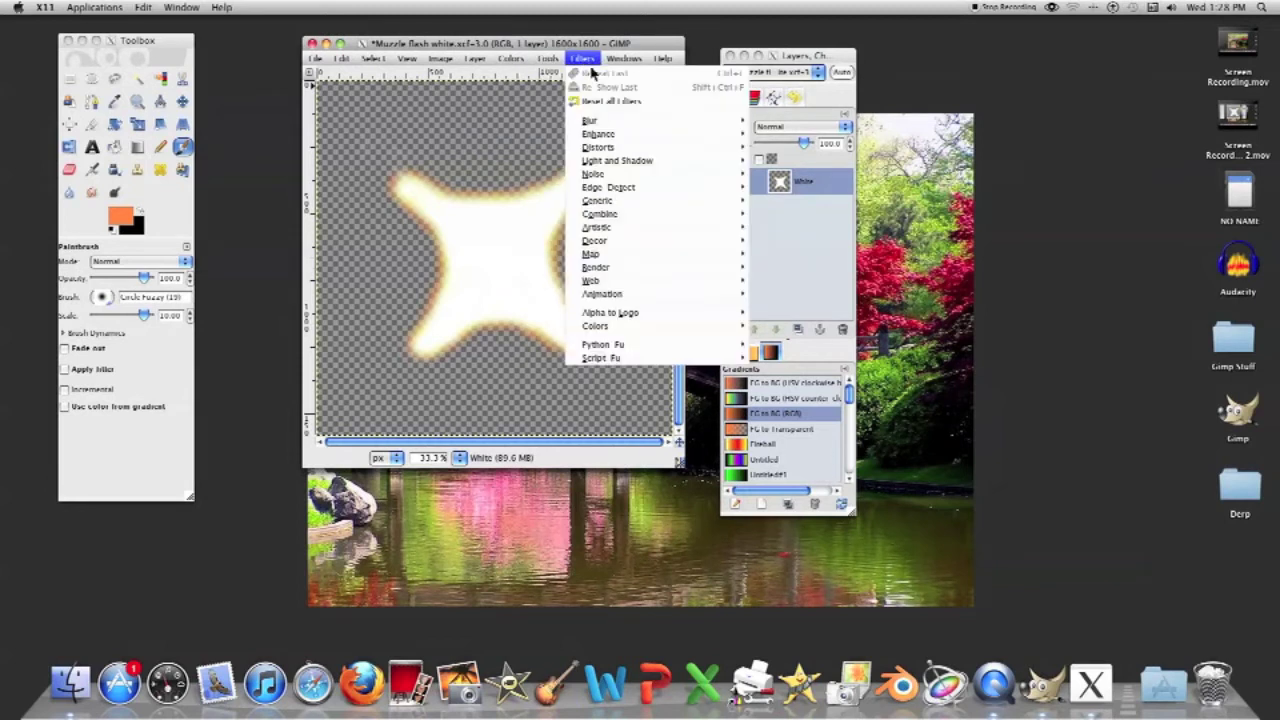
mouse_move(660, 136)
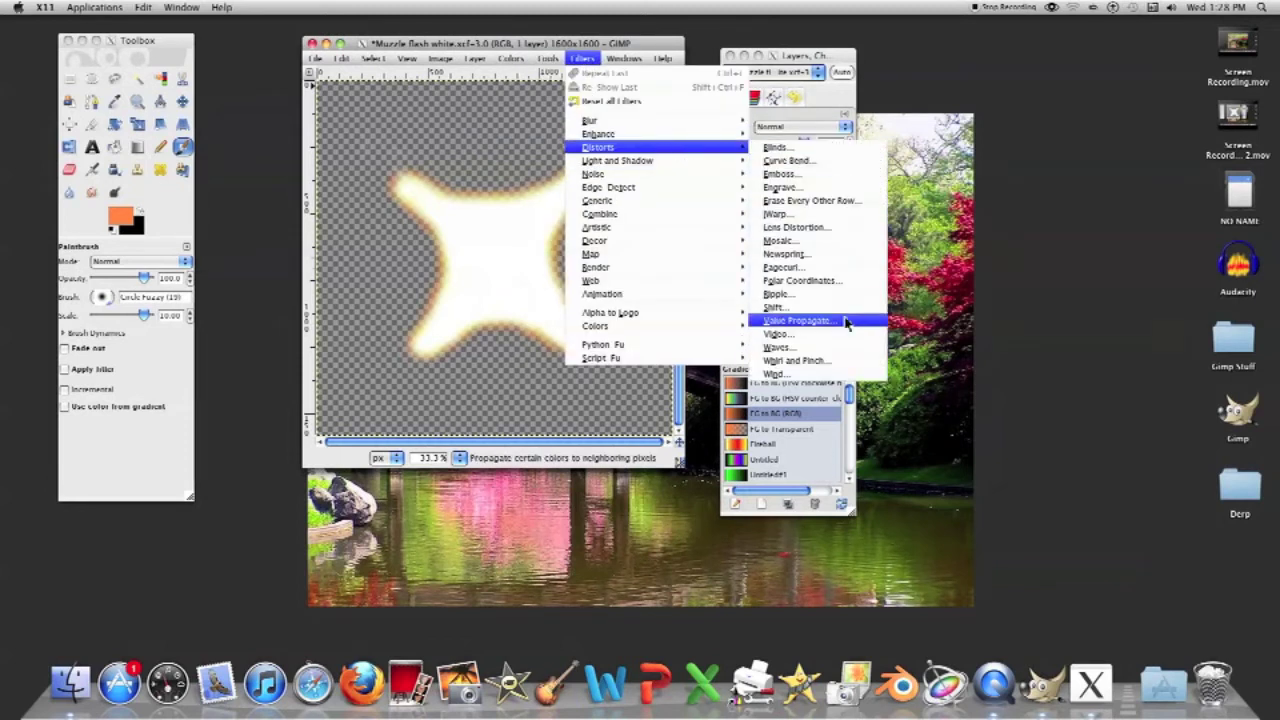
click(844, 348)
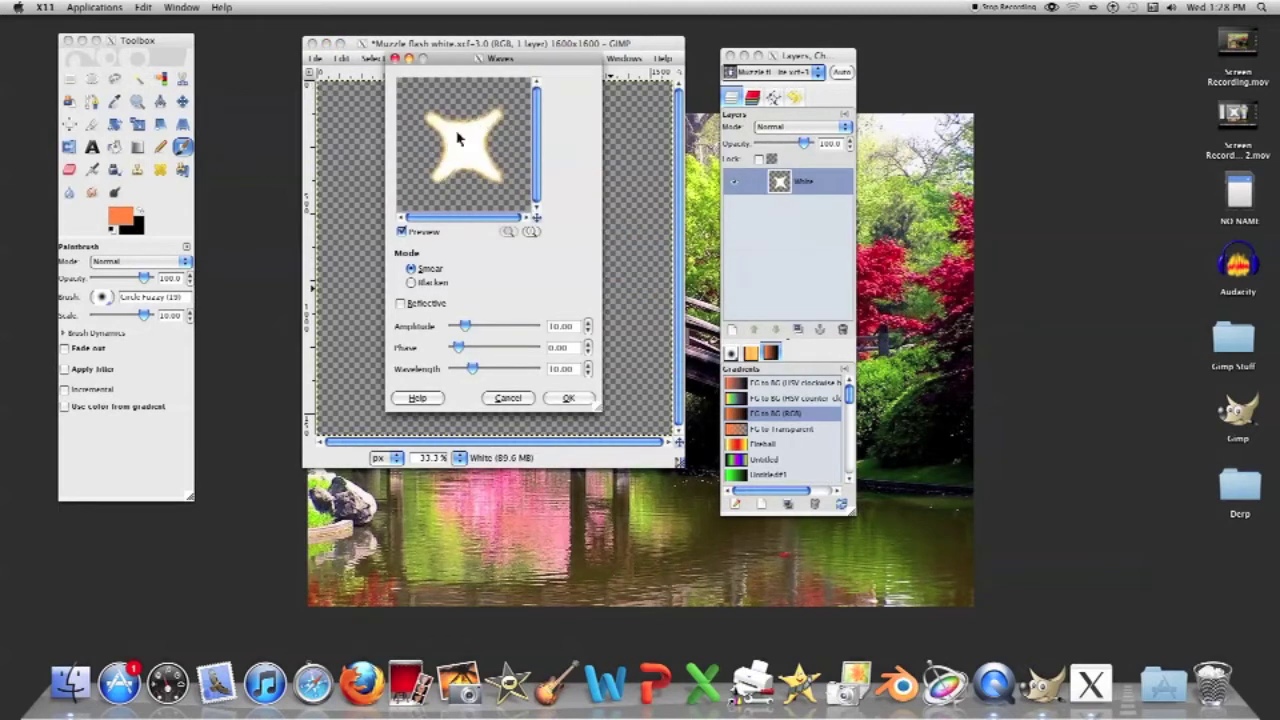
scroll(484, 146, up, 1)
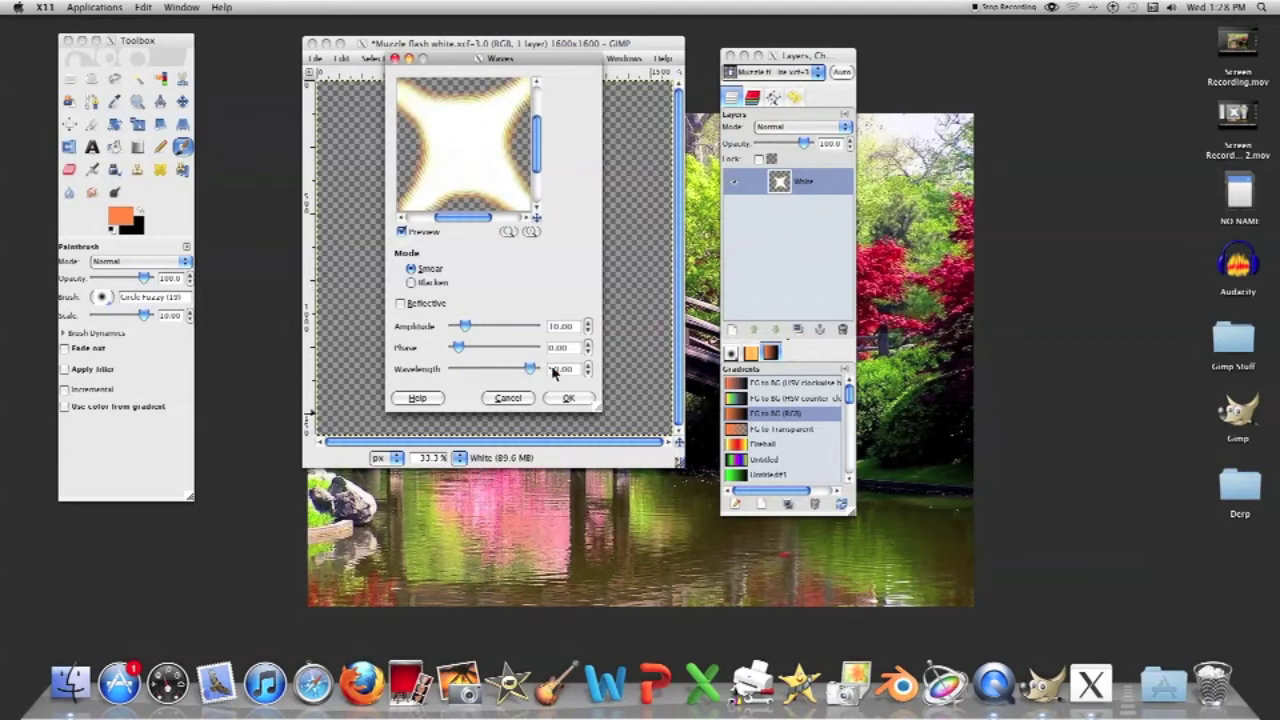
drag(536, 373, 521, 374)
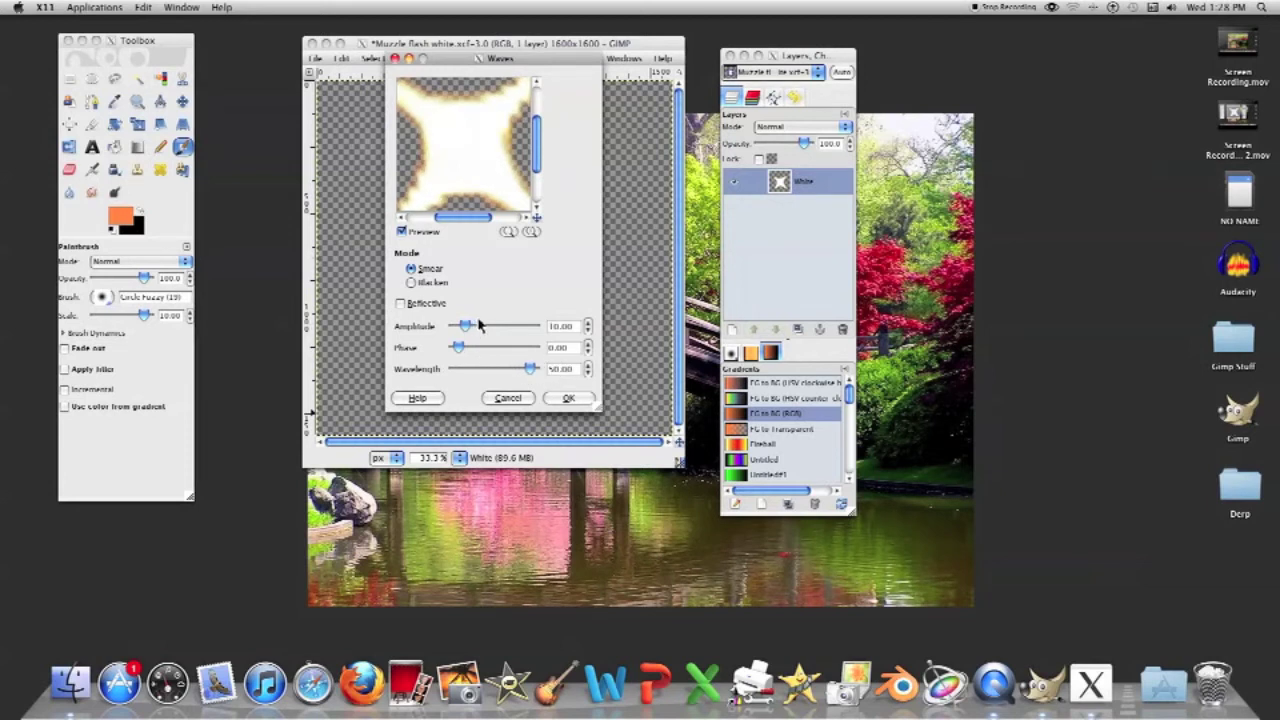
drag(464, 333, 458, 333)
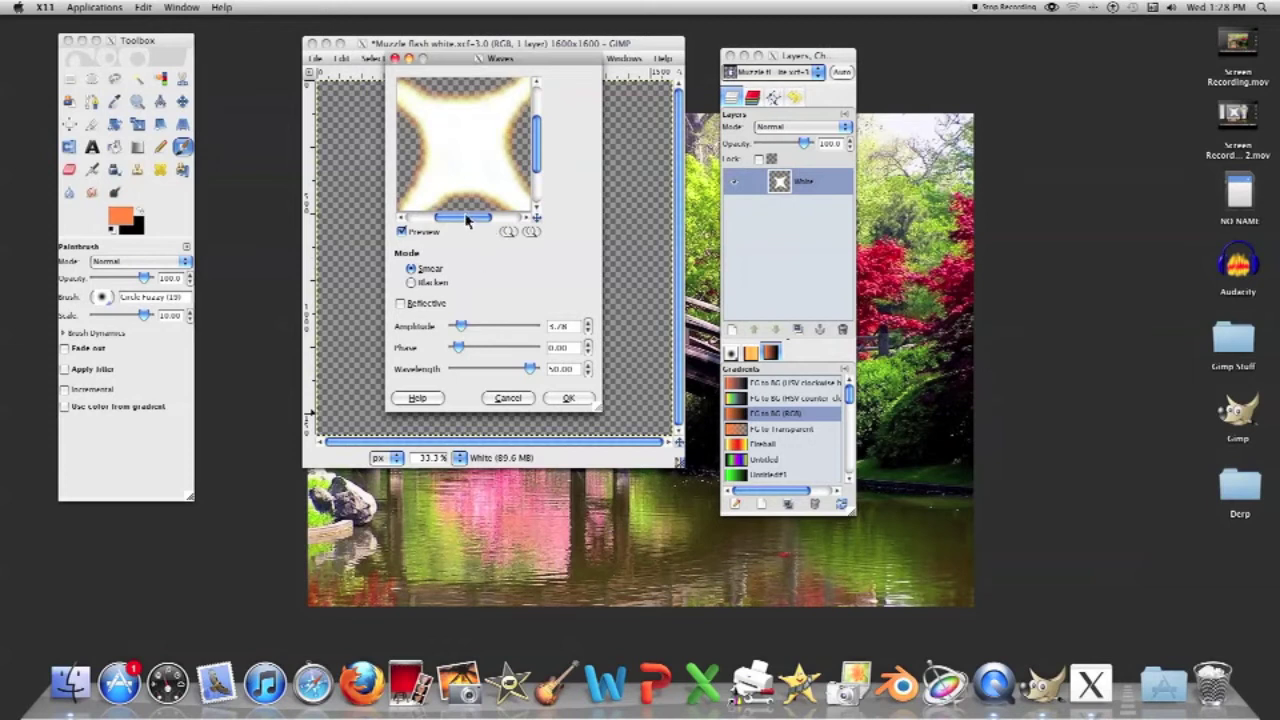
drag(427, 198, 452, 200)
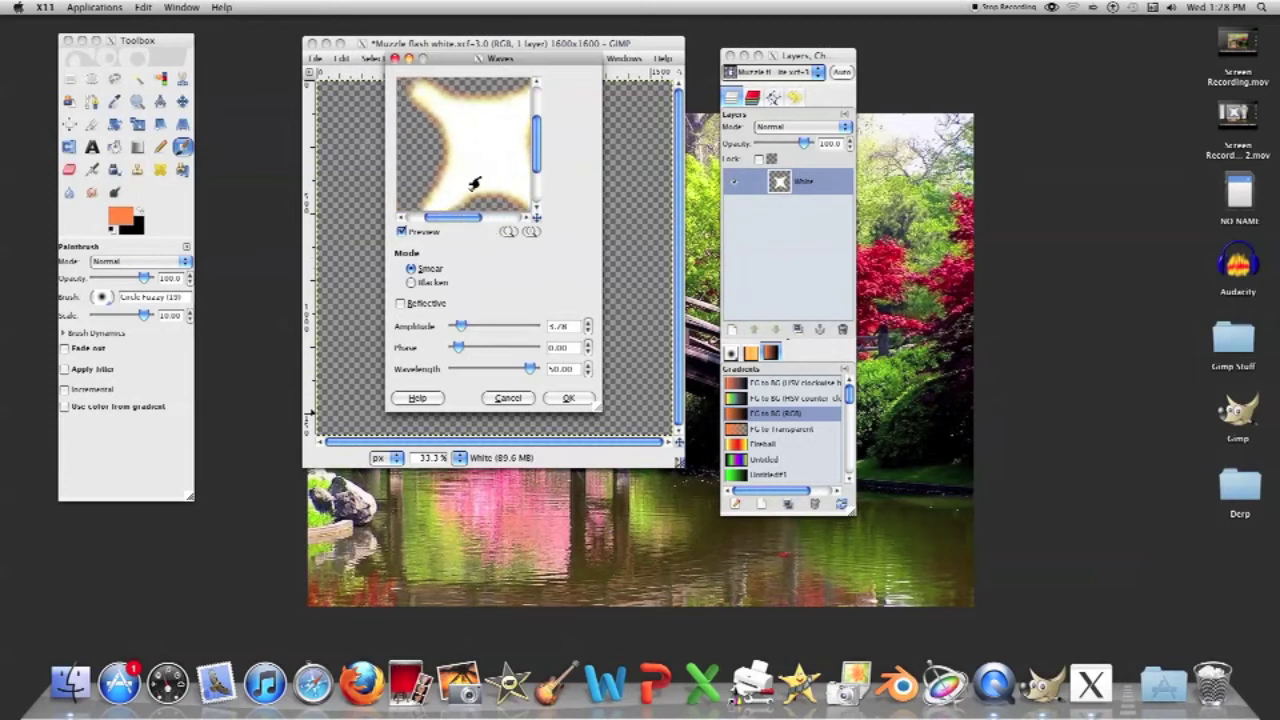
scroll(475, 183, down, 2)
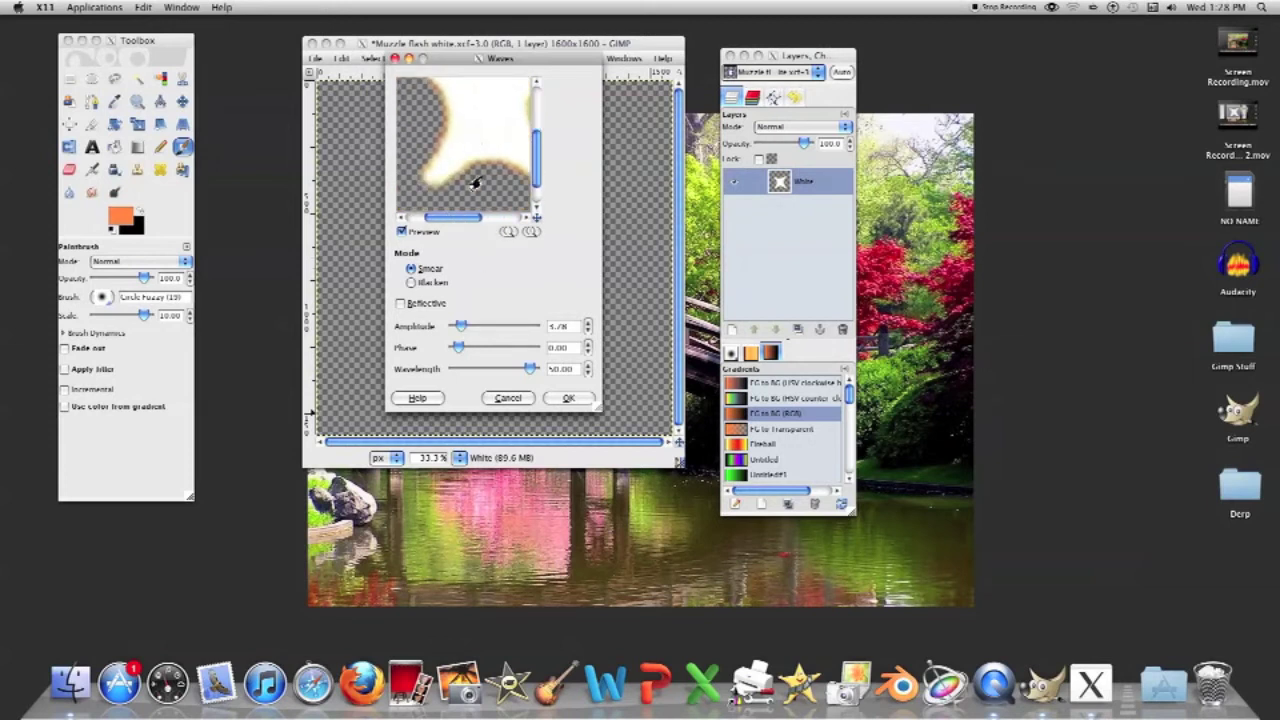
click(589, 333)
Refine the waves to wavelength 50, check the whole star in the preview, and apply
click(490, 218)
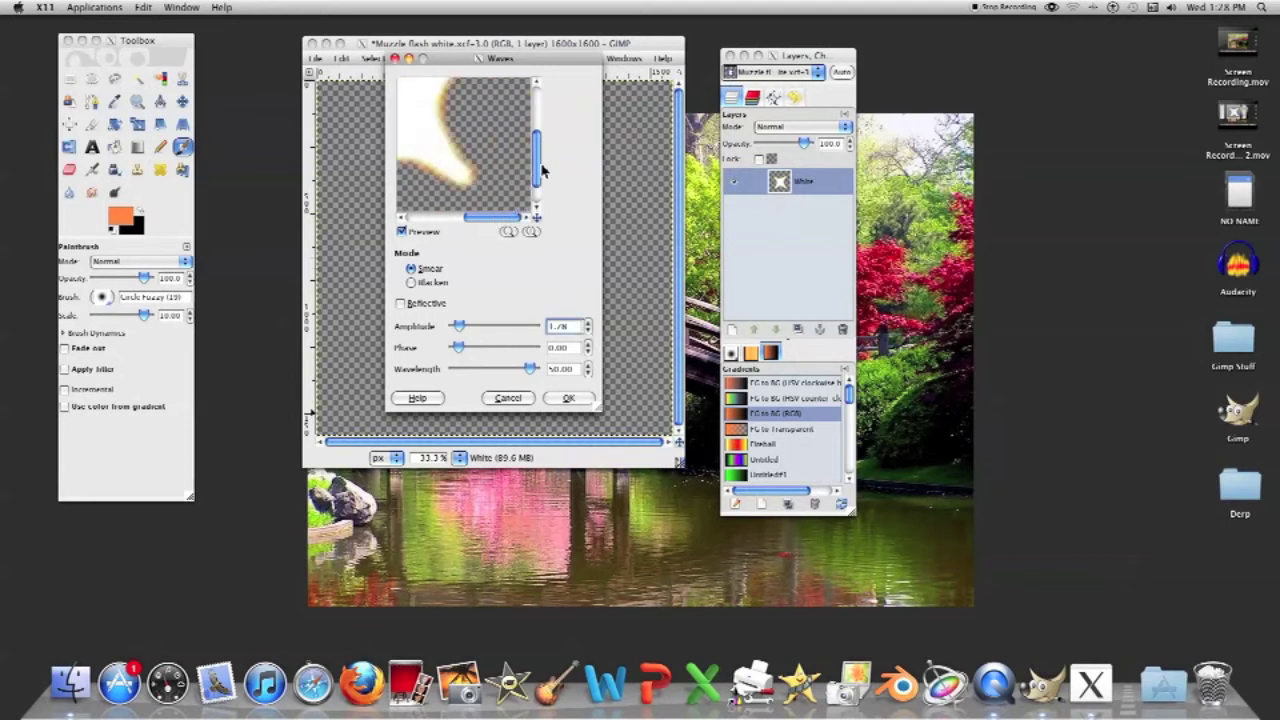
drag(537, 165, 537, 140)
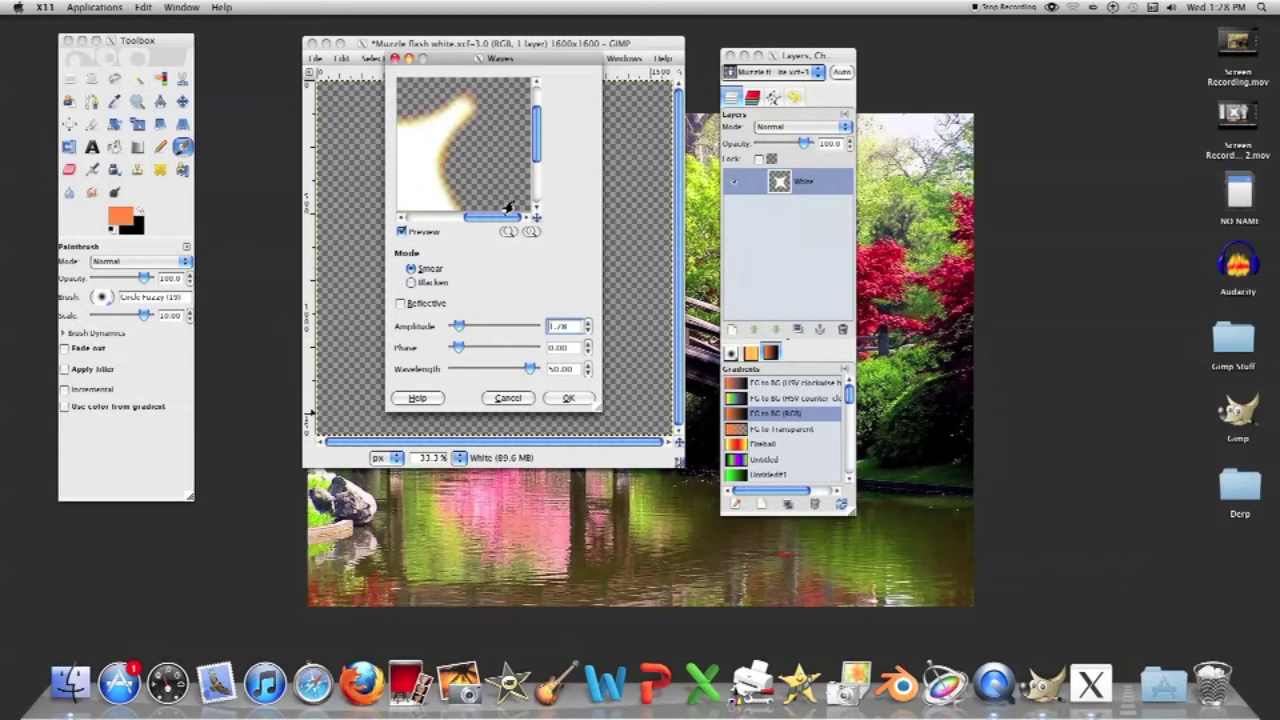
drag(512, 218, 478, 222)
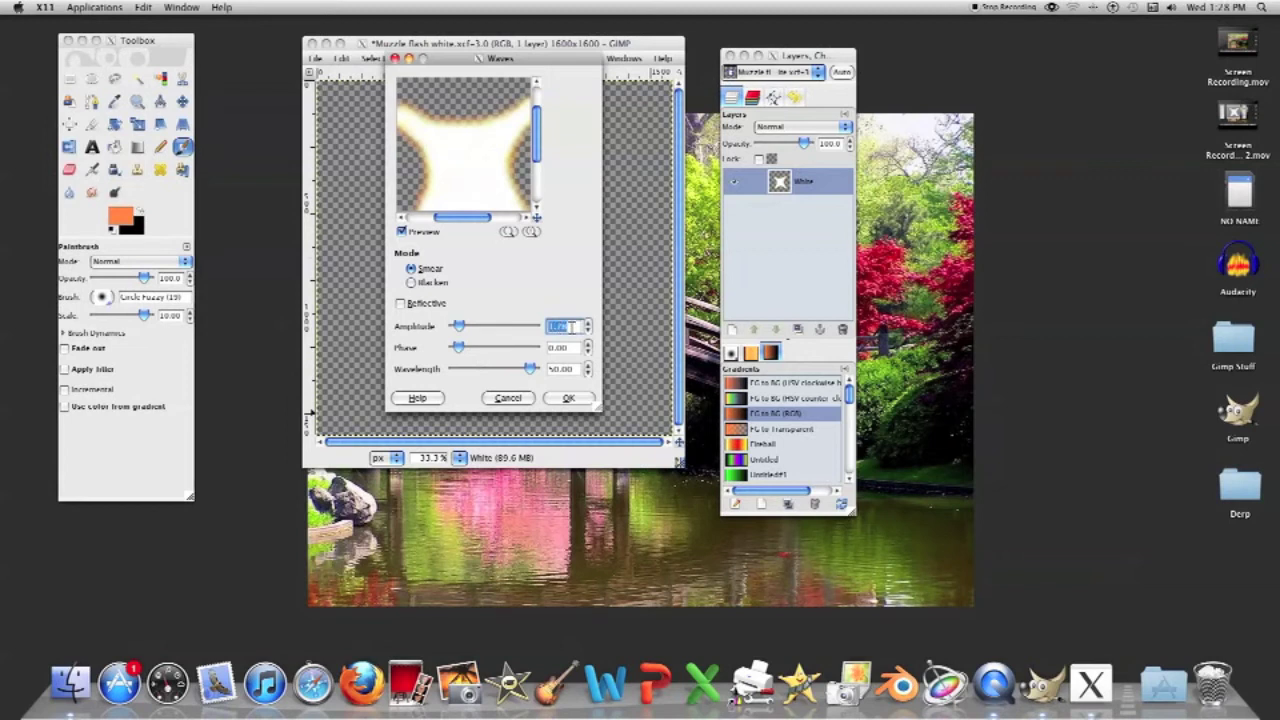
text(1)
drag(478, 219, 506, 221)
drag(460, 348, 511, 348)
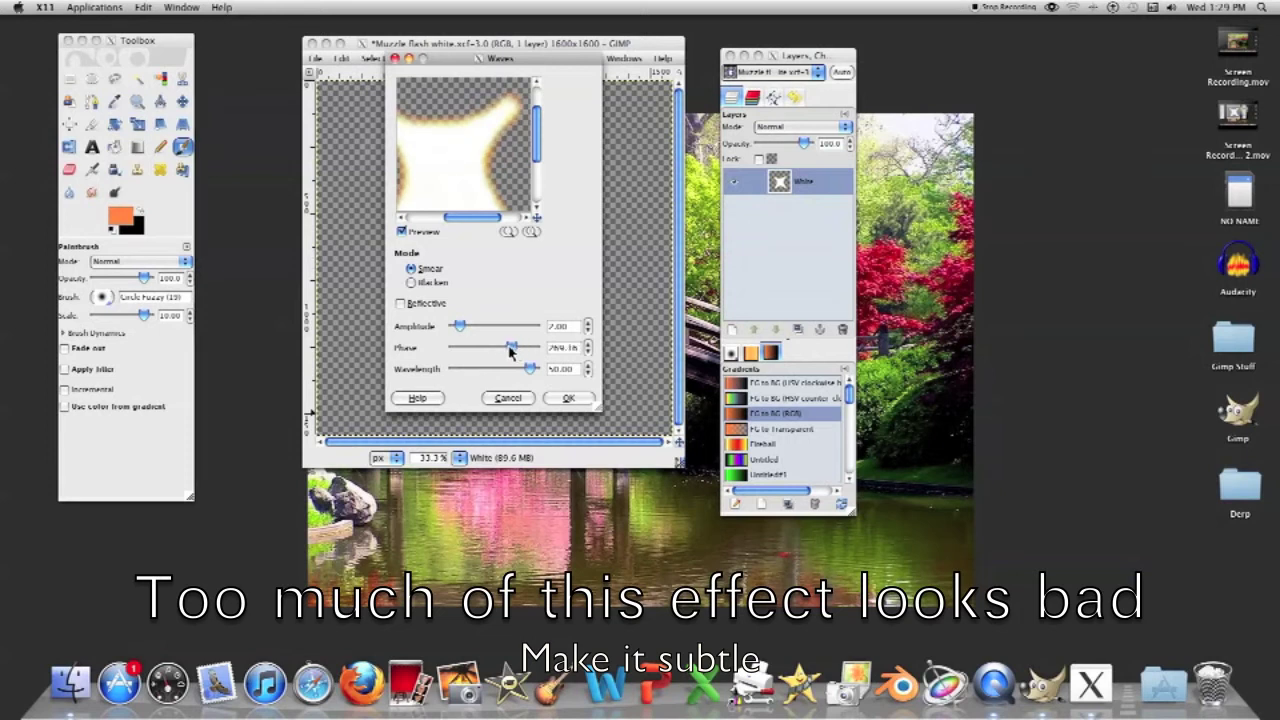
click(508, 232)
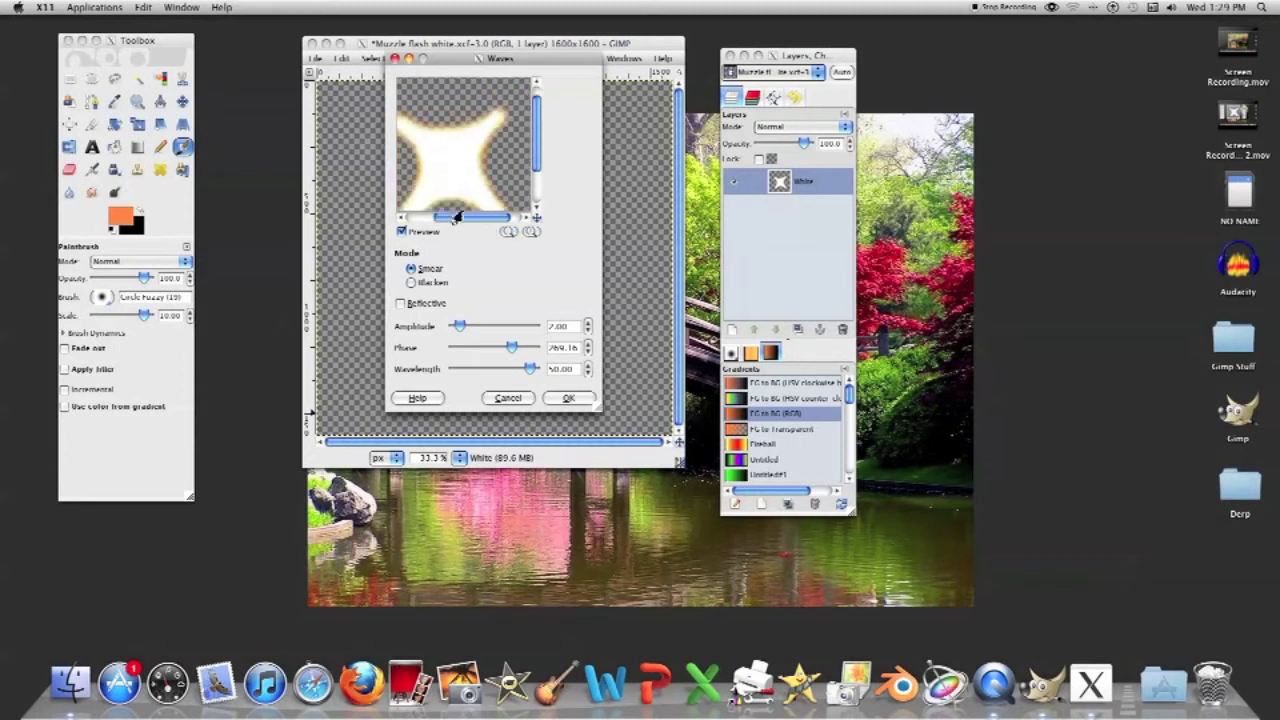
mouse_move(476, 195)
mouse_down()
mouse_move(463, 206)
mouse_move(478, 200)
mouse_up()
click(508, 232)
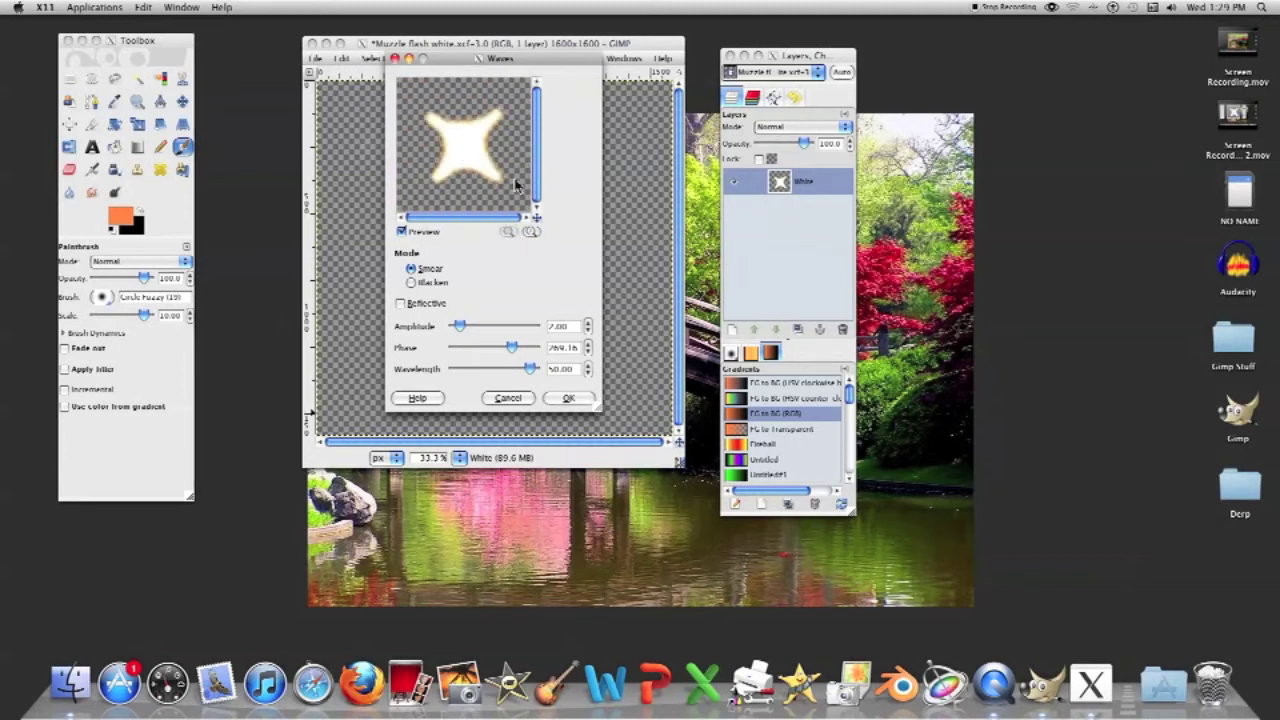
click(531, 231)
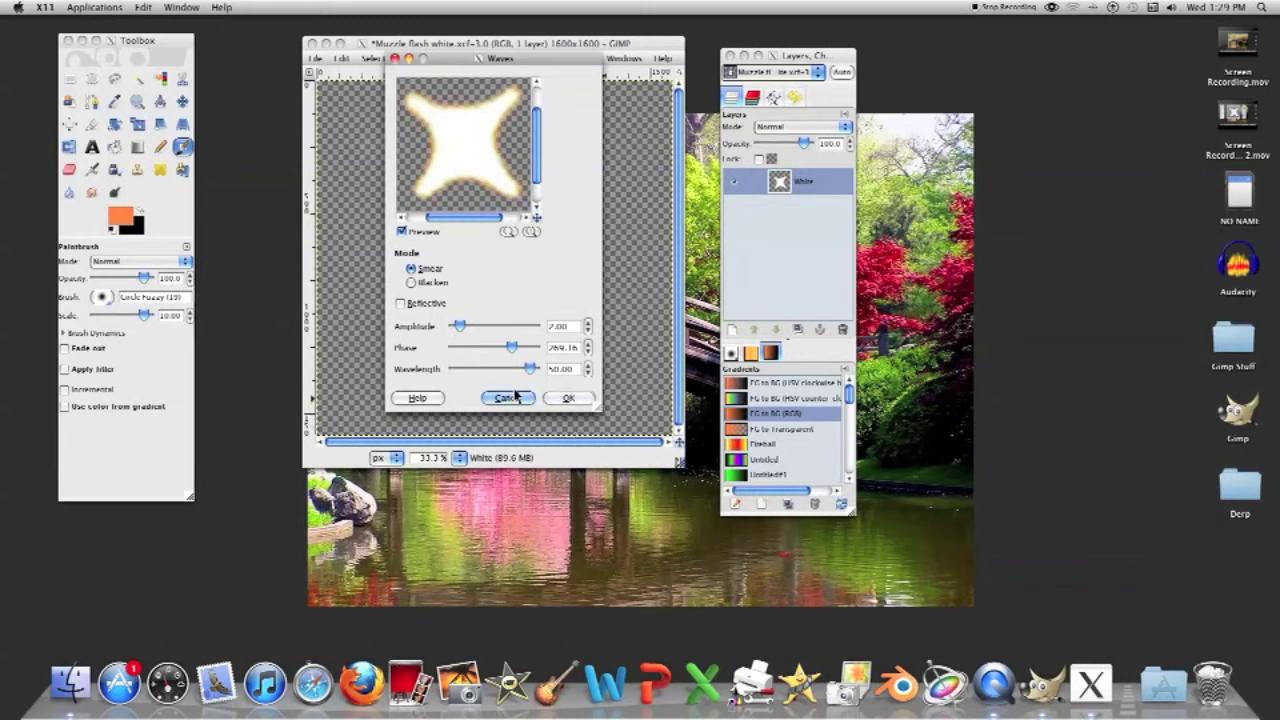
click(568, 398)
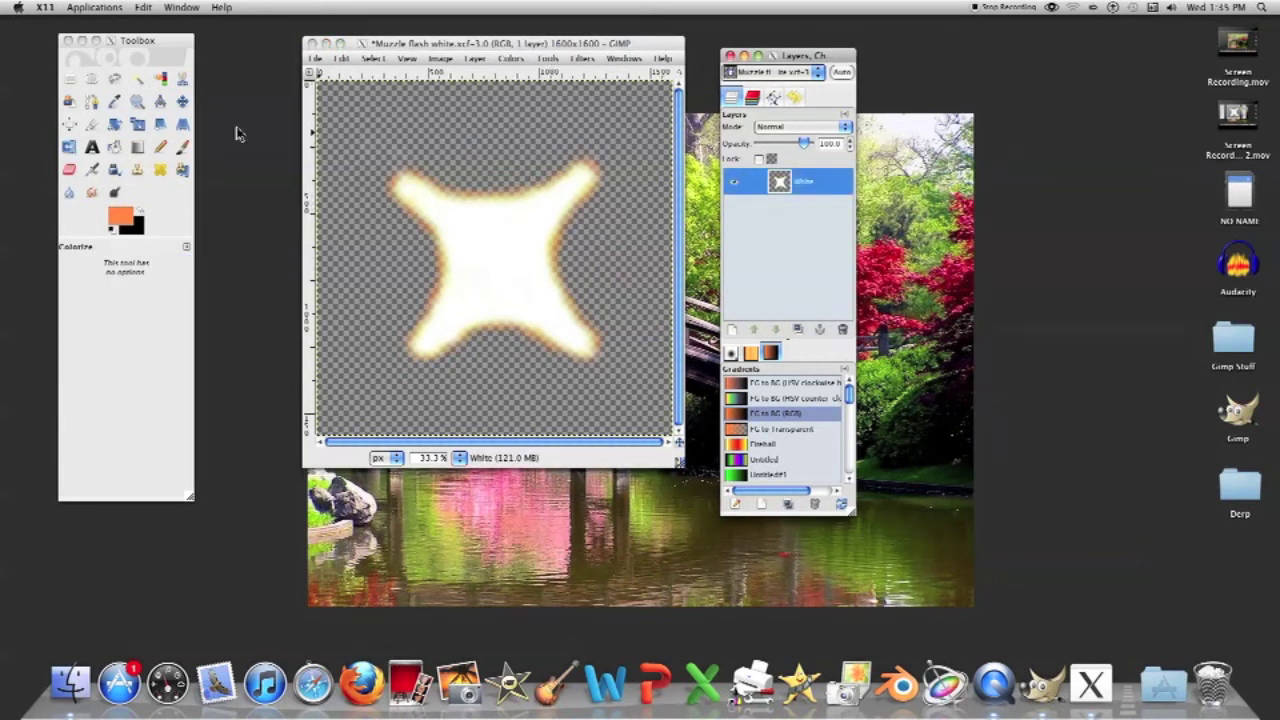
Save the wavy star image as 'Muzzle flash white.png' with Save As
click(321, 60)
click(341, 58)
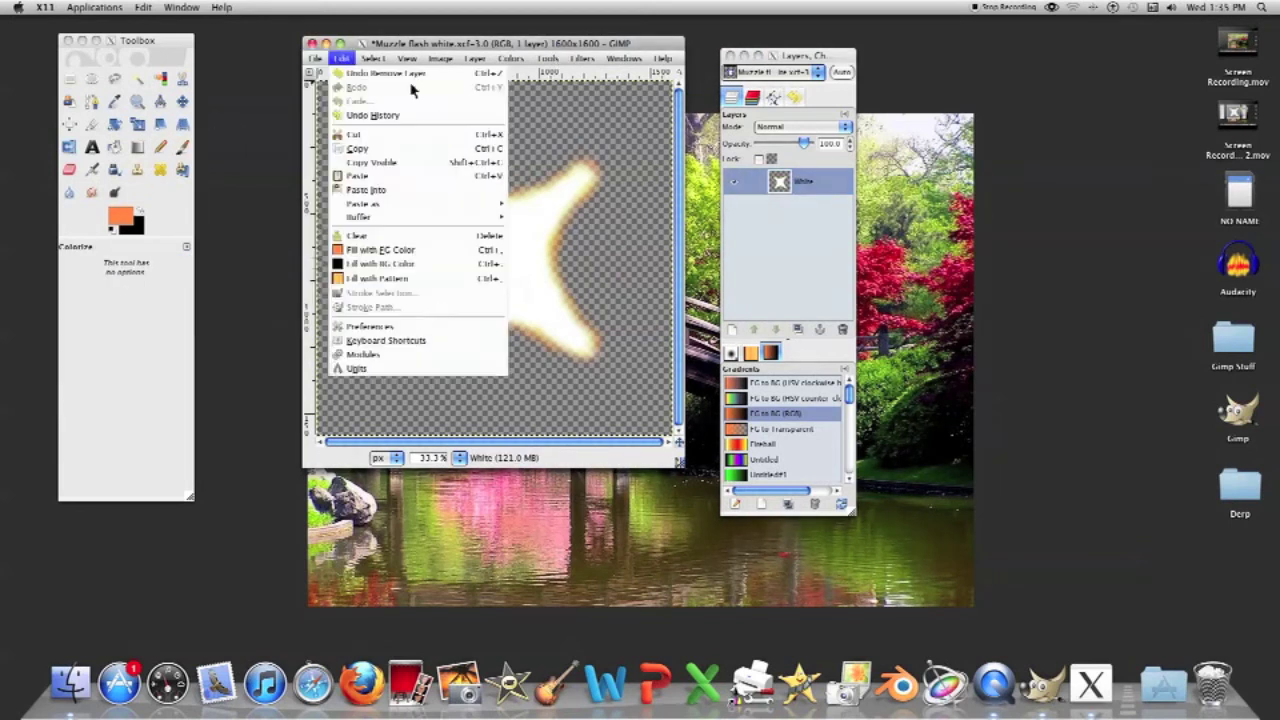
mouse_move(316, 60)
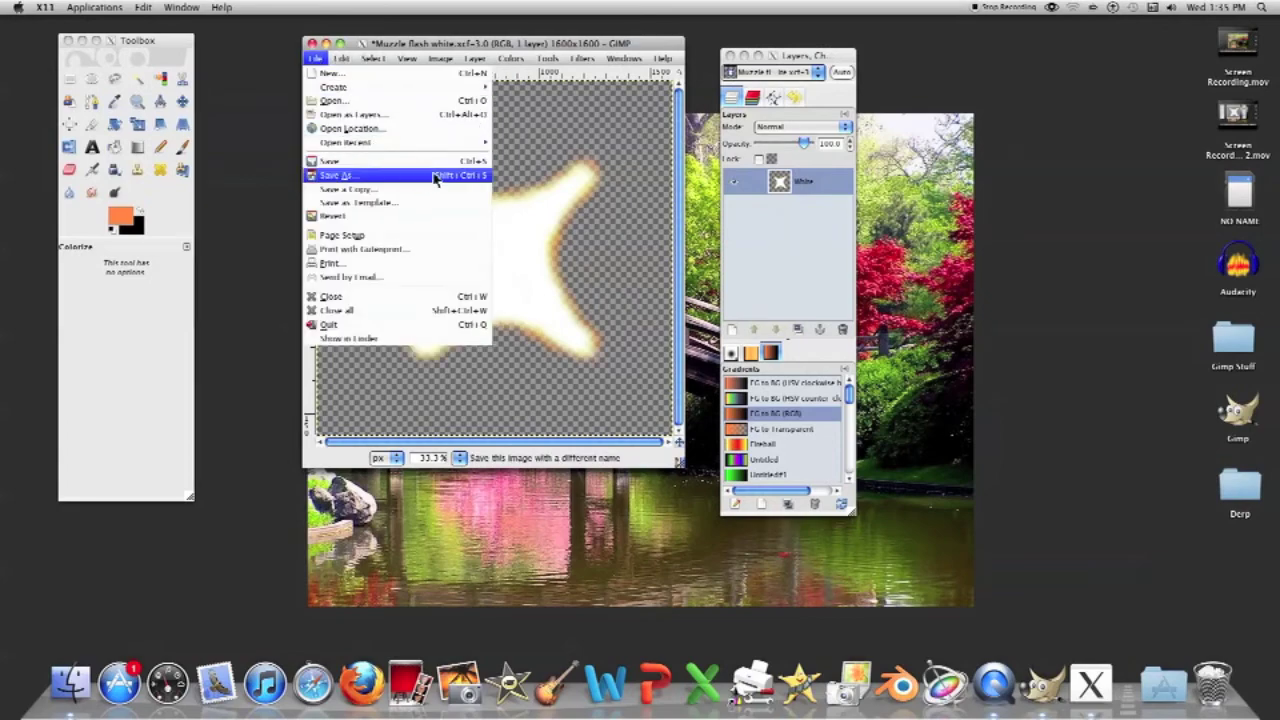
click(432, 176)
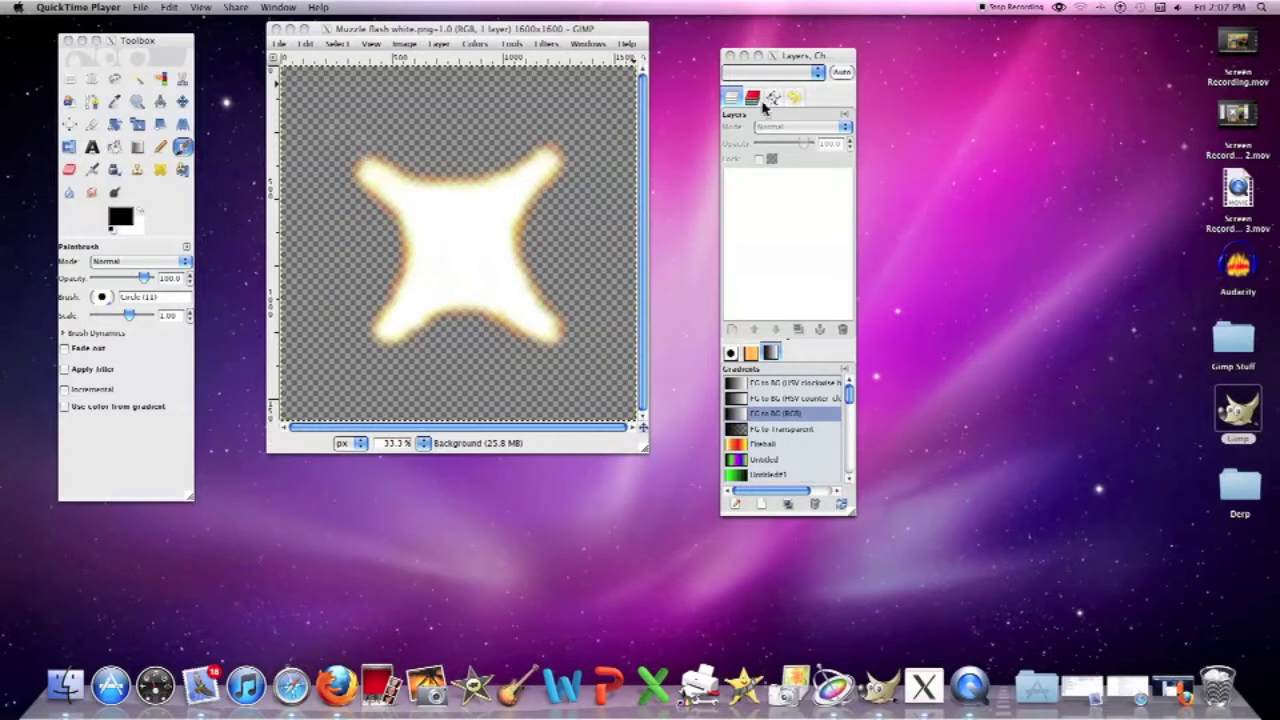
Bring the IMG_7714.JPG trooper photo forward and close the muzzle flash image
click(281, 47)
click(276, 45)
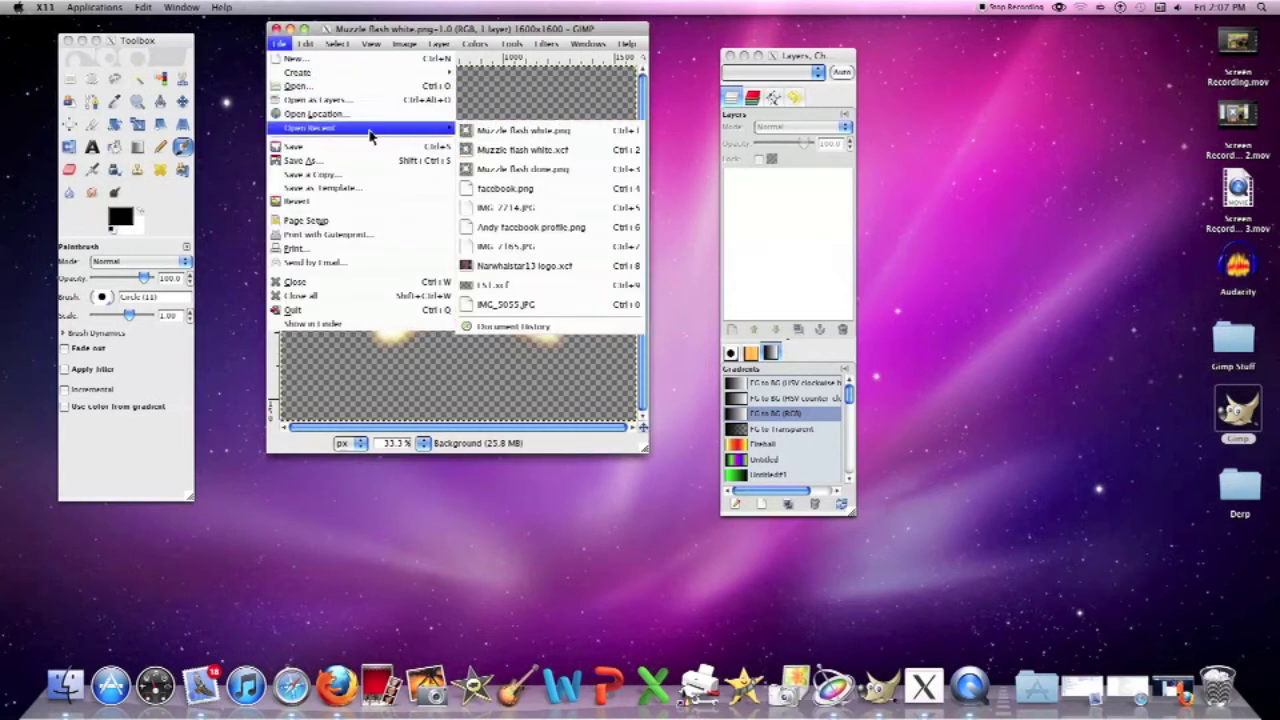
click(514, 90)
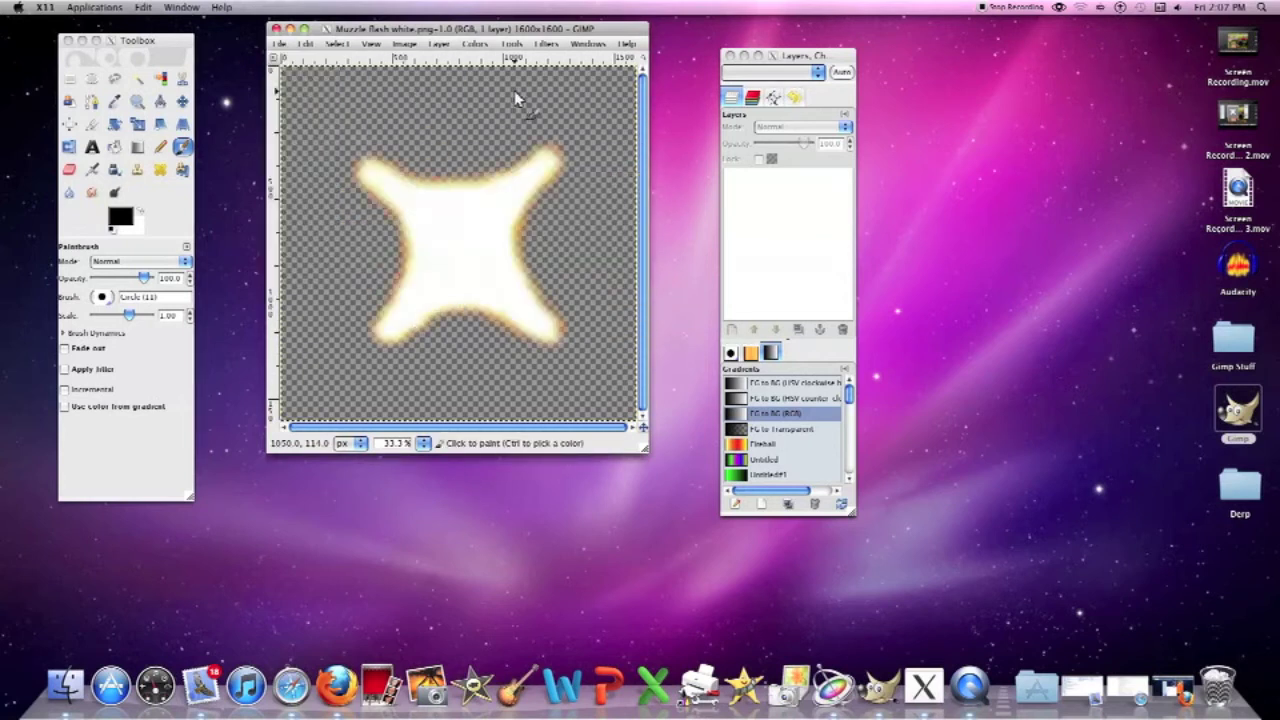
click(279, 45)
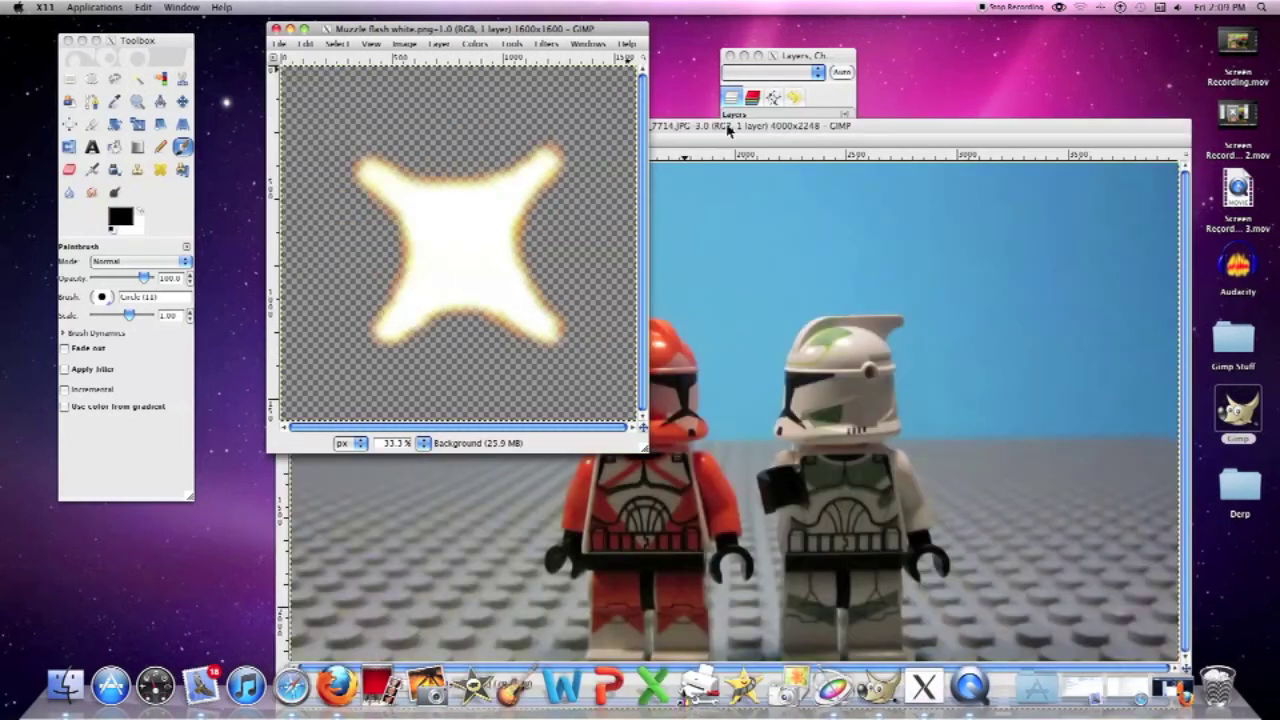
click(728, 130)
drag(728, 130, 646, 42)
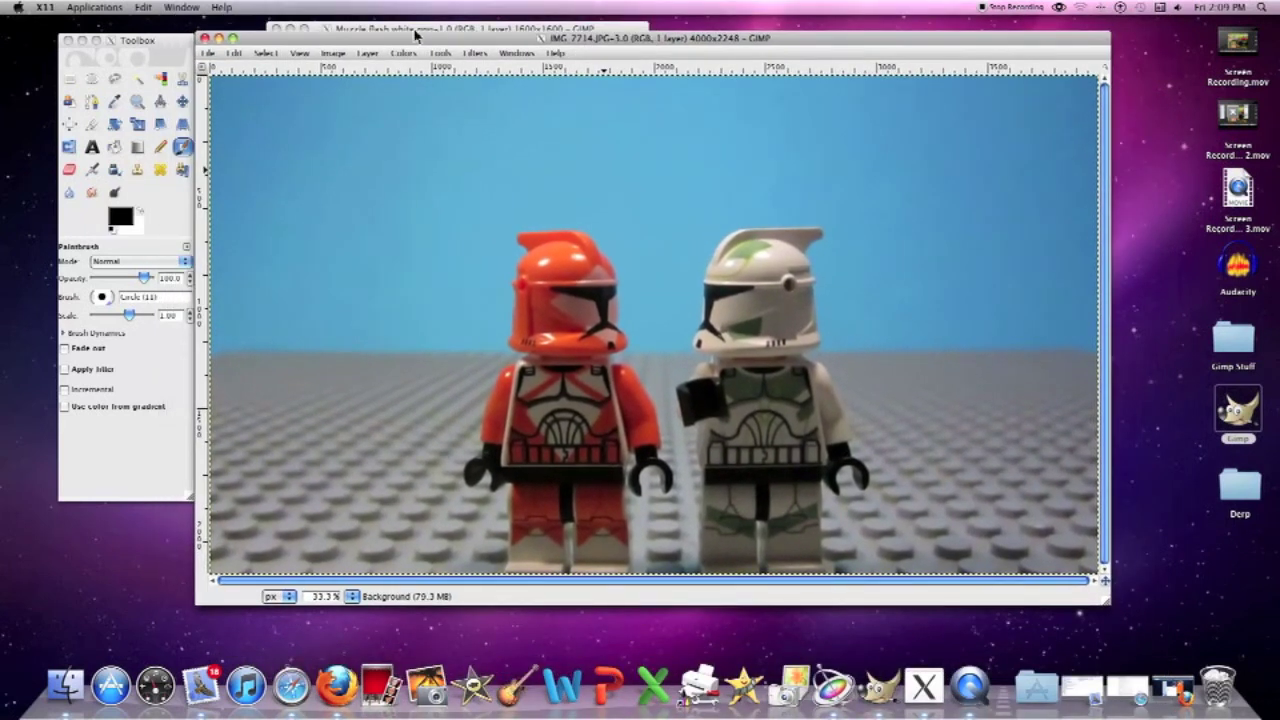
click(406, 30)
click(277, 29)
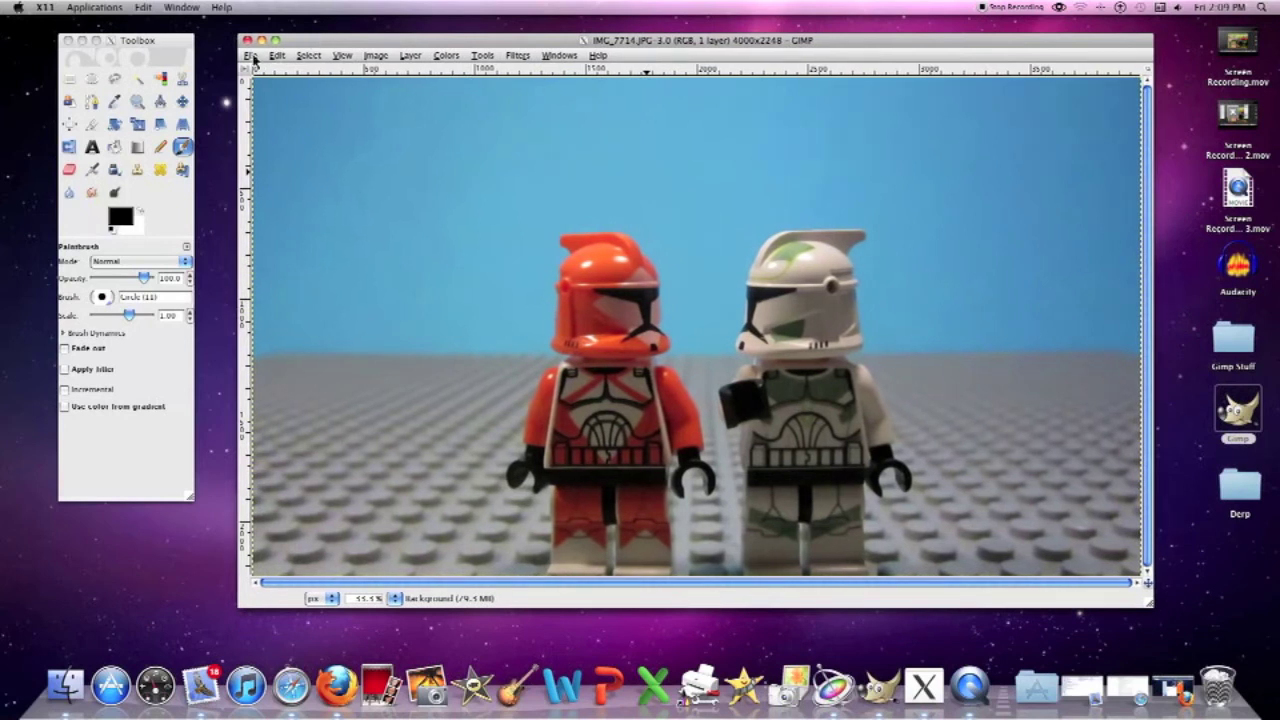
click(251, 56)
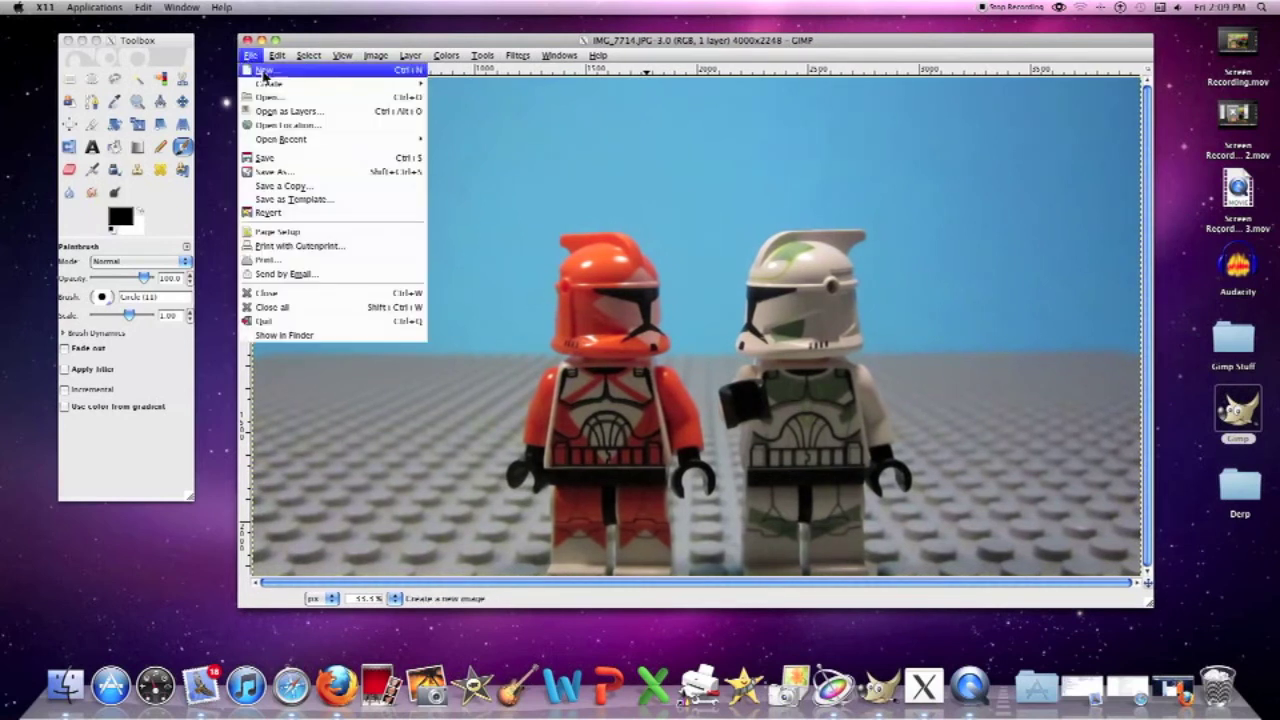
Add the muzzle flash PNG as a layer and move it over the red trooper's helmet
click(375, 111)
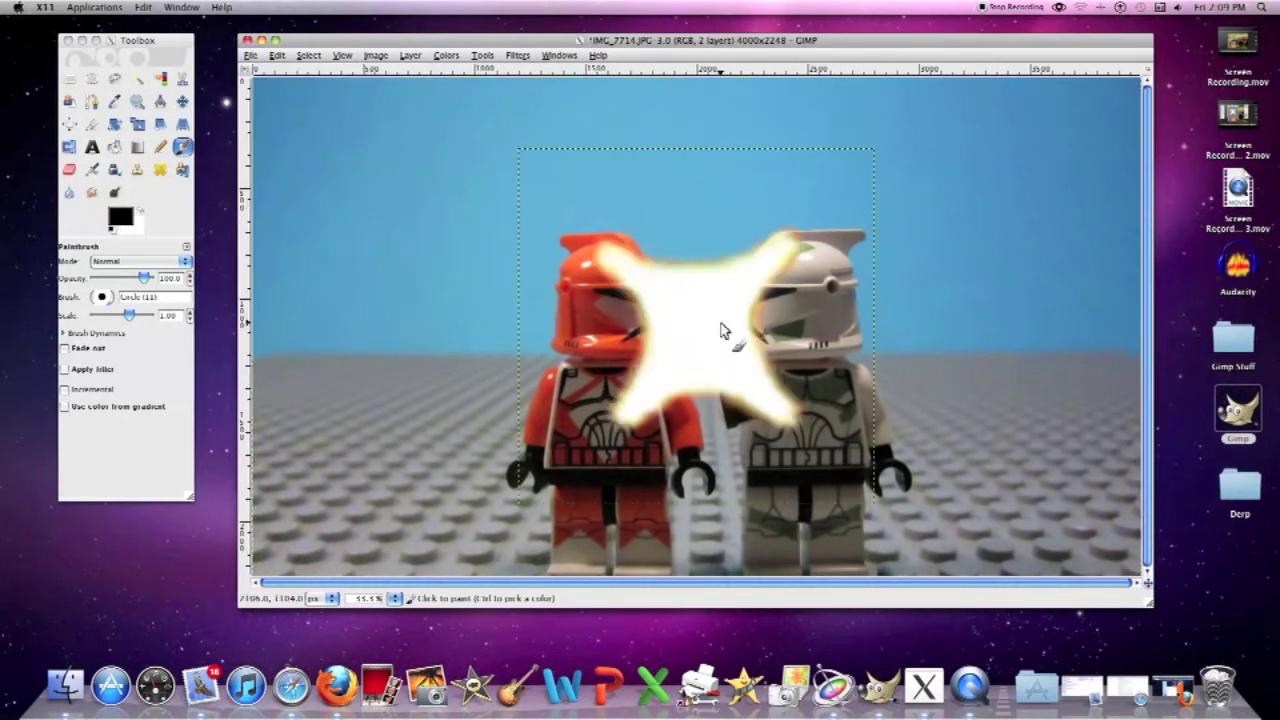
click(182, 101)
drag(720, 314, 457, 307)
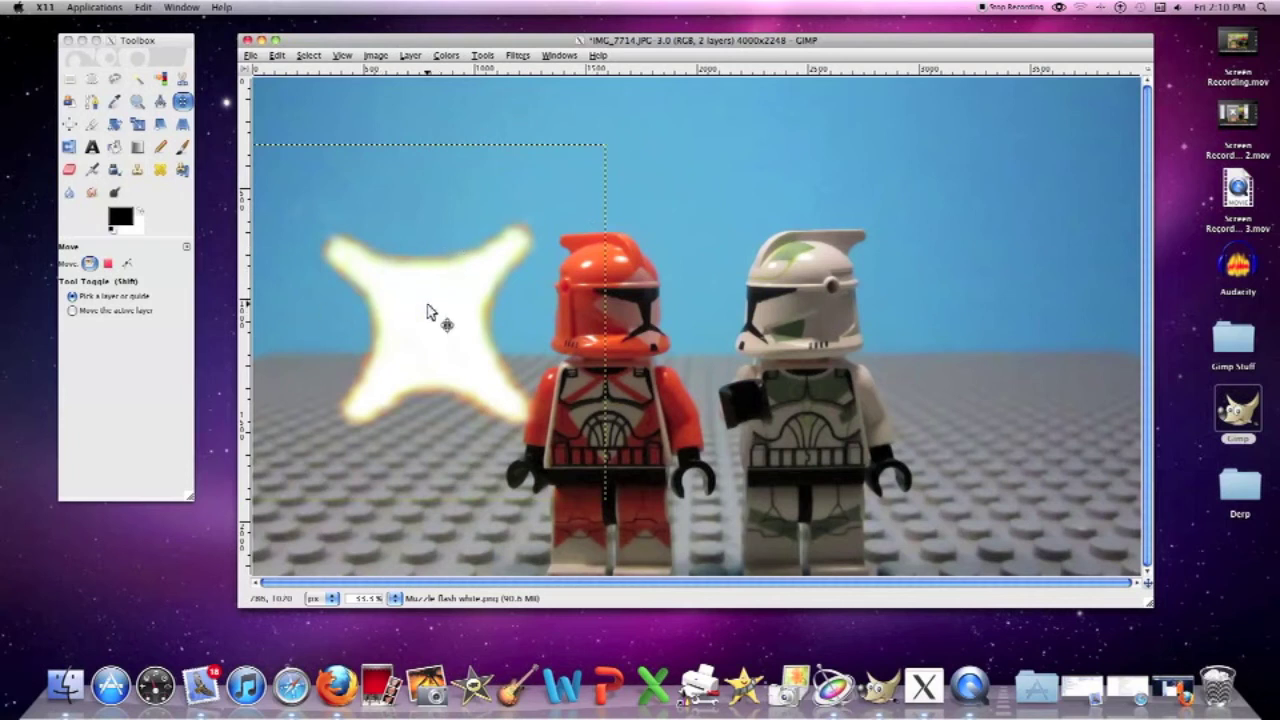
drag(427, 312, 516, 293)
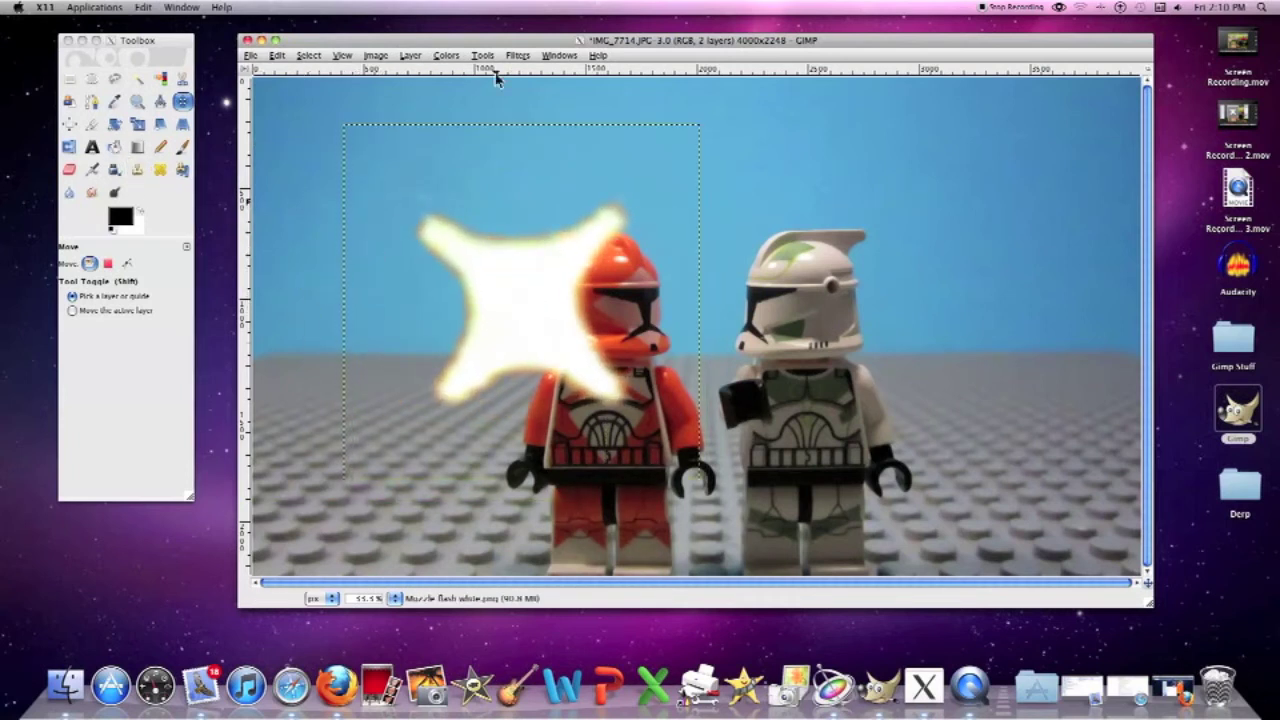
Reposition the photo window and close the Layers dock so it can be reopened
drag(1061, 44, 889, 109)
key(ctrl+l)
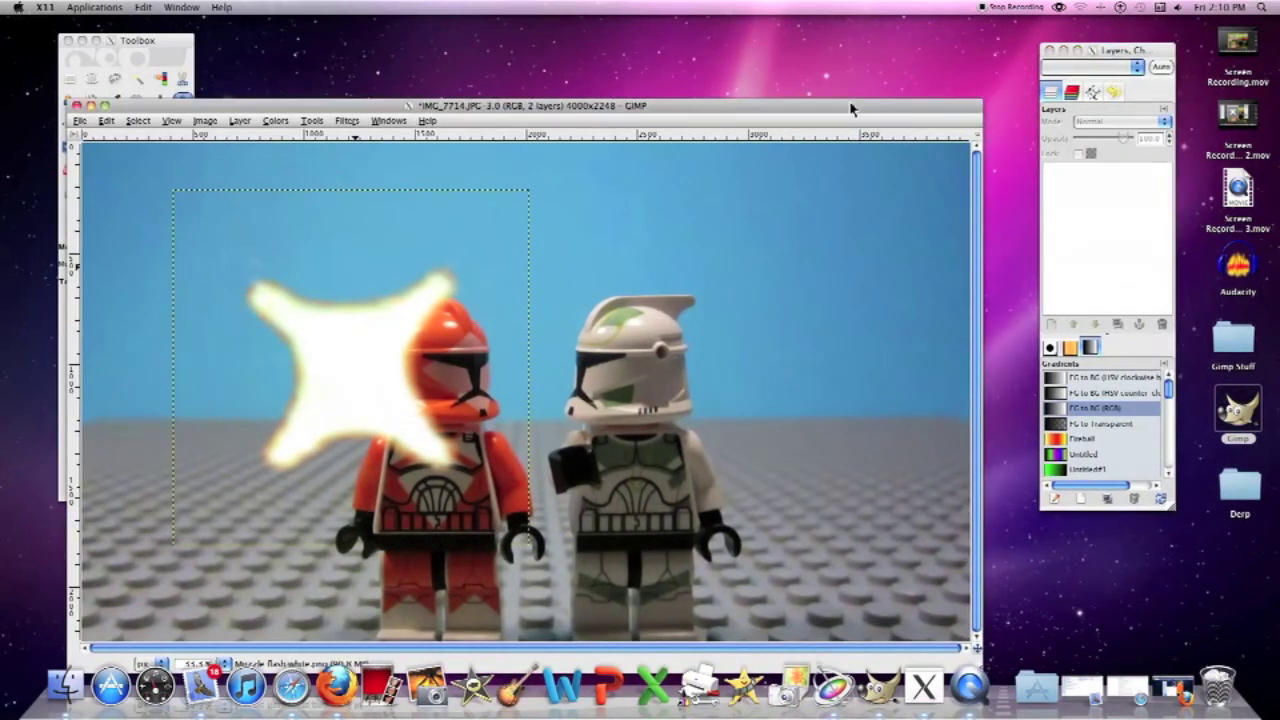
drag(851, 113, 906, 41)
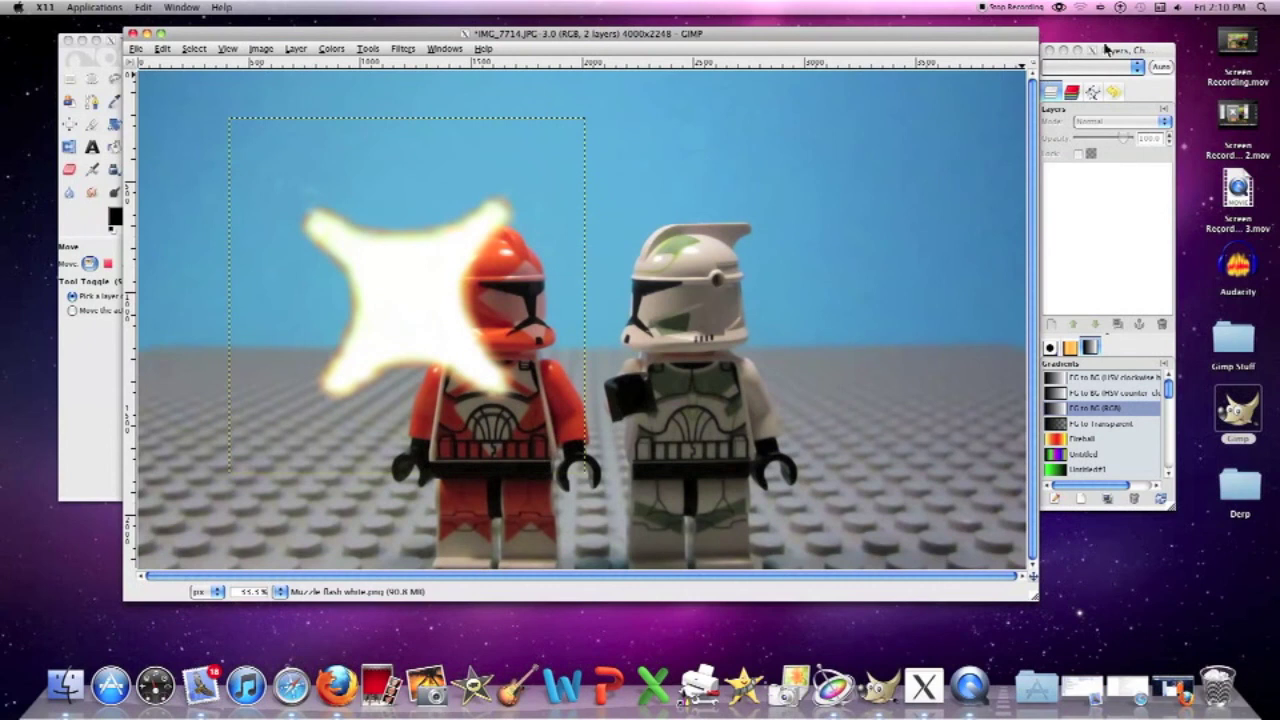
click(1049, 50)
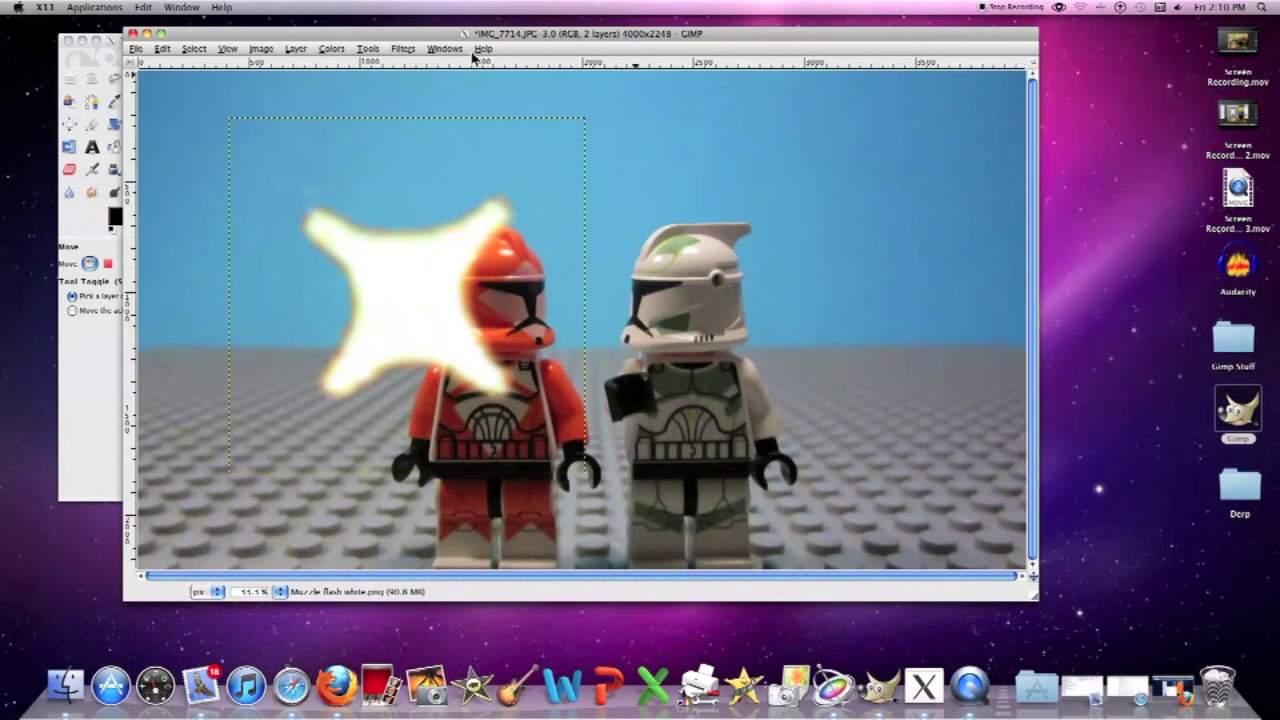
click(444, 48)
Reopen the Layers dock and lower the muzzle flash layer's opacity to about 46.7
mouse_move(500, 63)
click(700, 63)
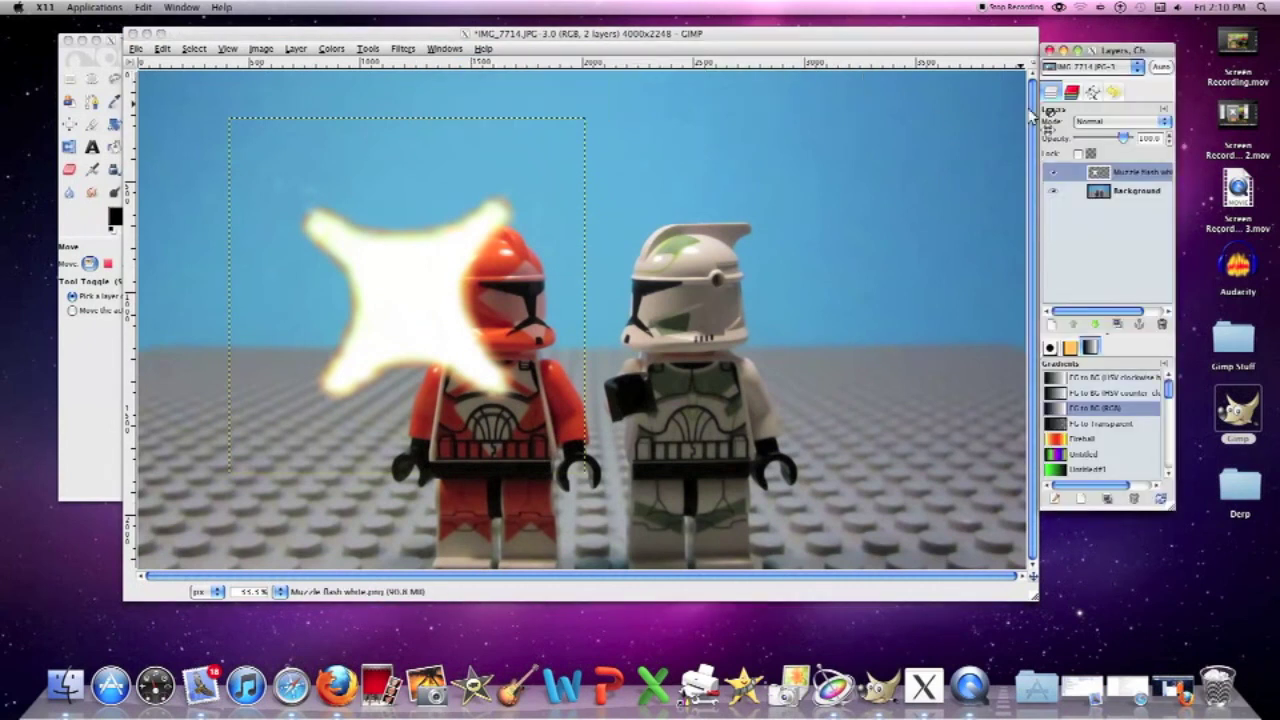
drag(1124, 140, 1105, 143)
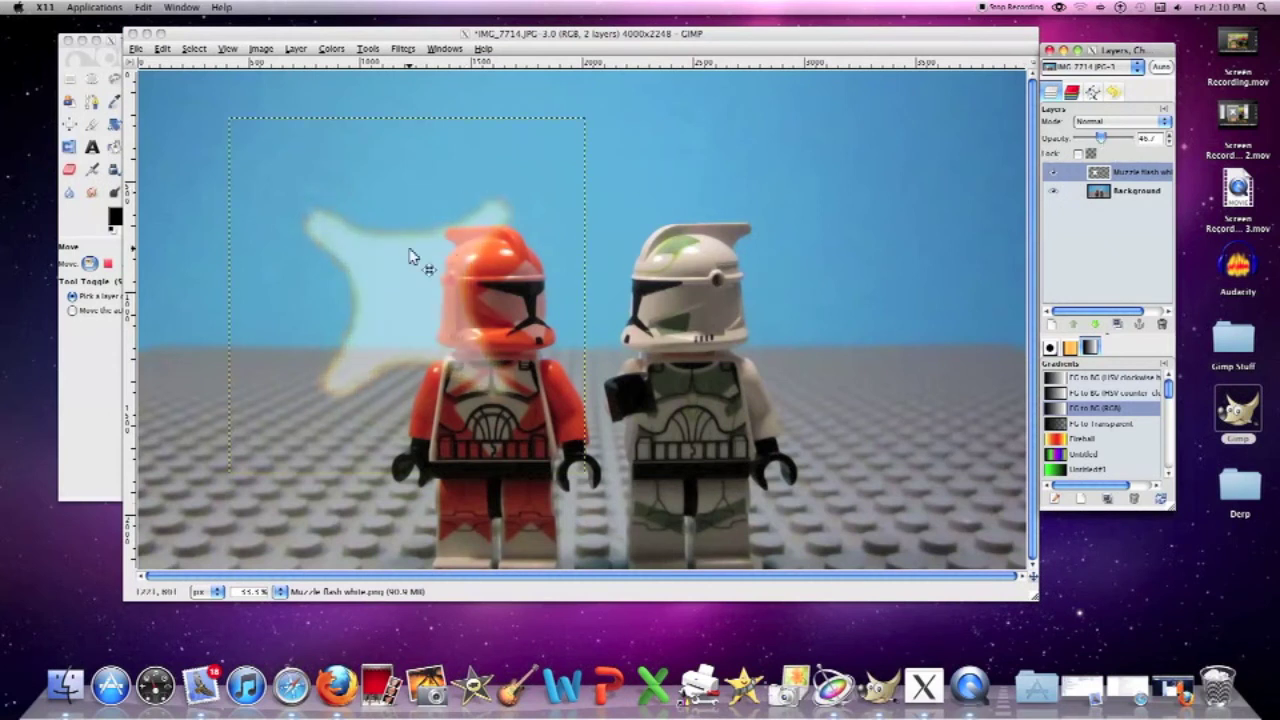
Erase the flash over the red helmet with the Eraser and Circle Fuzzy (19) brush
click(68, 170)
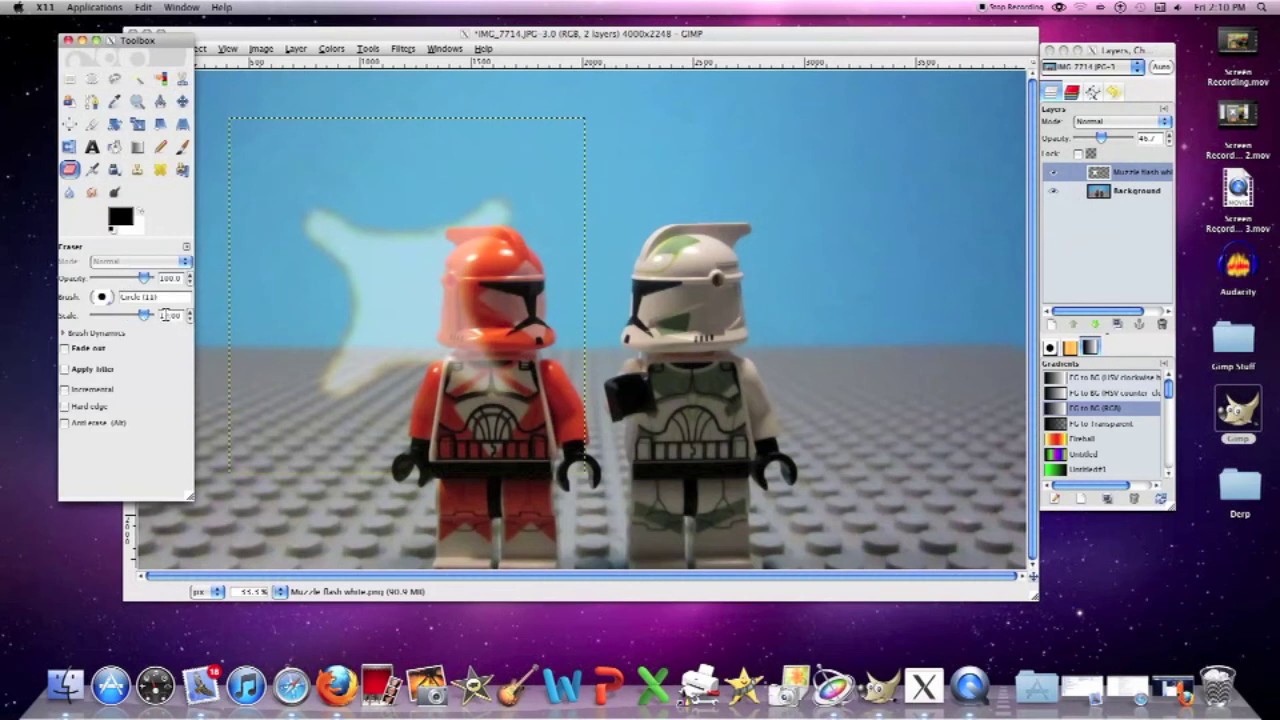
click(101, 297)
click(184, 364)
click(492, 243)
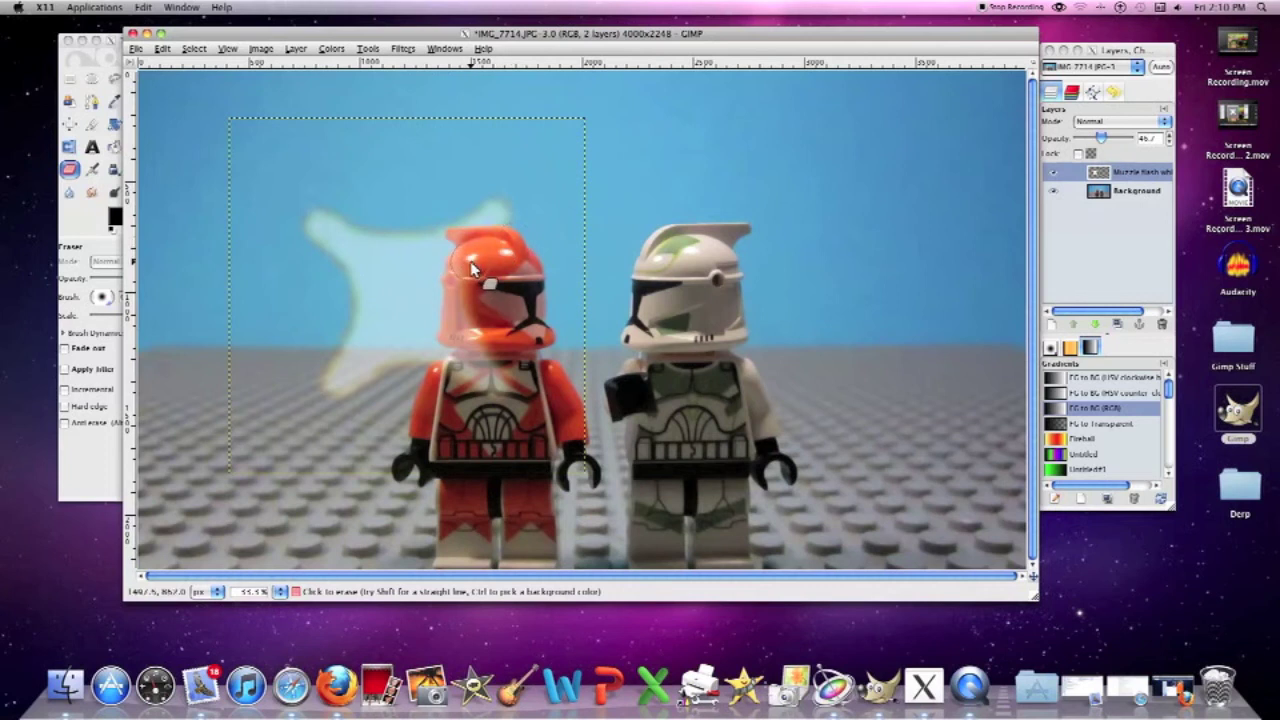
mouse_move(462, 272)
mouse_down()
mouse_move(499, 399)
mouse_move(502, 350)
mouse_move(494, 391)
mouse_move(488, 358)
mouse_move(469, 381)
mouse_move(466, 359)
mouse_move(446, 375)
mouse_move(455, 340)
mouse_up()
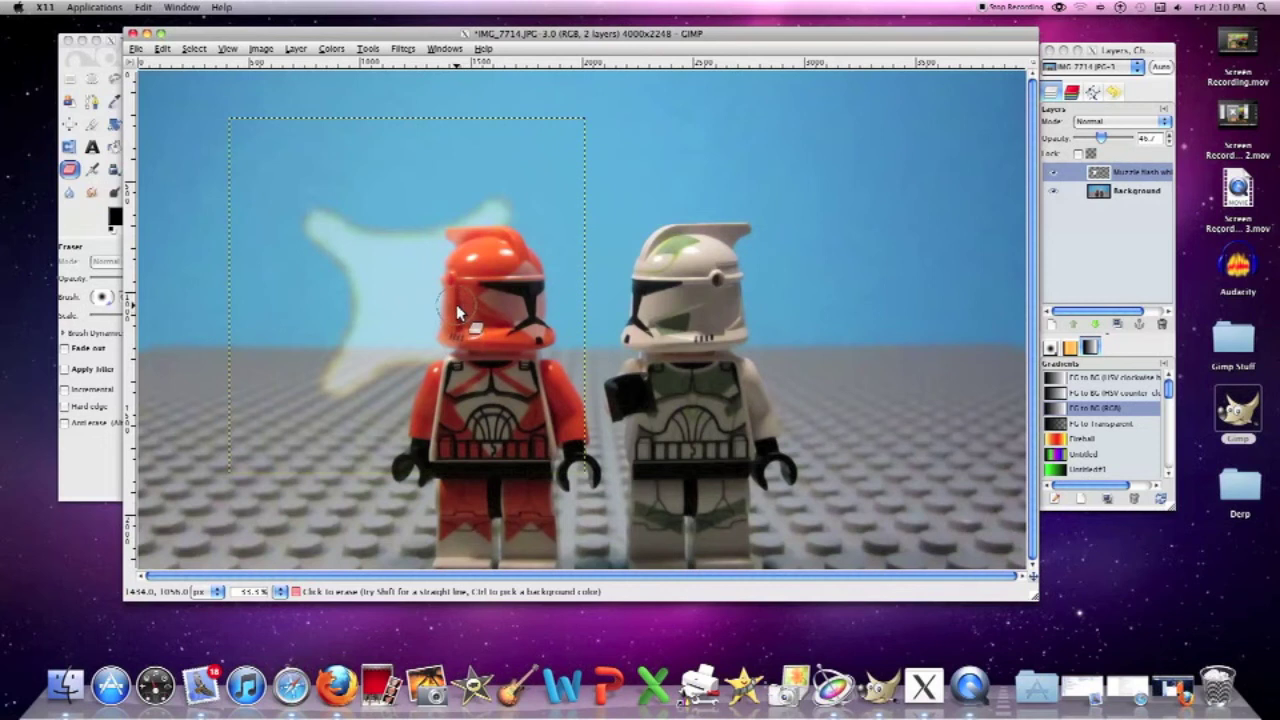
click(98, 56)
Place path points from the helmet top down its left edge, curving the lowest segment
drag(125, 42, 79, 42)
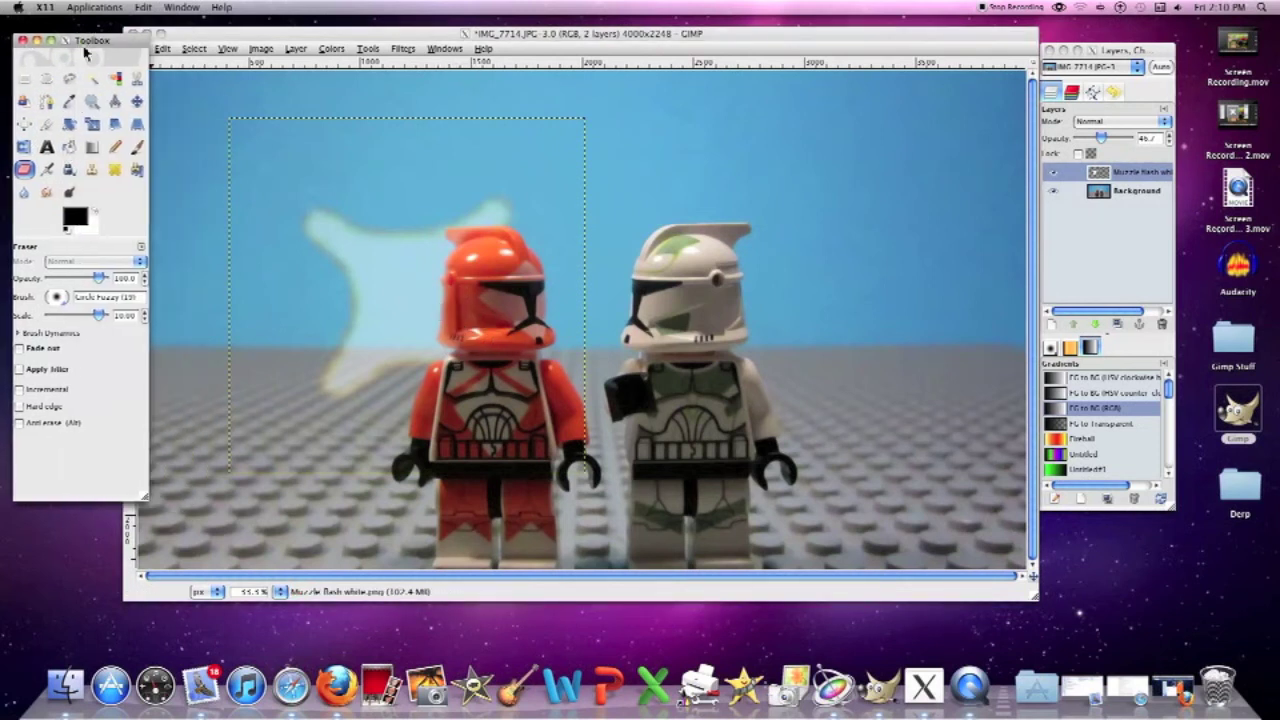
click(47, 101)
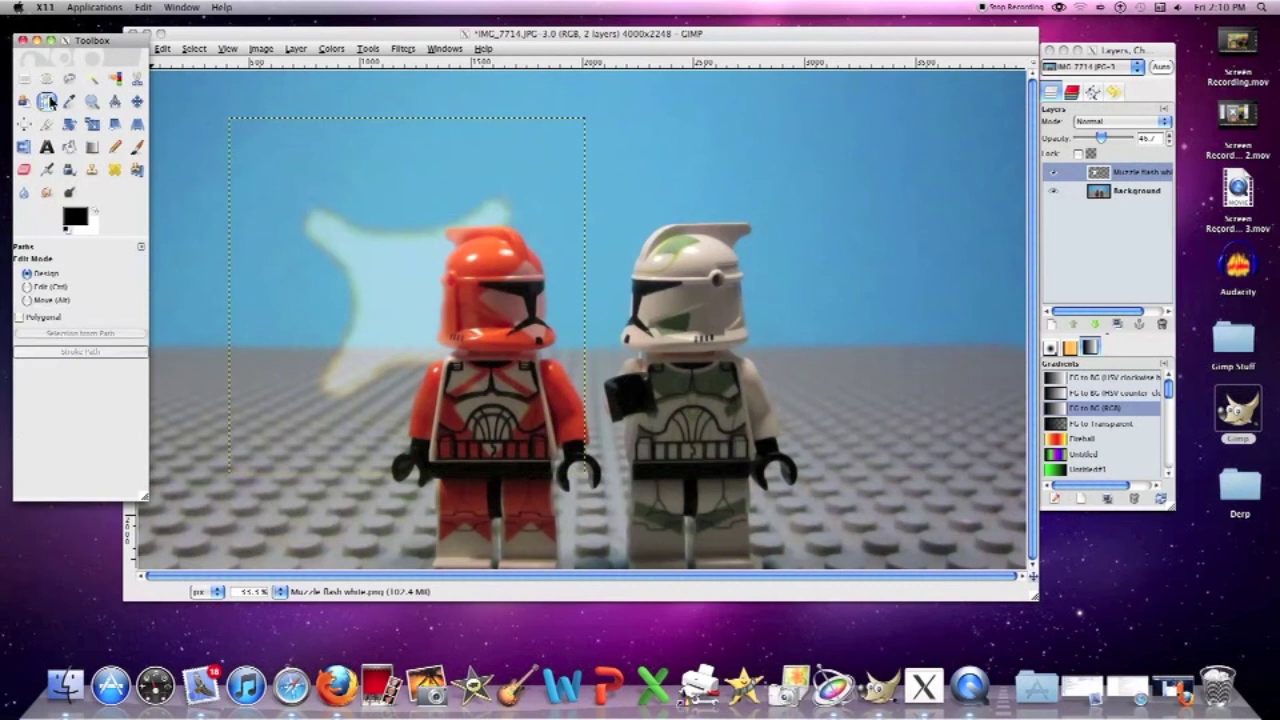
click(496, 227)
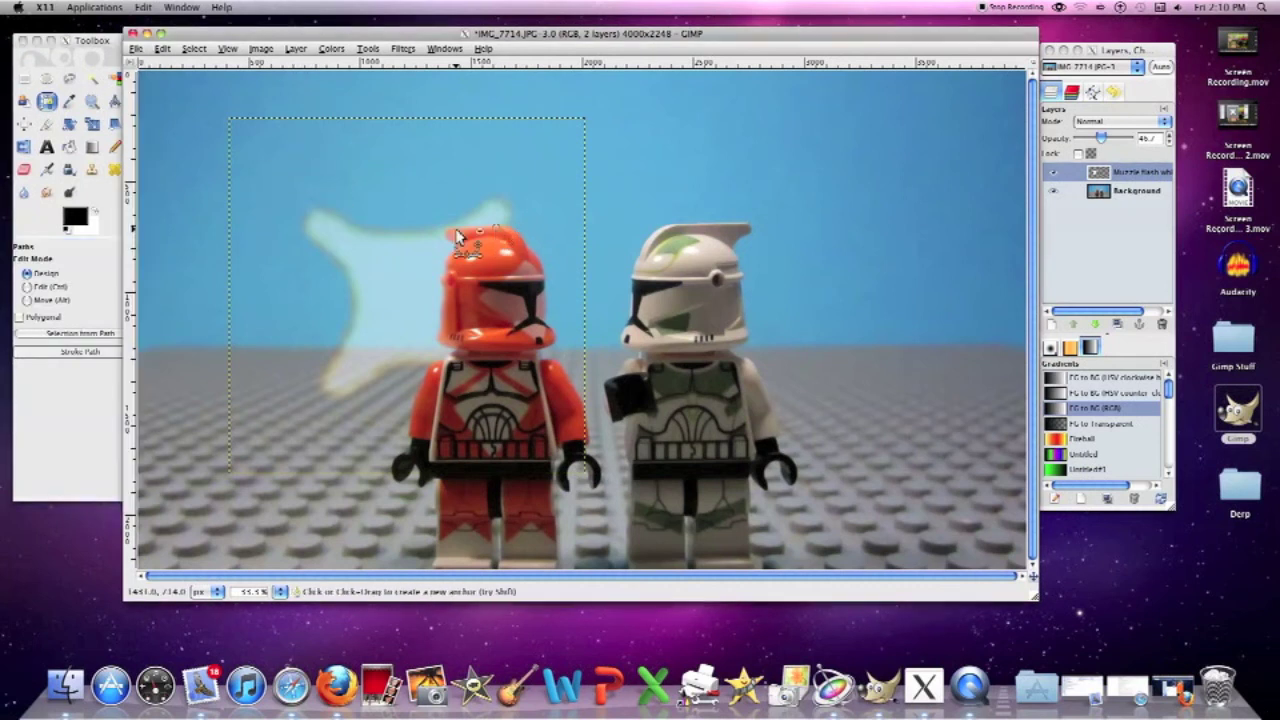
click(447, 235)
click(446, 260)
click(443, 279)
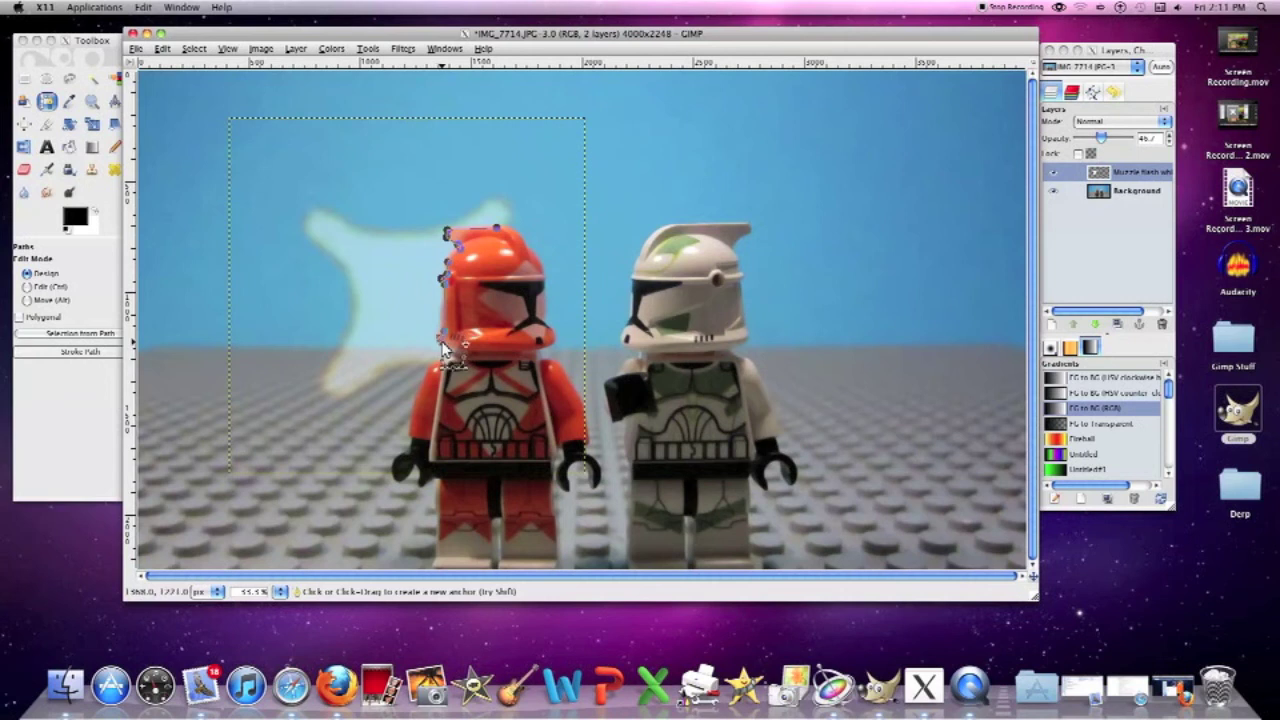
click(446, 344)
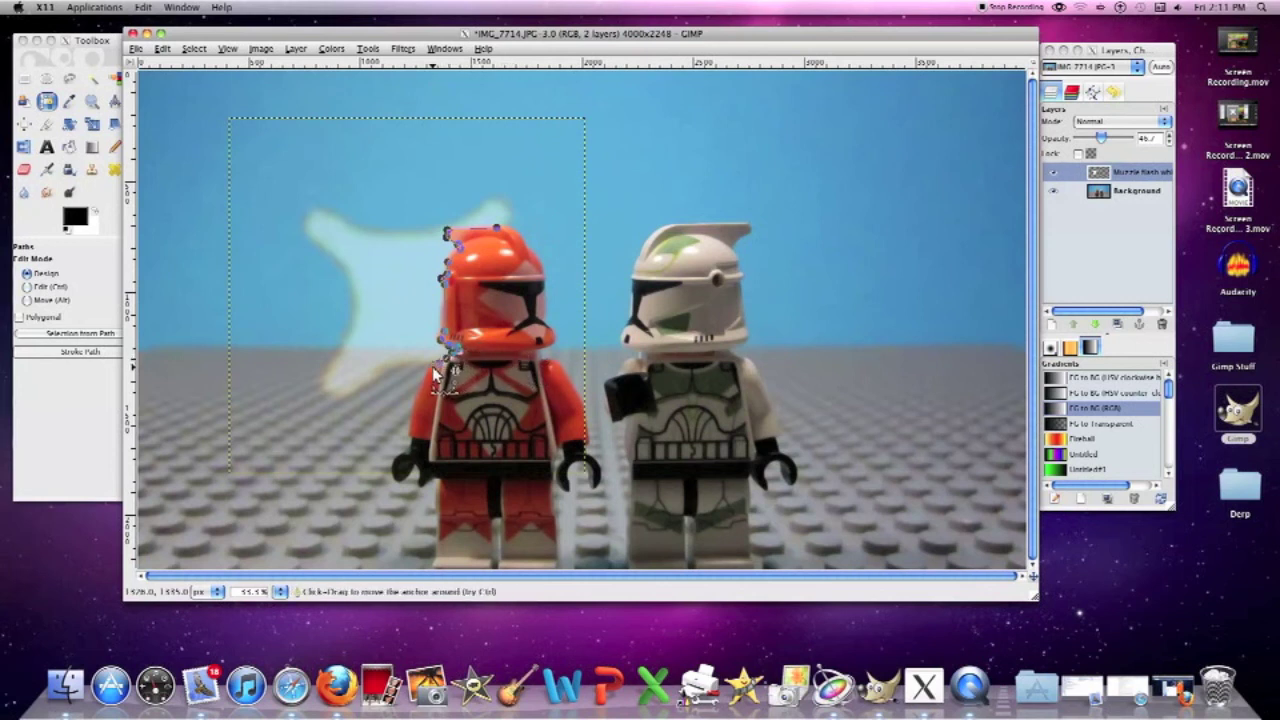
drag(436, 375, 463, 389)
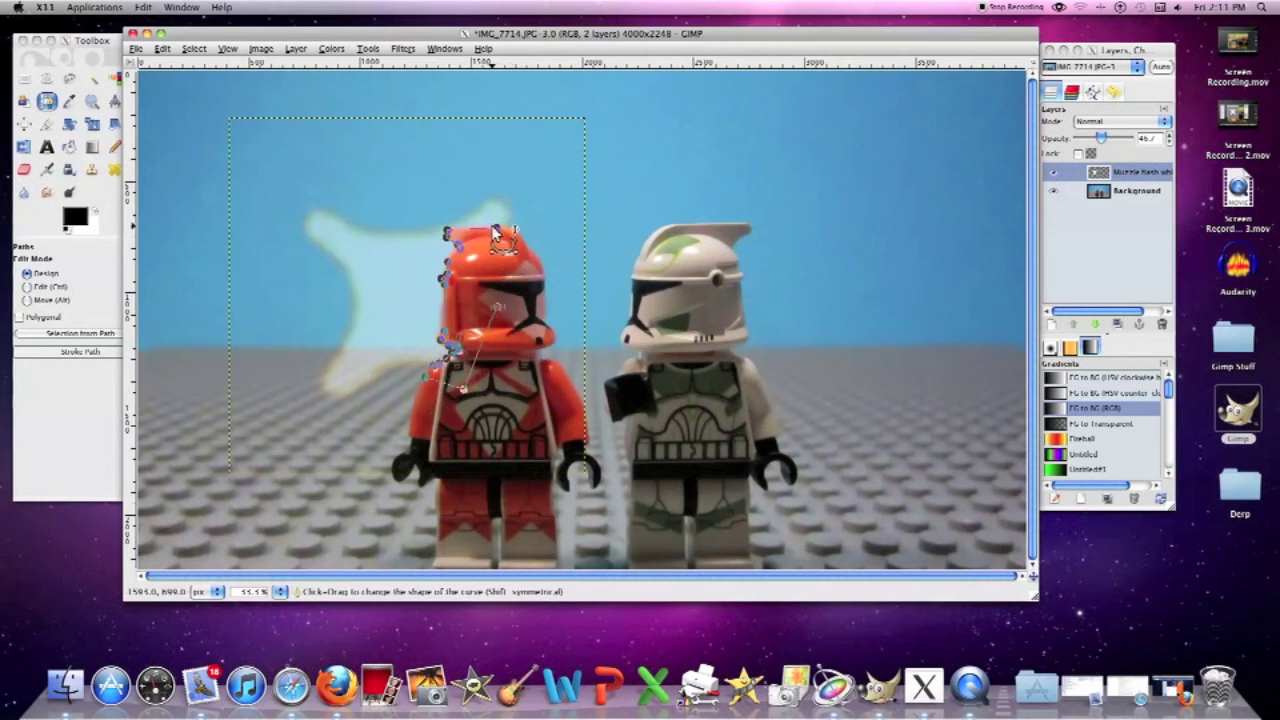
key(ctrl)
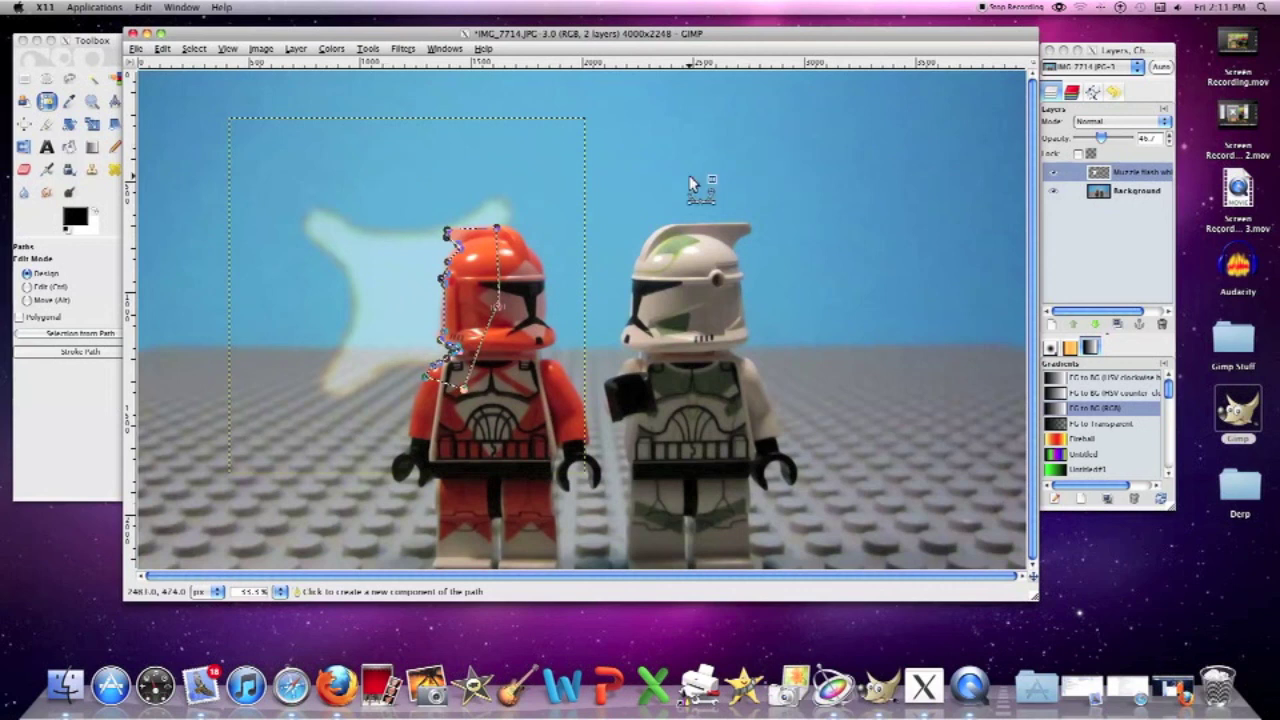
Feather the helmet selection and cut the flash out of that area
click(194, 49)
click(280, 177)
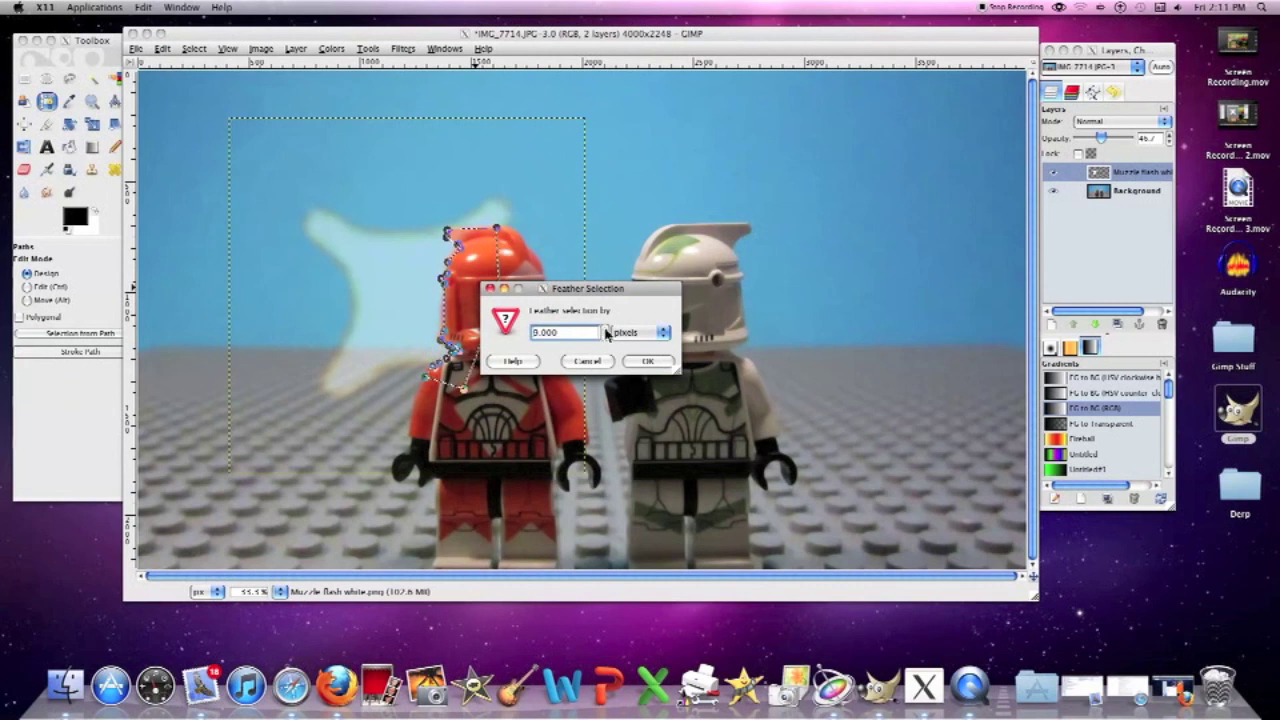
click(648, 361)
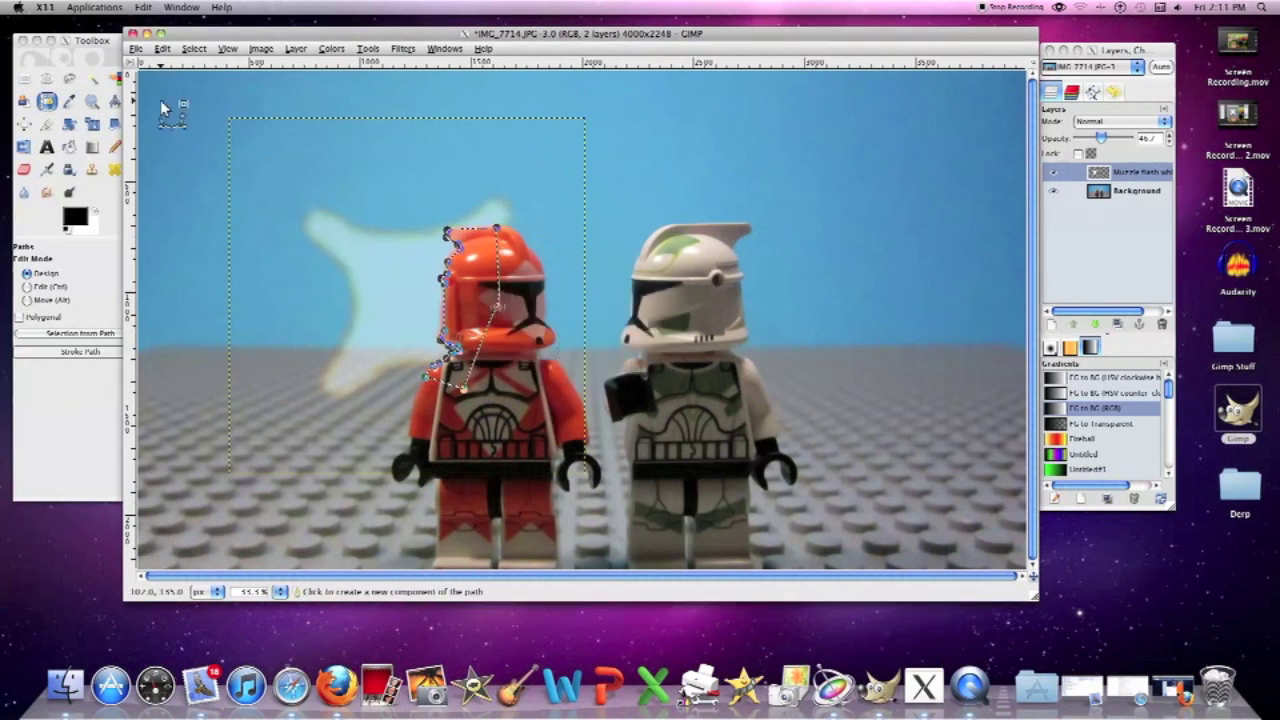
click(162, 49)
click(226, 128)
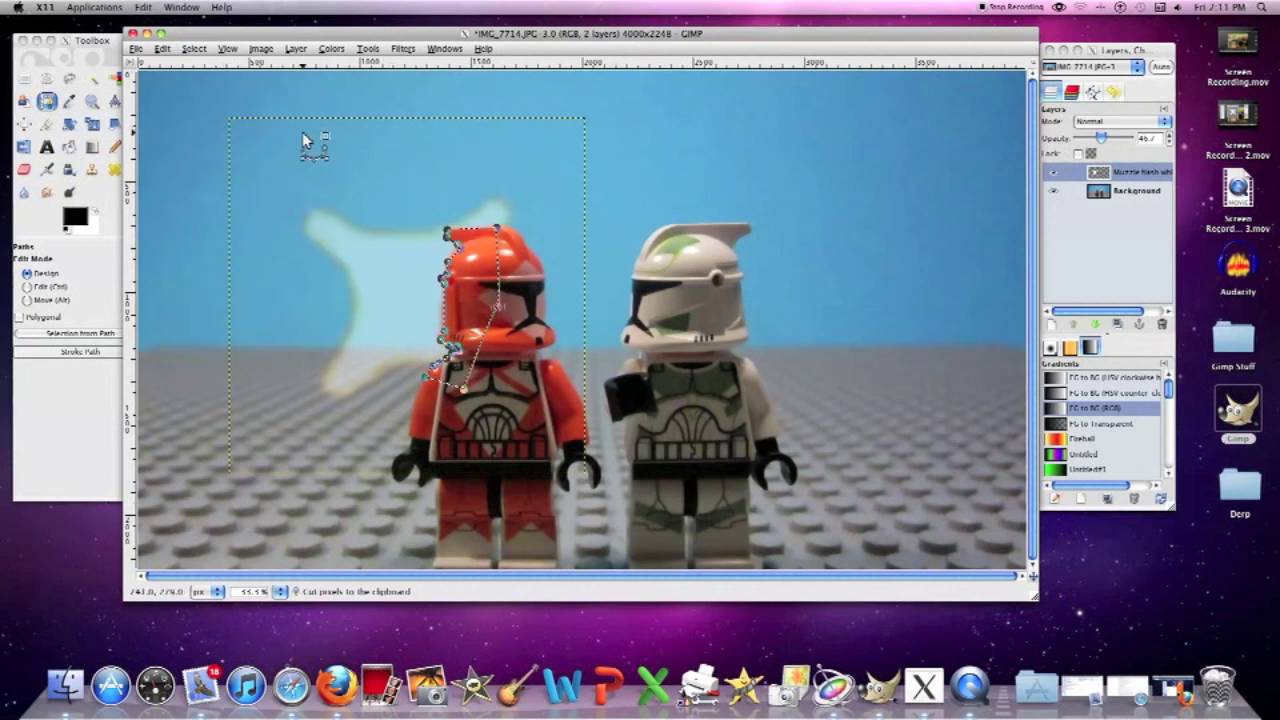
Restore the muzzle flash layer to 100% opacity and choose the Scale tool
click(194, 49)
click(251, 94)
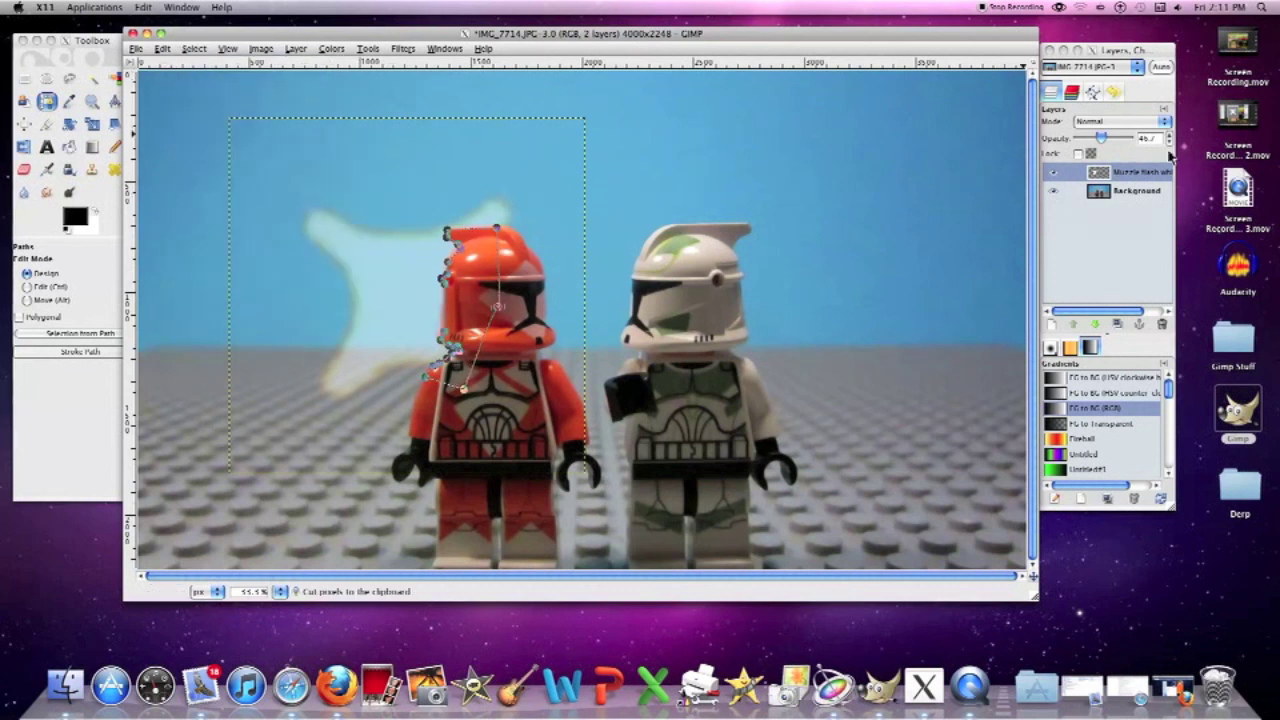
drag(1128, 147, 1160, 138)
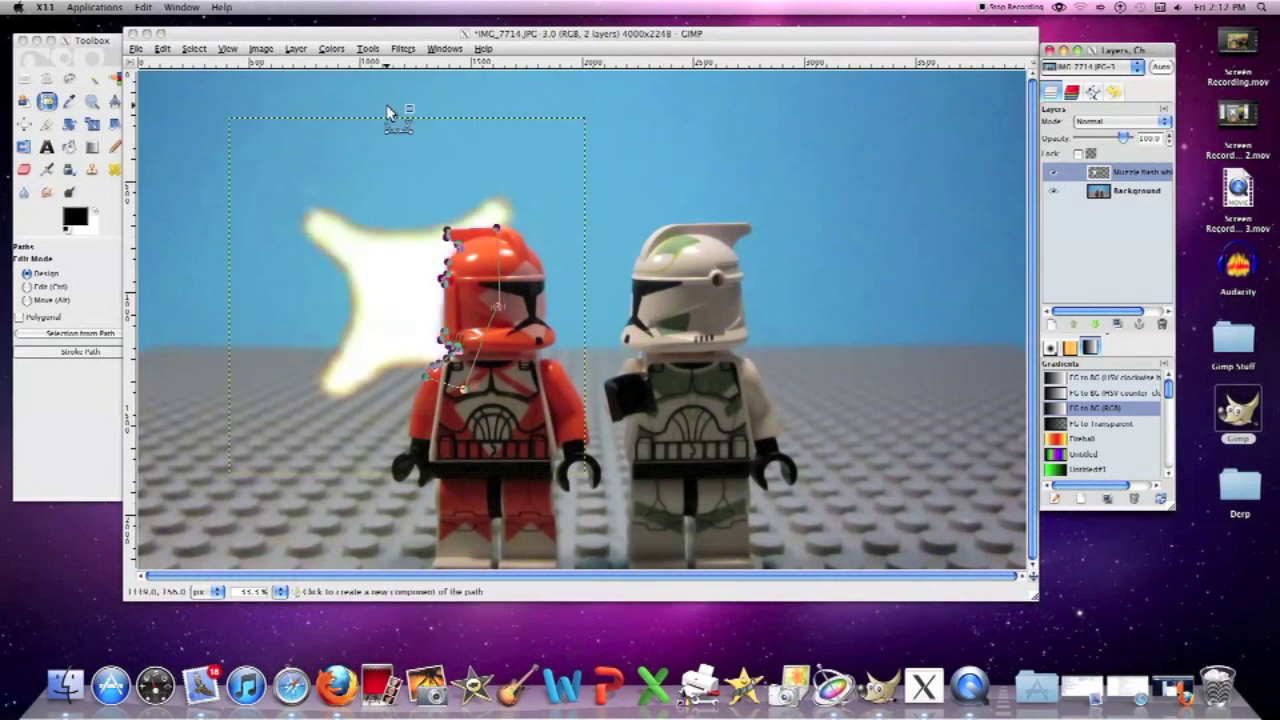
click(92, 124)
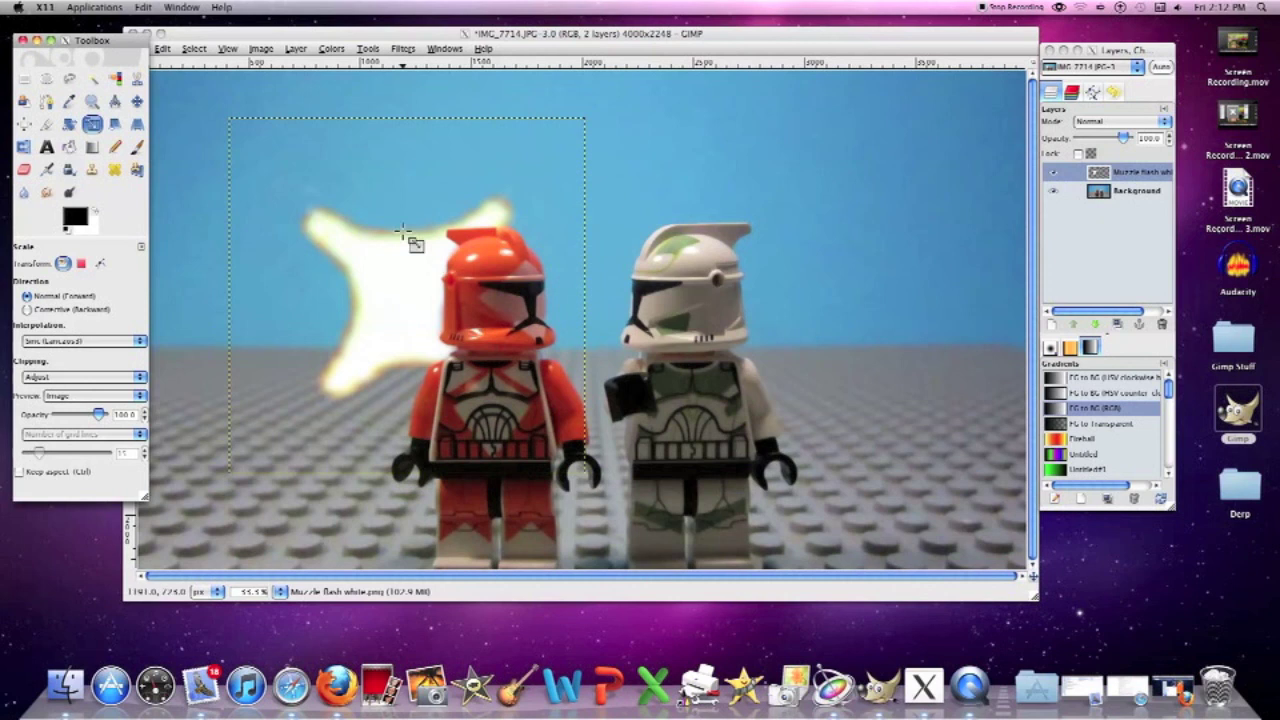
click(191, 38)
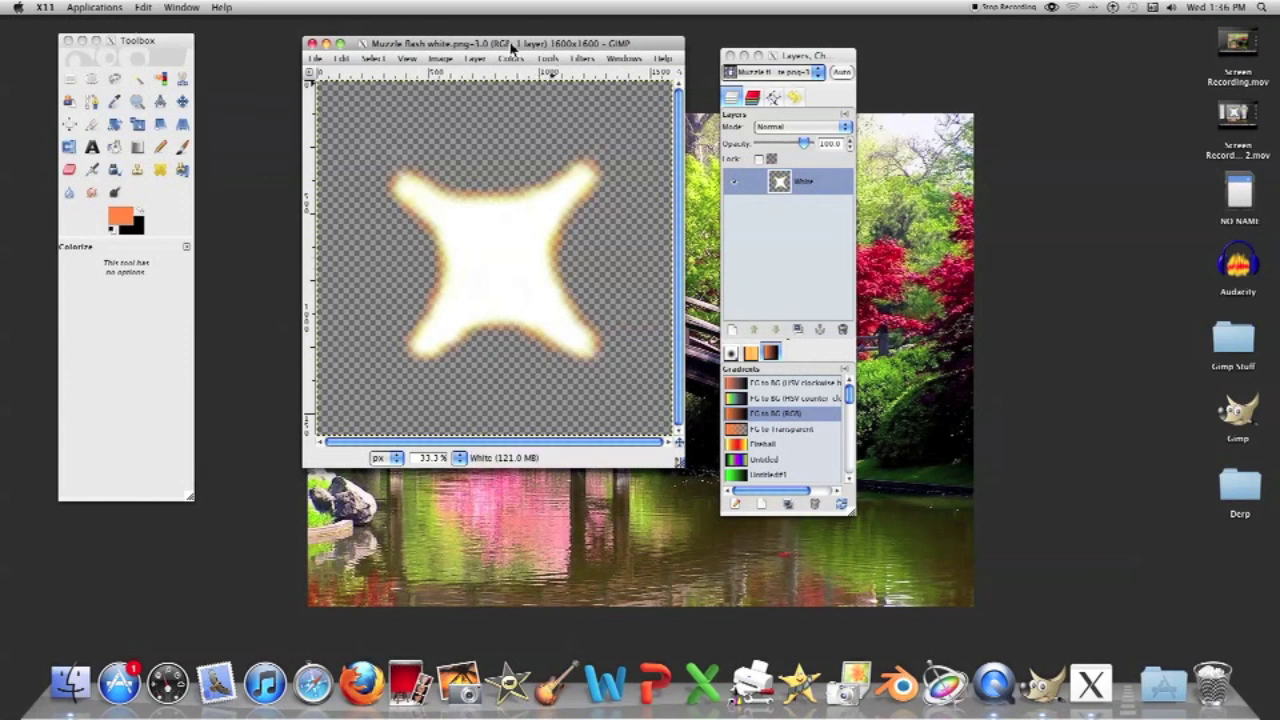
Close the Muzzle flash white.png image, then quit GIMP and X11
drag(458, 46, 421, 31)
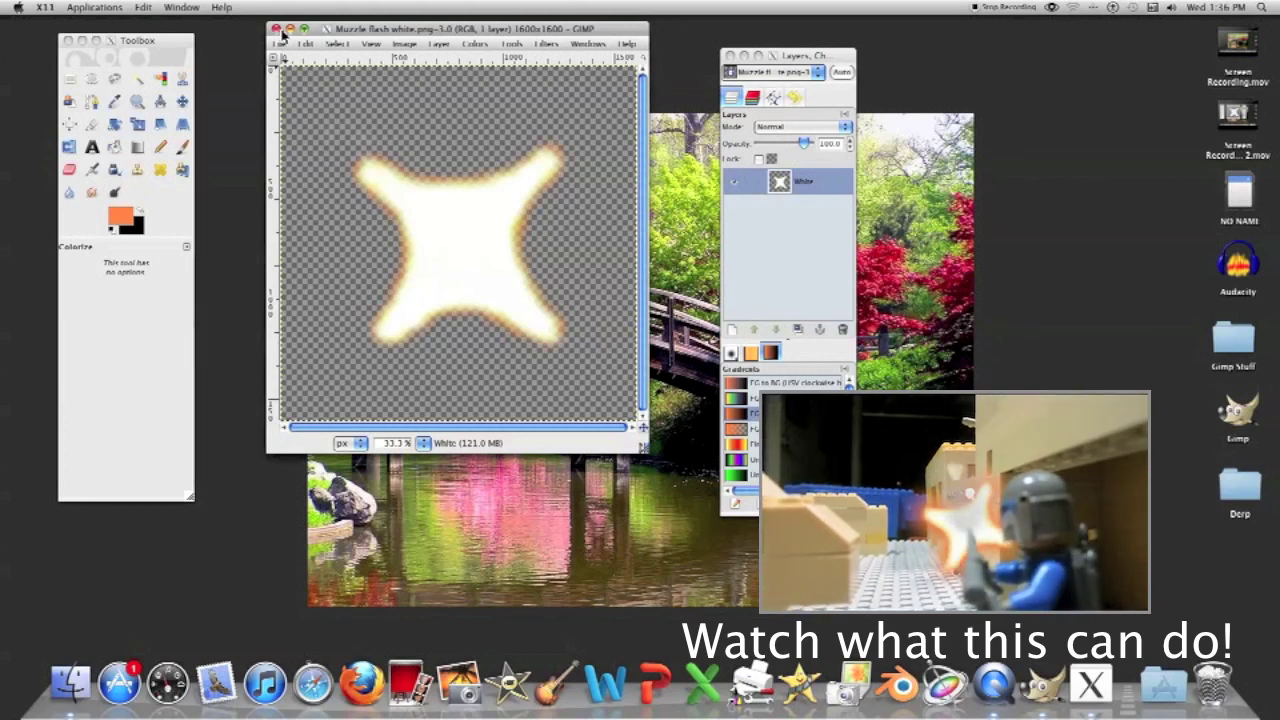
click(277, 29)
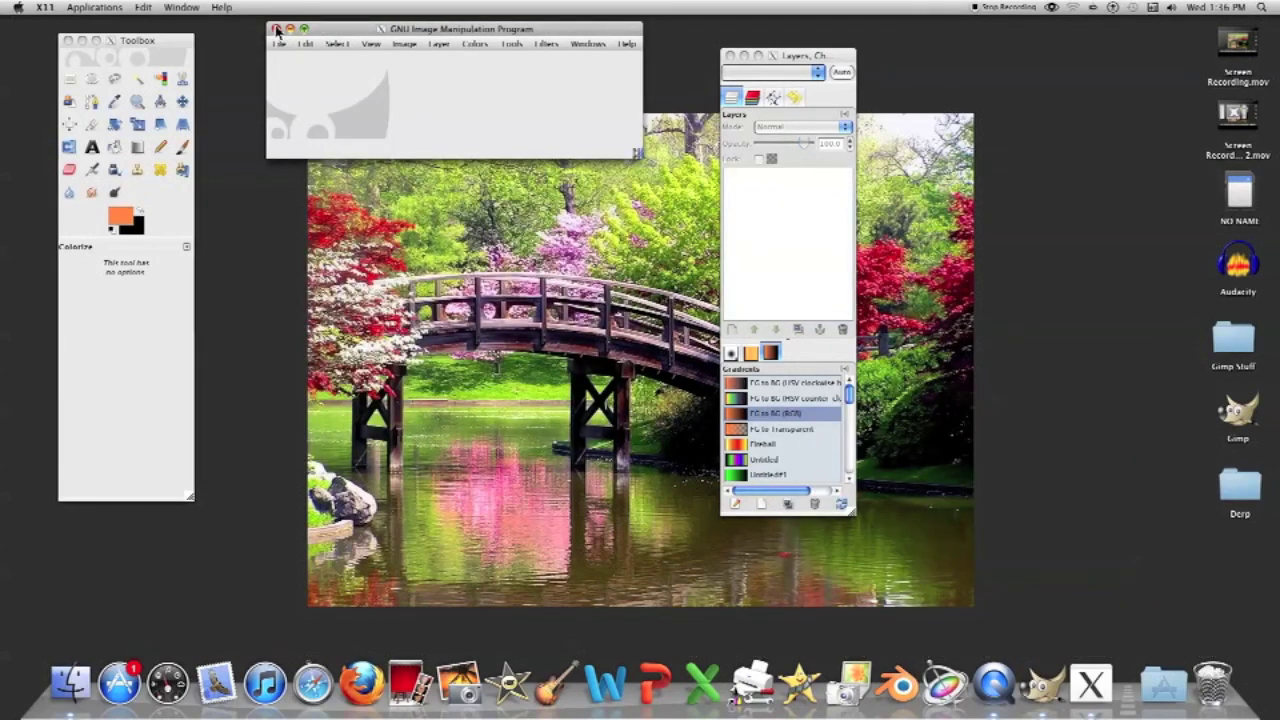
key(ctrl+q)
click(37, 9)
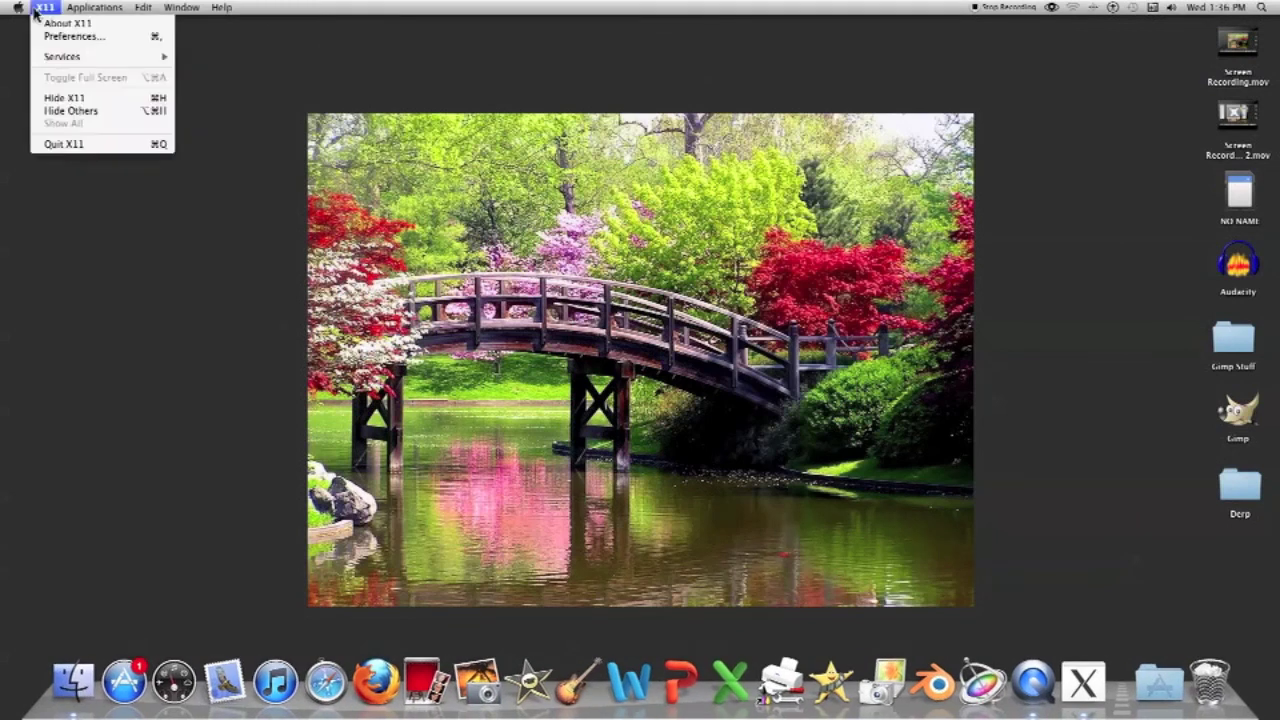
click(163, 143)
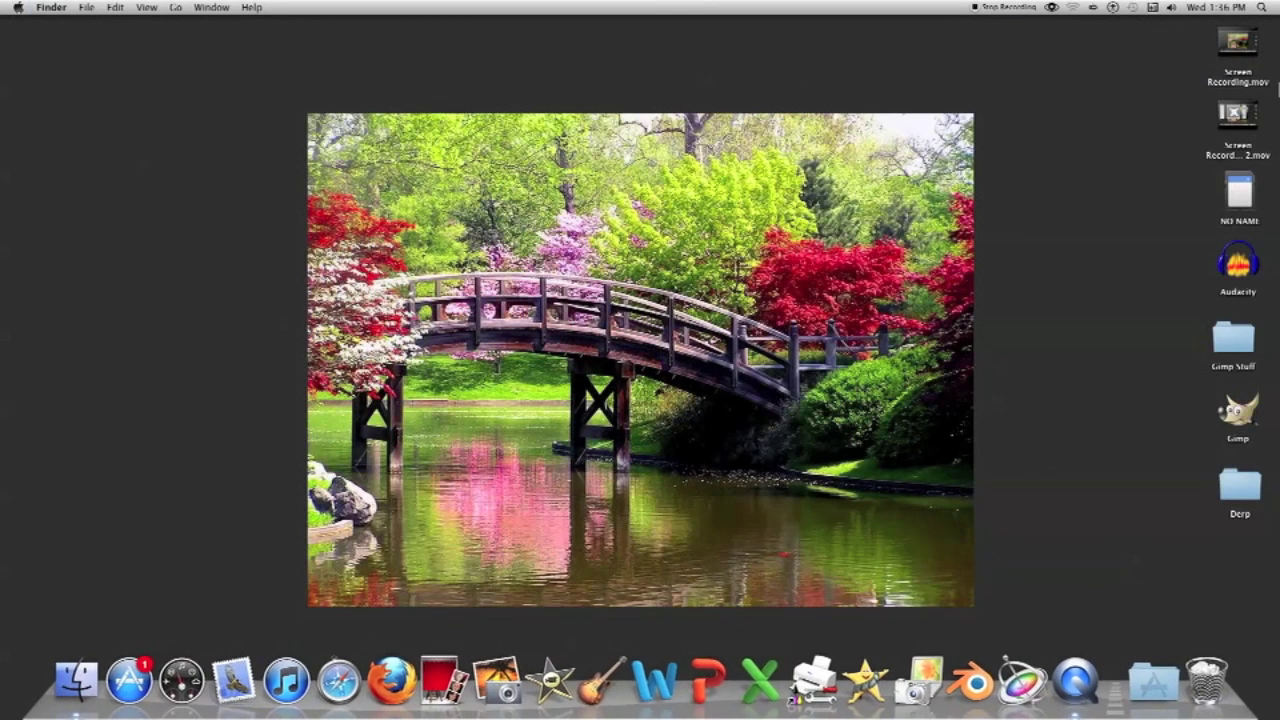